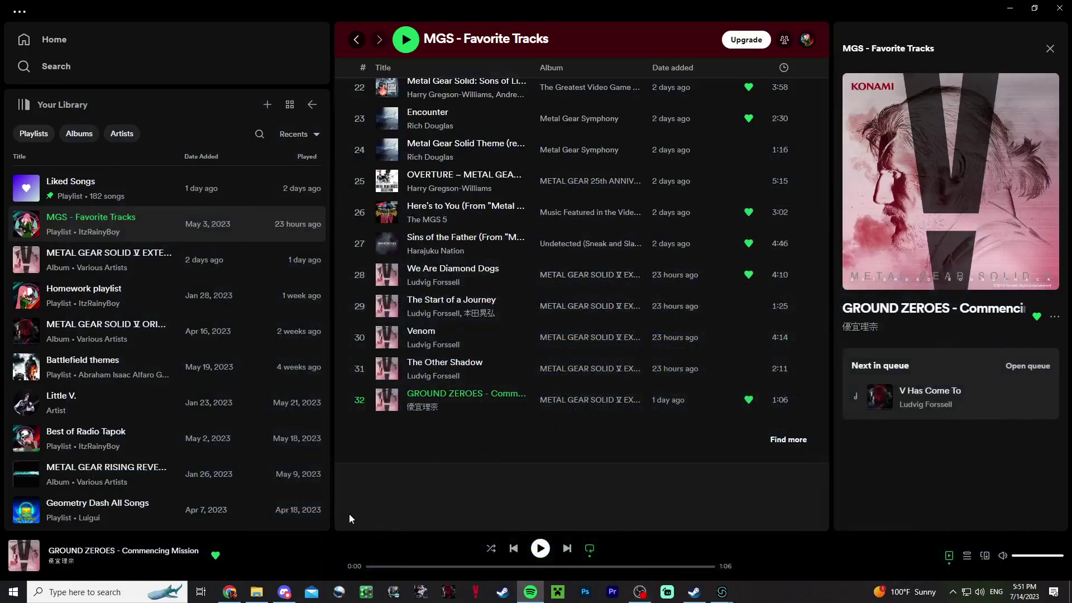
Bring Chrome's WT Live // Sounds tab to the front in place of the Spotify playlist
left_click(230, 592)
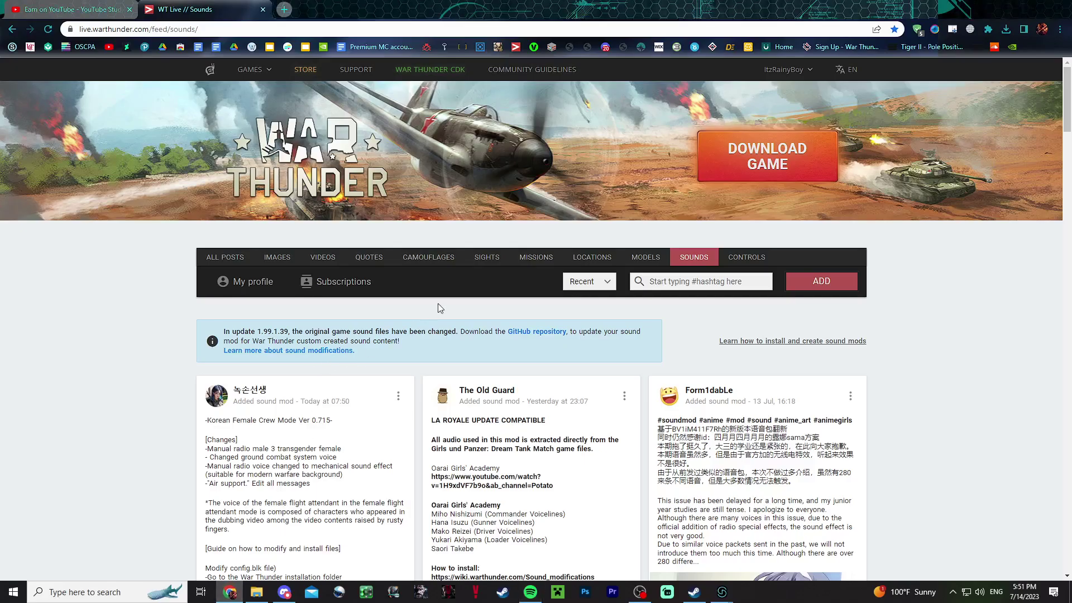
key("super+d")
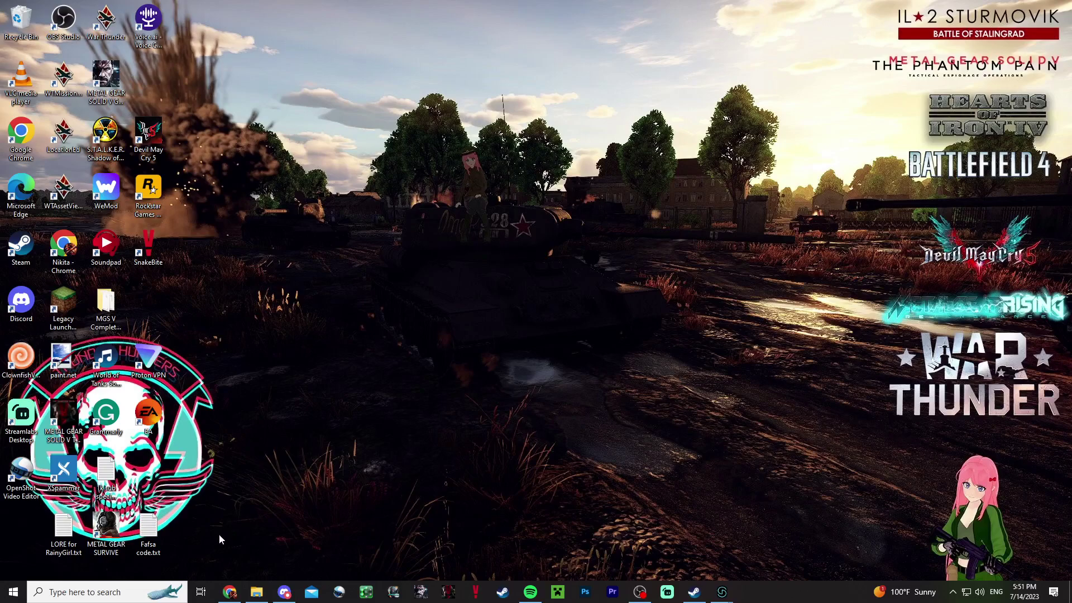
left_click(230, 592)
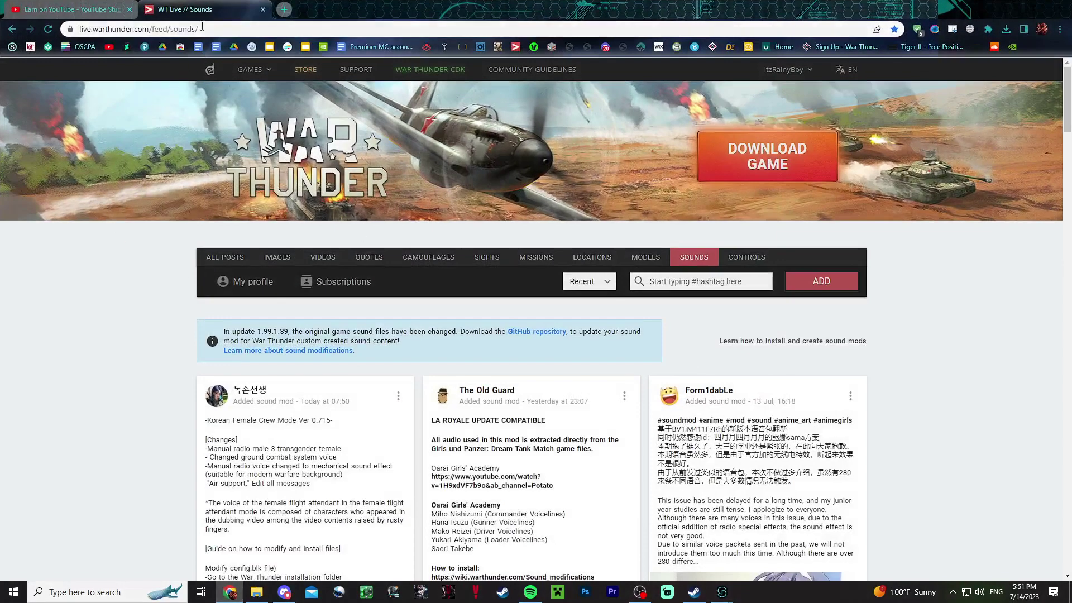
left_click(204, 26)
left_click(222, 32)
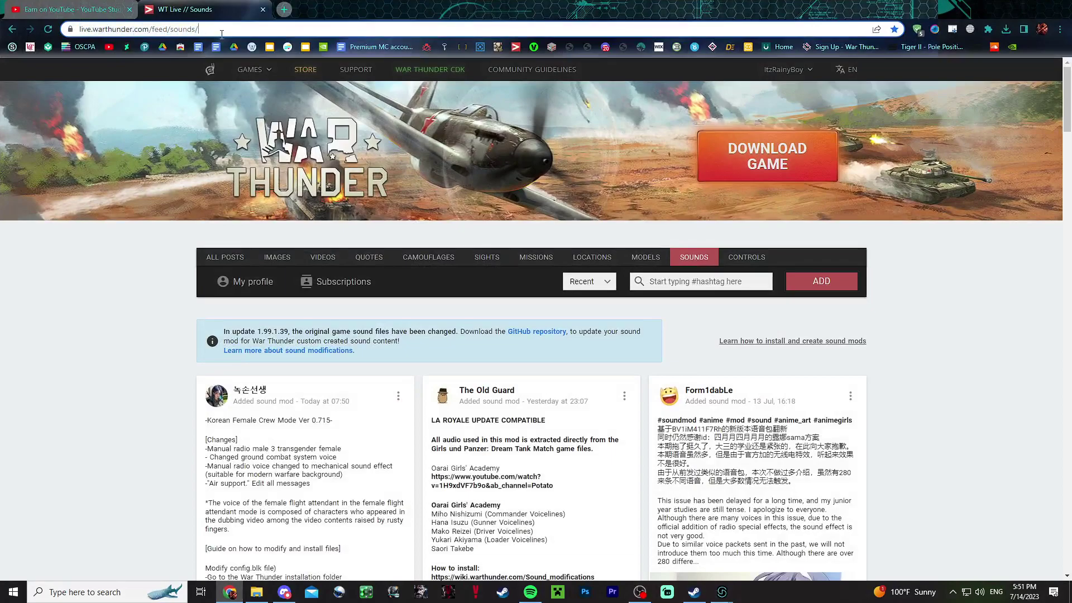
left_click(160, 279)
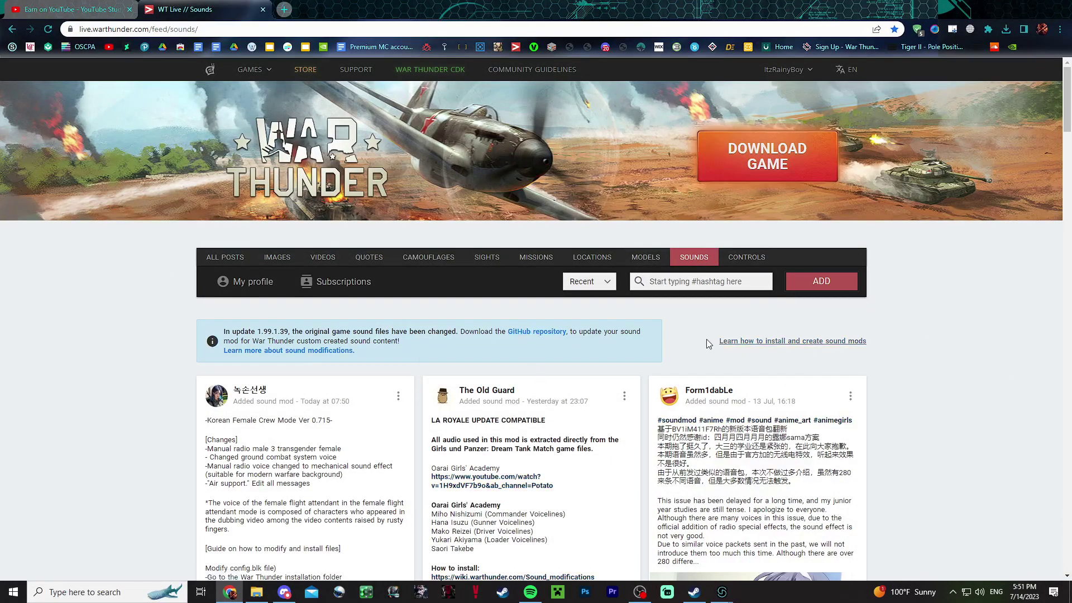
Open the fmod_studio_warthunder_for_modders GitHub link from the sound modification notice
left_click_drag(708, 343, 931, 344)
left_click(741, 337)
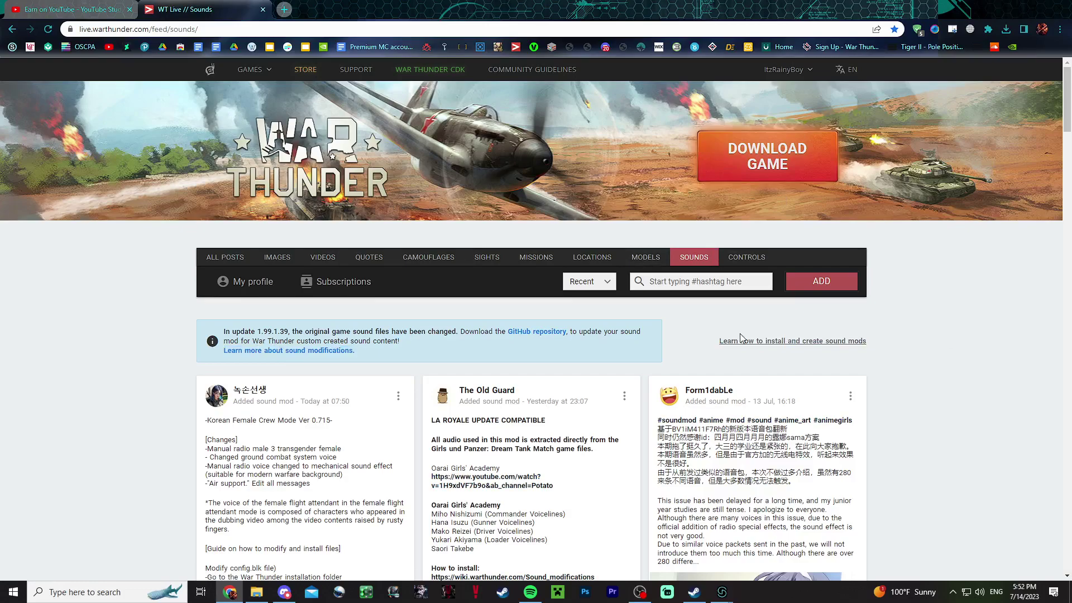
left_click(531, 331)
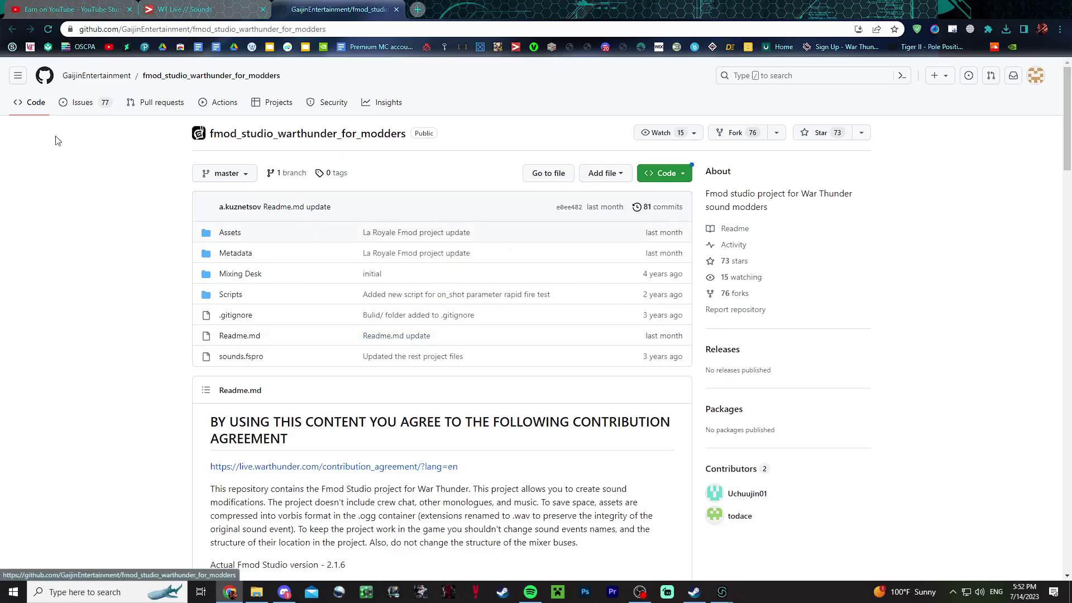
Look over the repository's Add file and Code download options, then close them
left_click(614, 173)
left_click(550, 173)
left_click(684, 177)
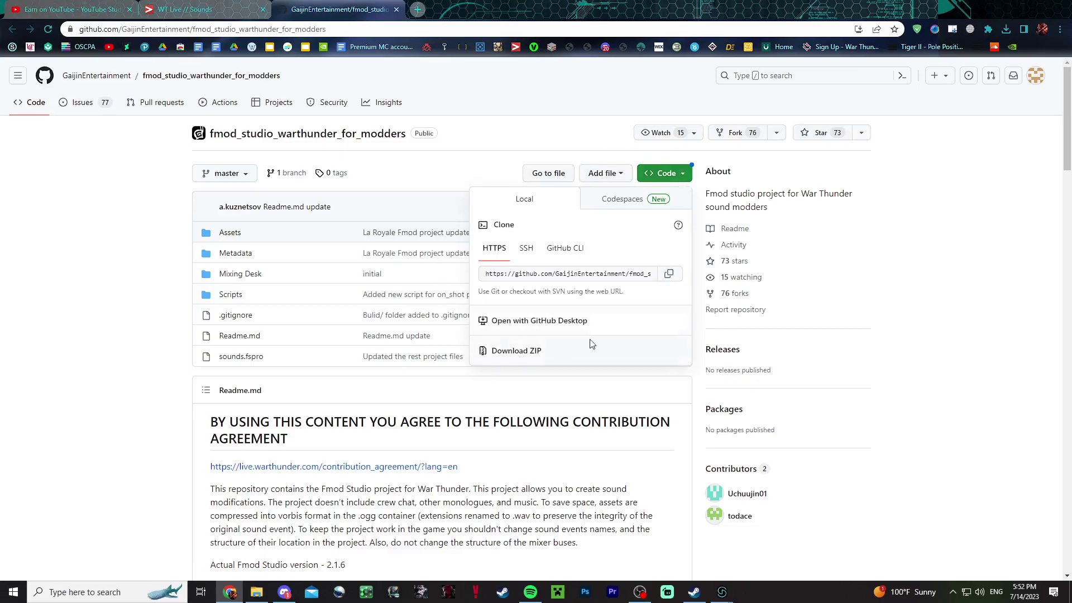
left_click(305, 531)
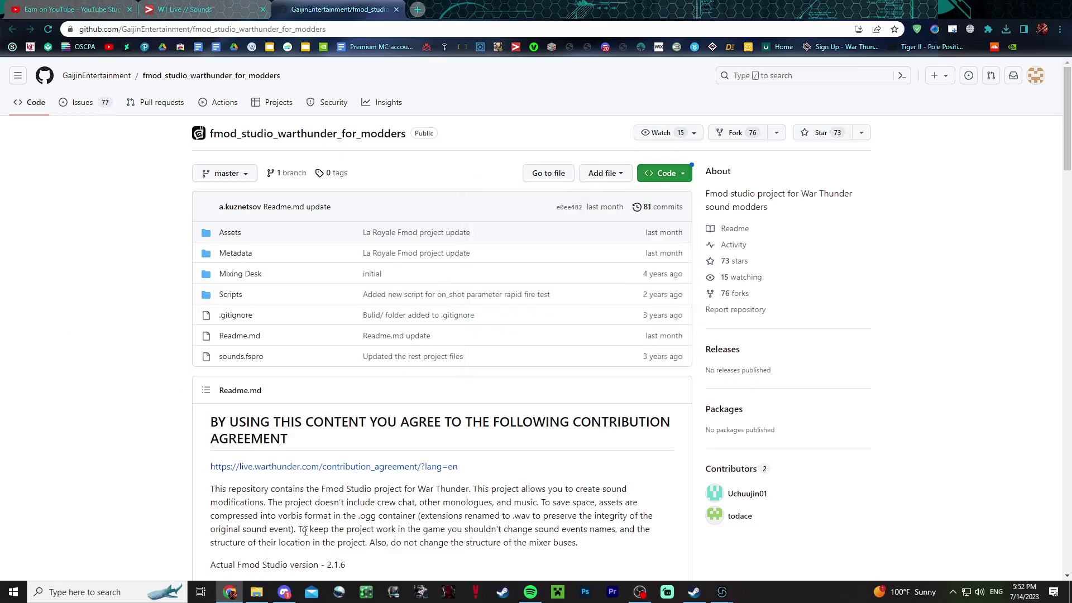
left_click(256, 592)
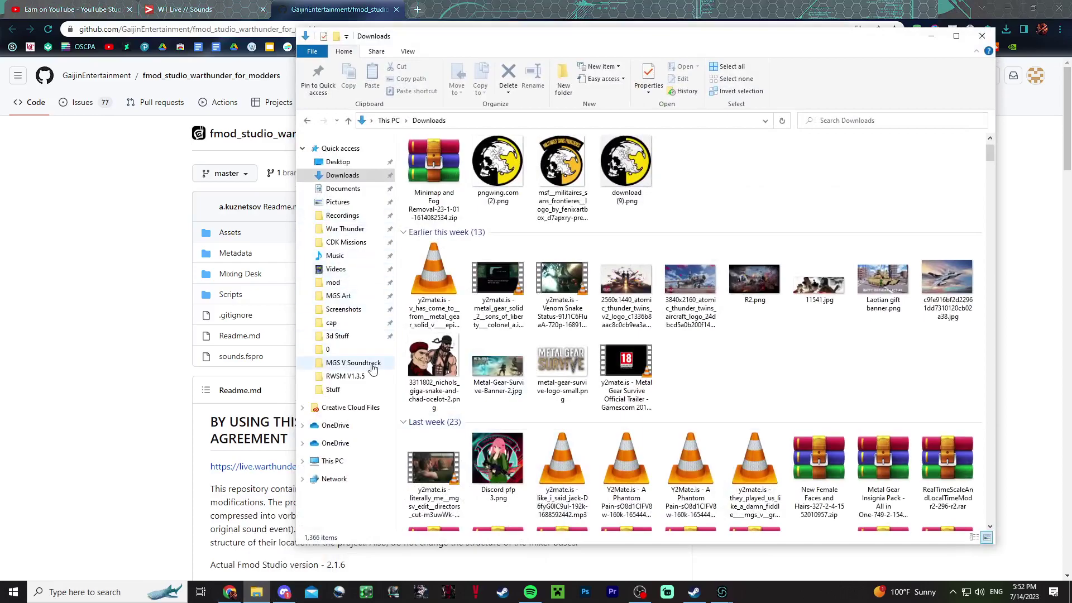
left_click(346, 376)
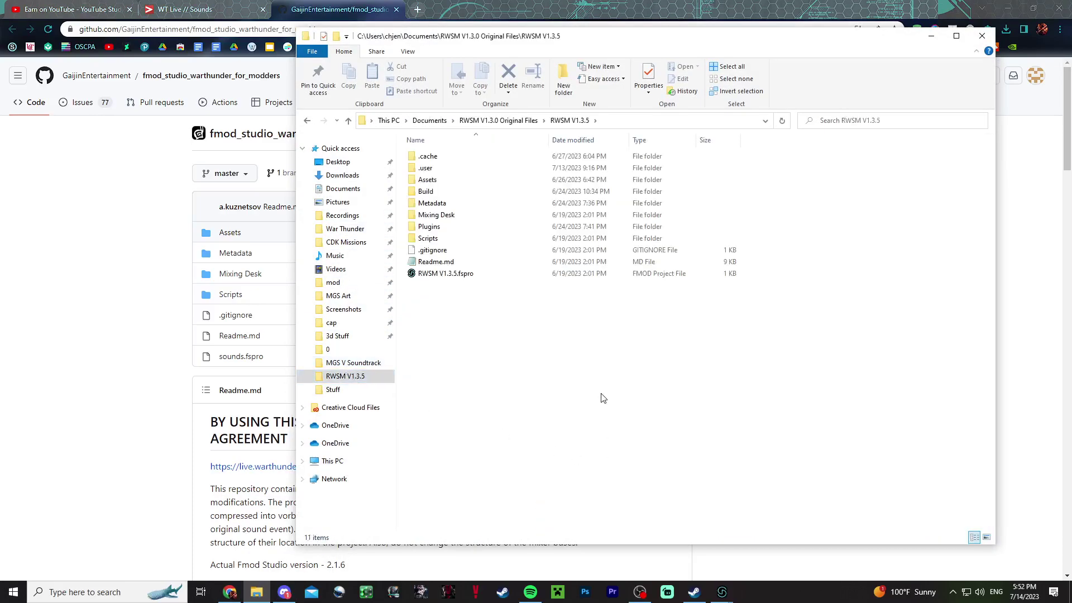
left_click(491, 120)
left_click(479, 286)
left_click(469, 366)
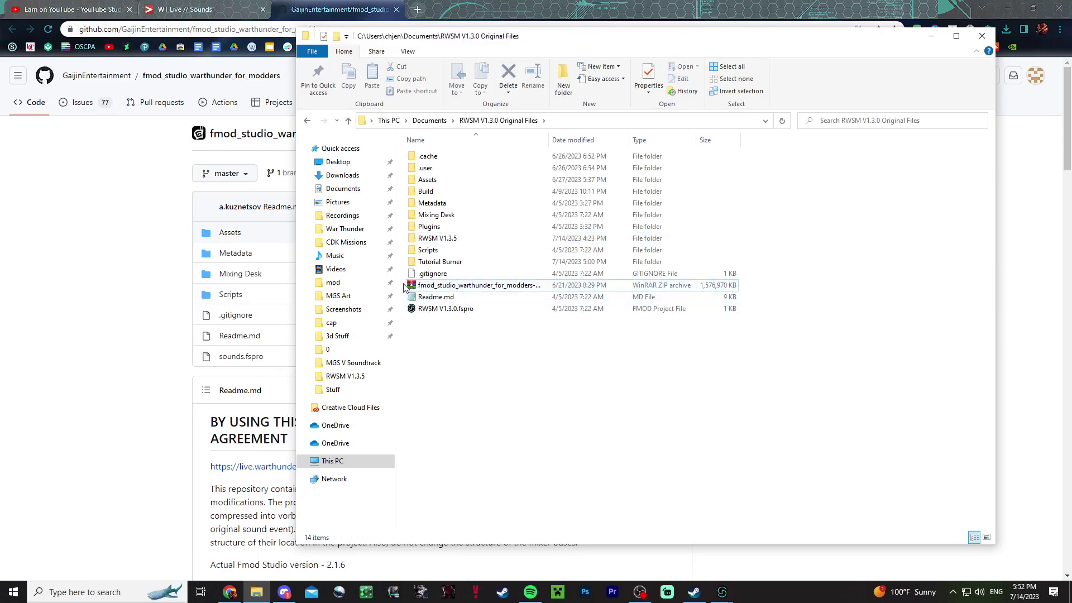
left_click(447, 286)
left_click(485, 376)
left_click(430, 121)
double_click(455, 445)
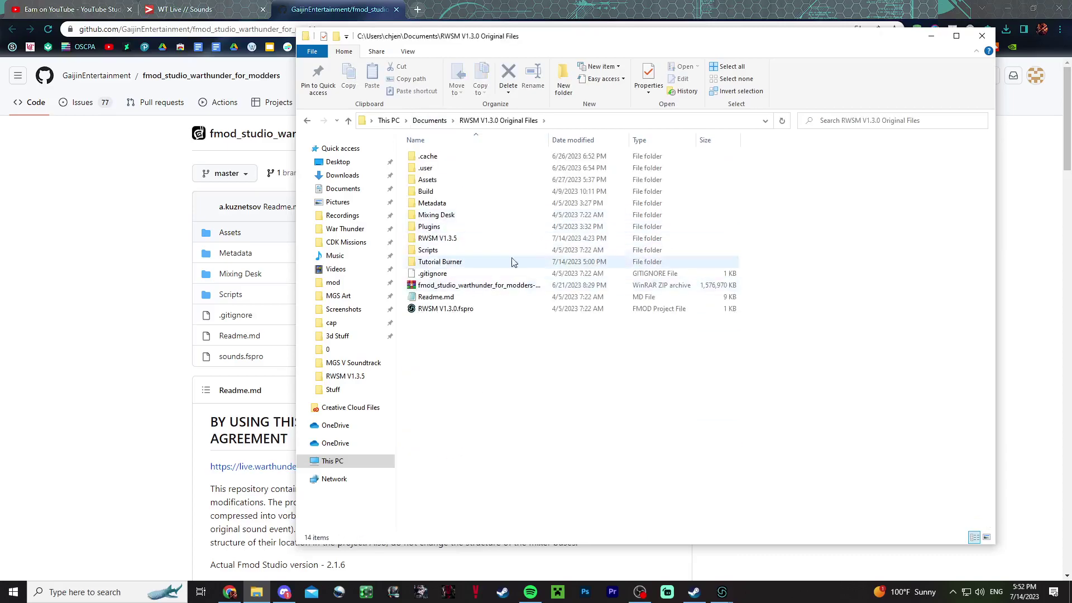
left_click(424, 238)
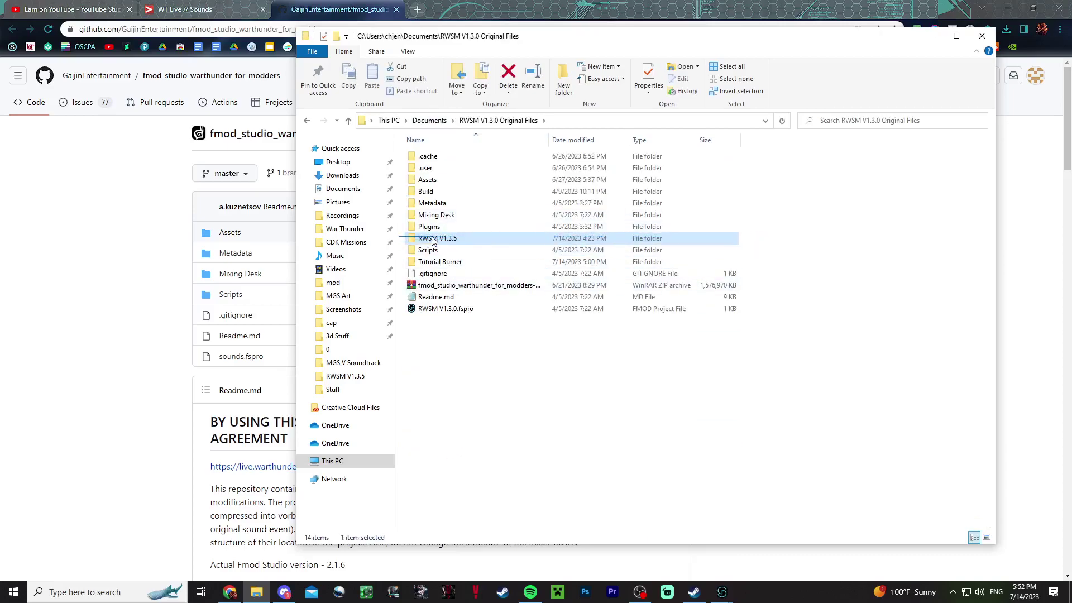
left_click(530, 379)
double_click(438, 263)
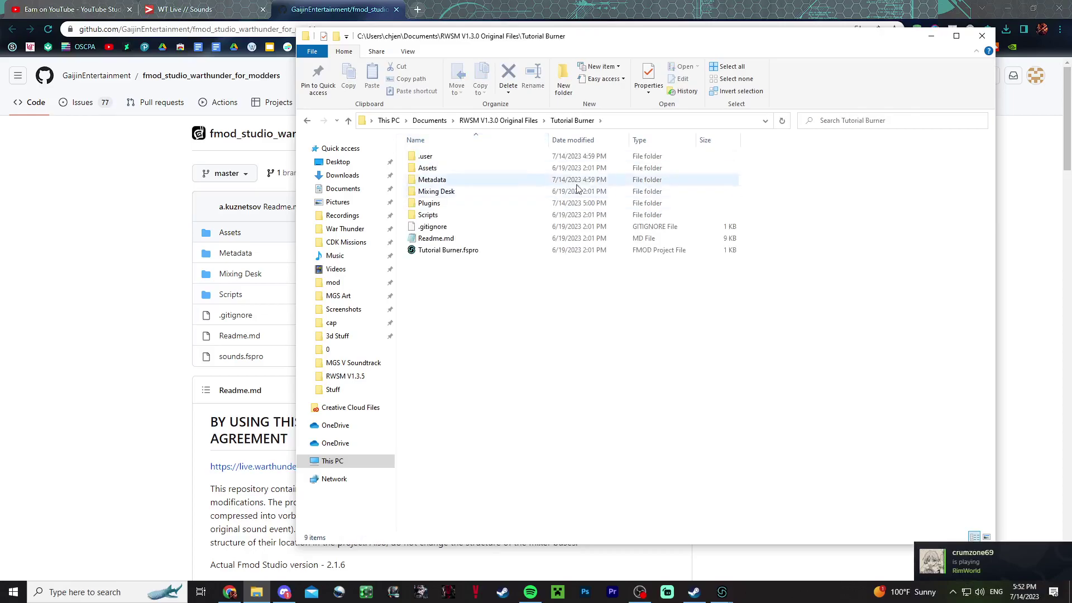
left_click_drag(520, 280, 497, 284)
right_click(424, 251)
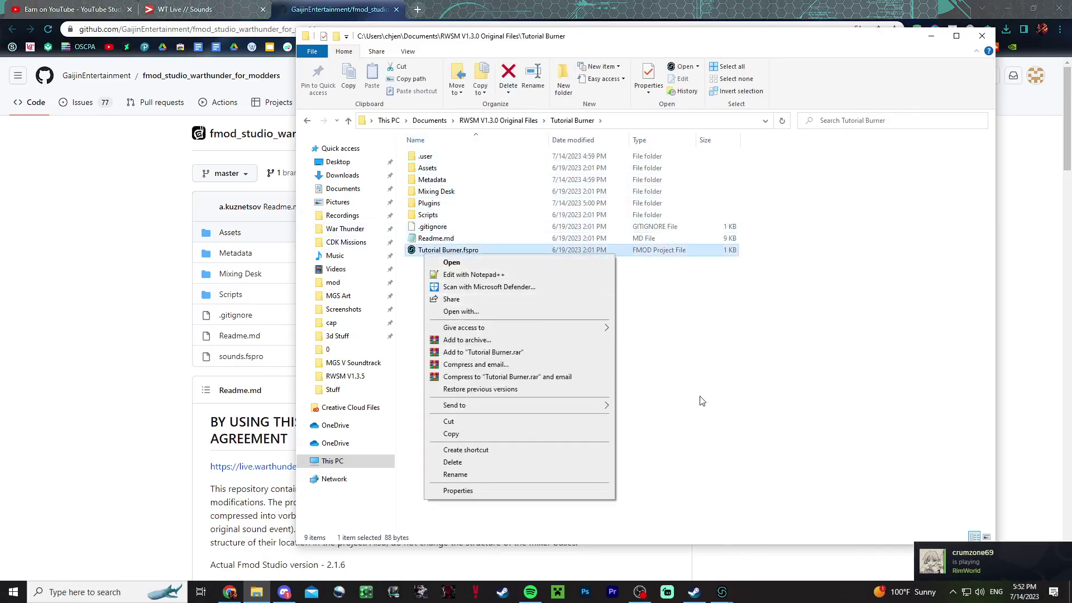
left_click(735, 258)
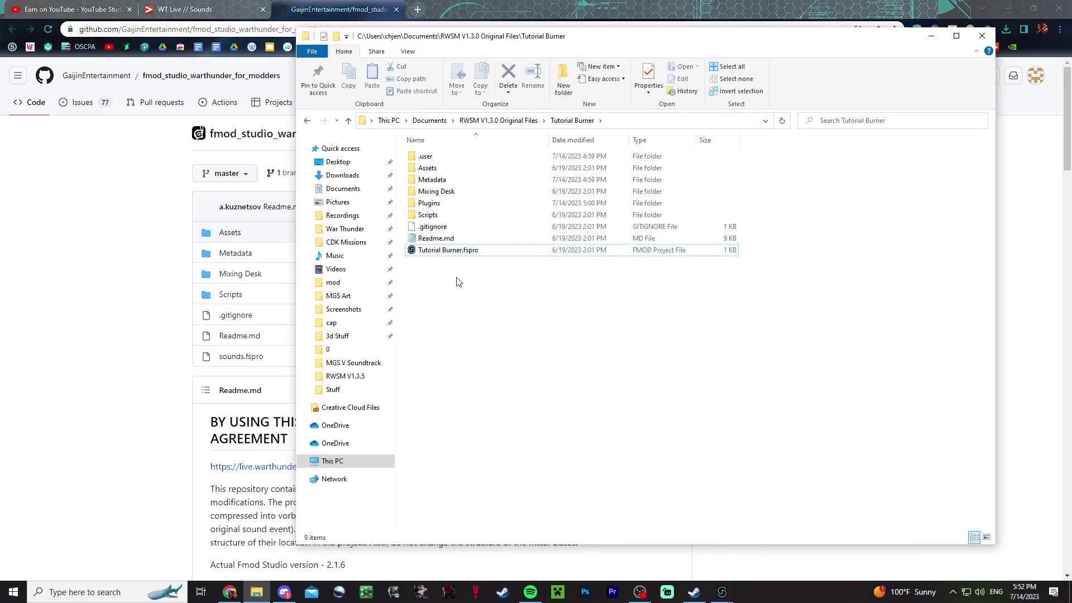
left_click_drag(439, 271, 512, 319)
left_click(722, 592)
left_click(447, 251)
Open the wiki's Sound modifications guide and follow its Fmod Studio link to fmod.com
left_click(258, 278)
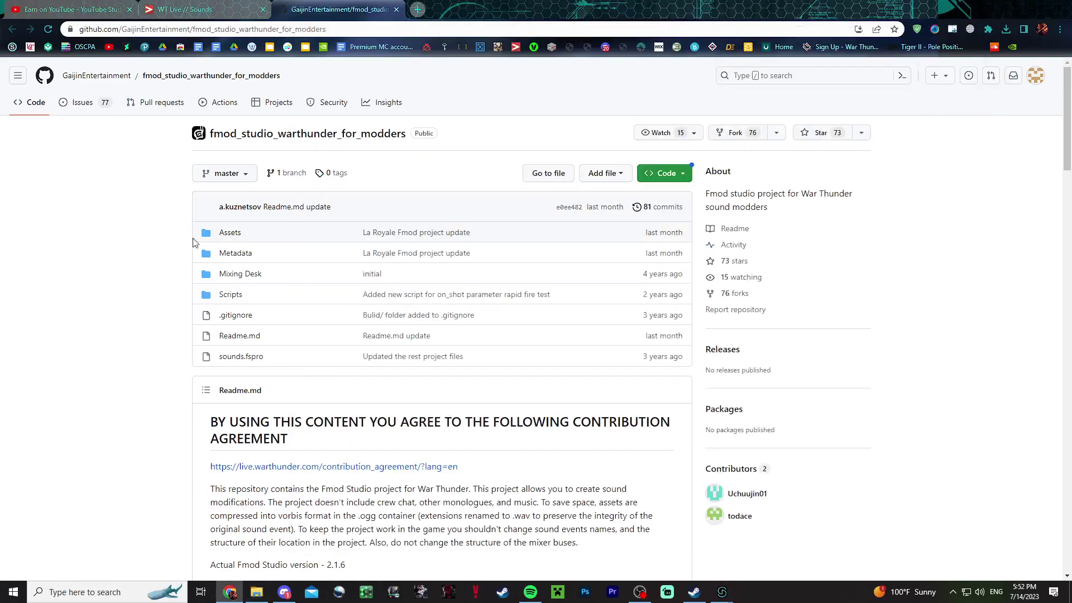
left_click(248, 19)
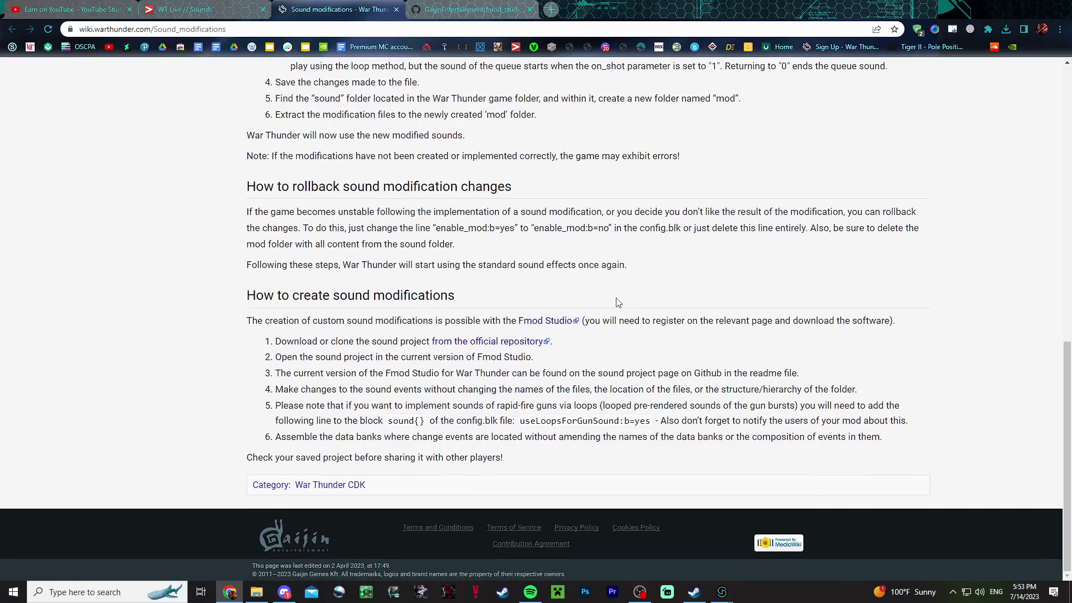
left_click(540, 322)
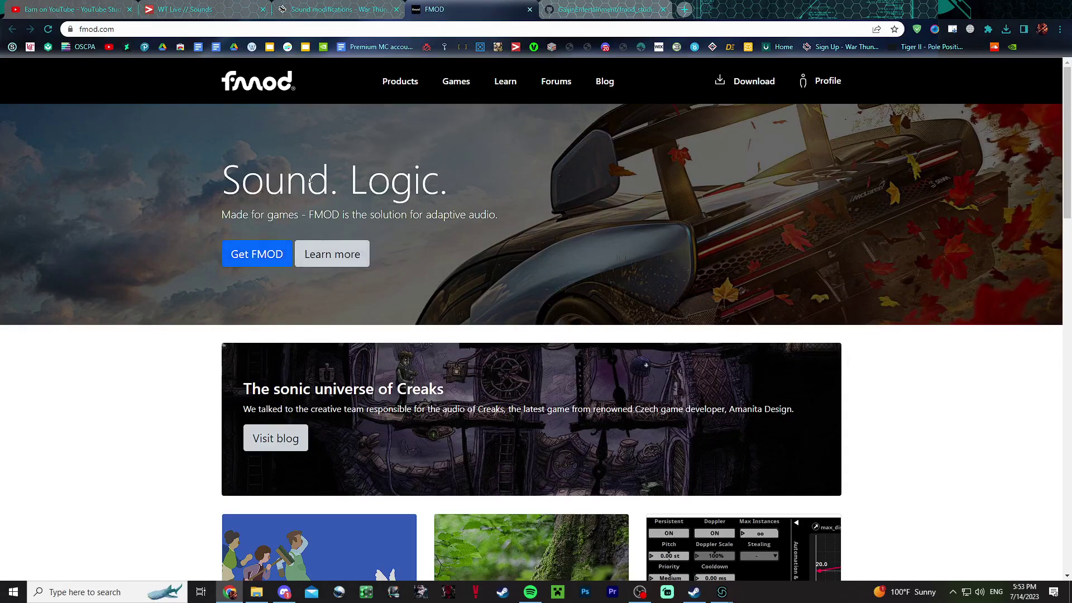
Go to Get FMOD and sign in with the saved account username and password
left_click(282, 253)
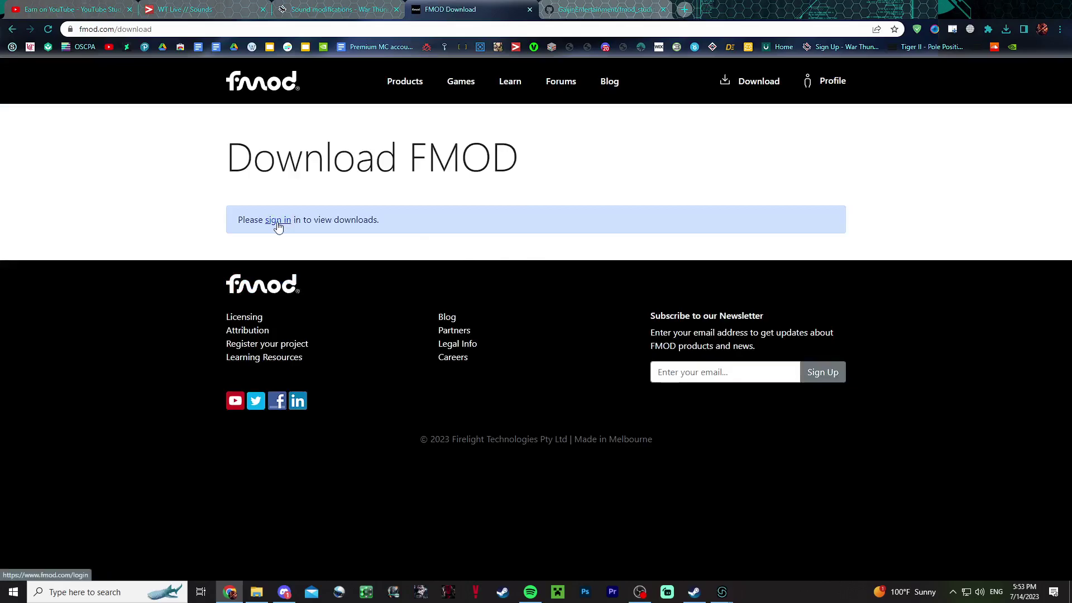
left_click(278, 222)
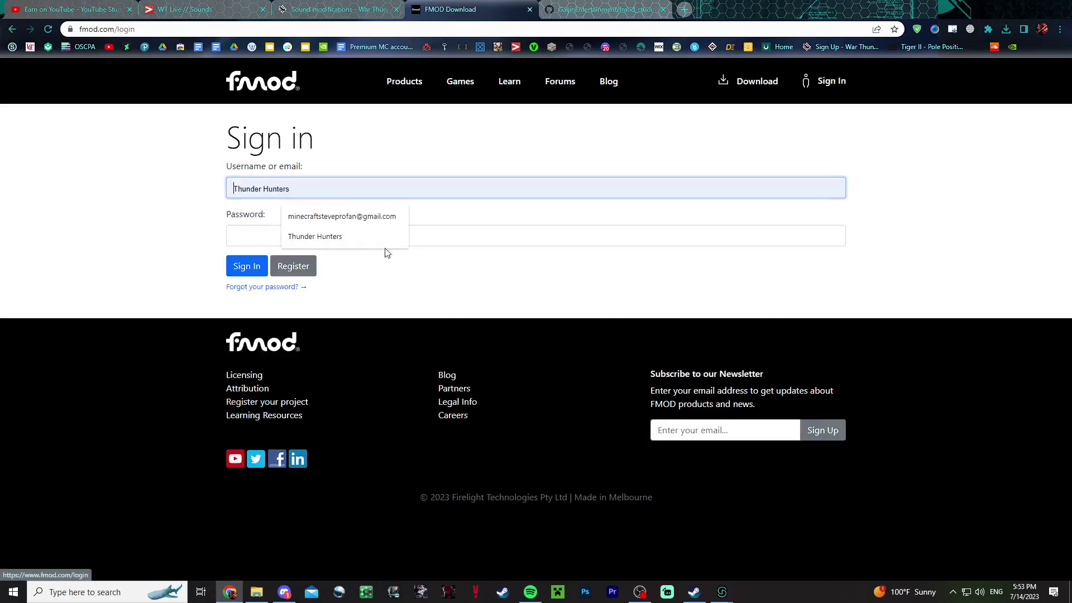
left_click(284, 179)
left_click(280, 235)
left_click(288, 269)
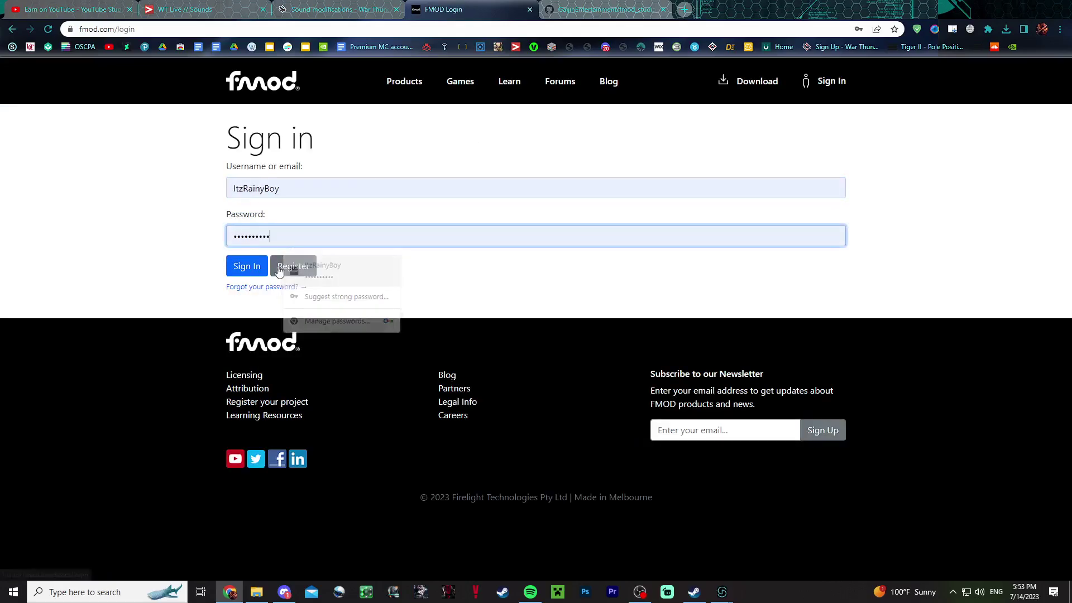
key("Return")
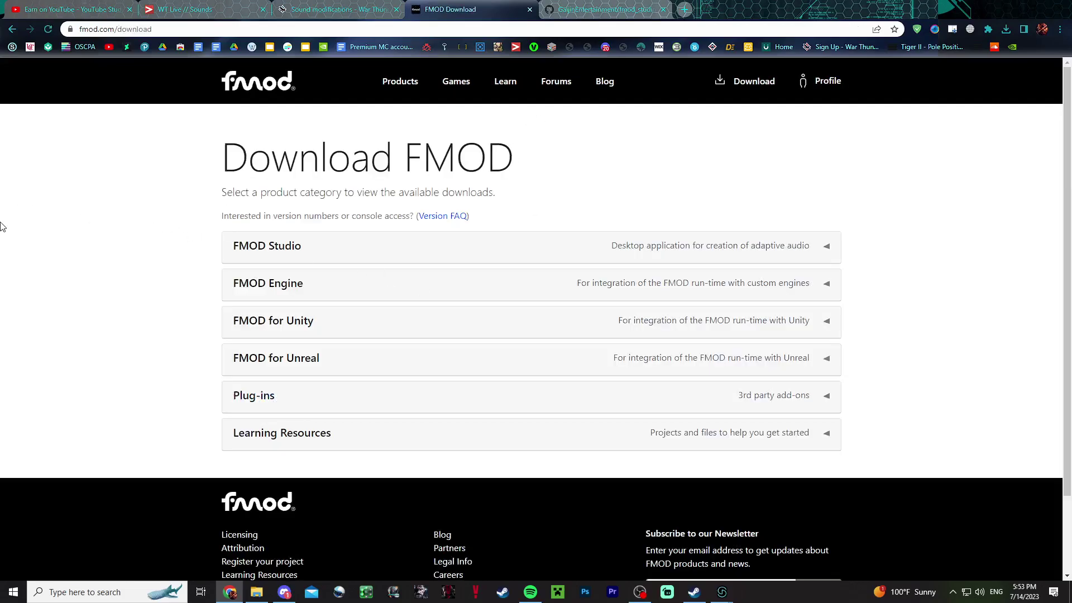
Select FMOD Studio version 2.01.06 for Windows, then close the download tab
left_click(747, 258)
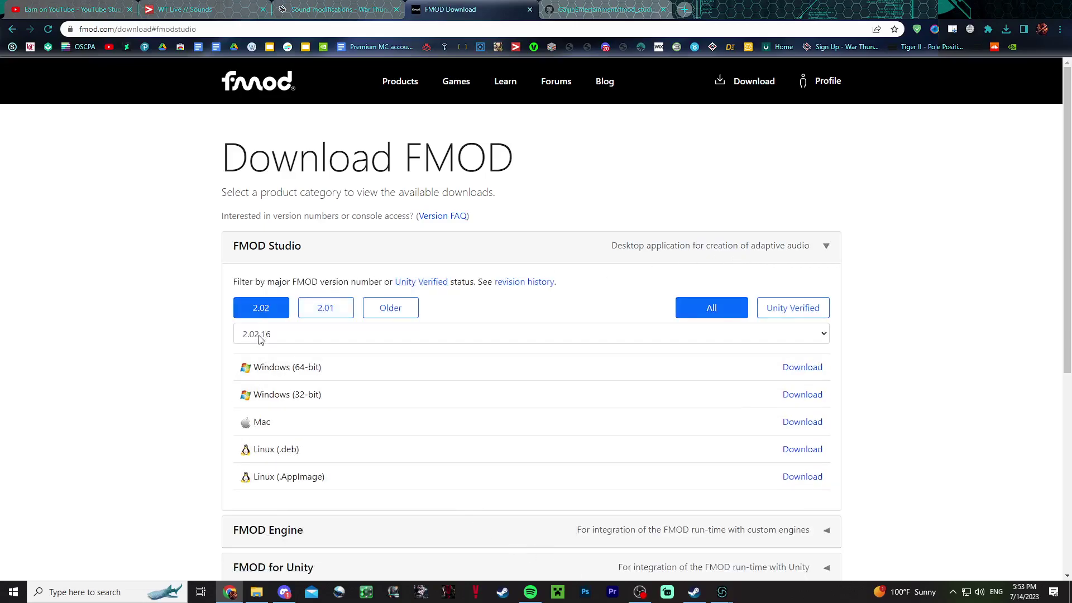
left_click(351, 310)
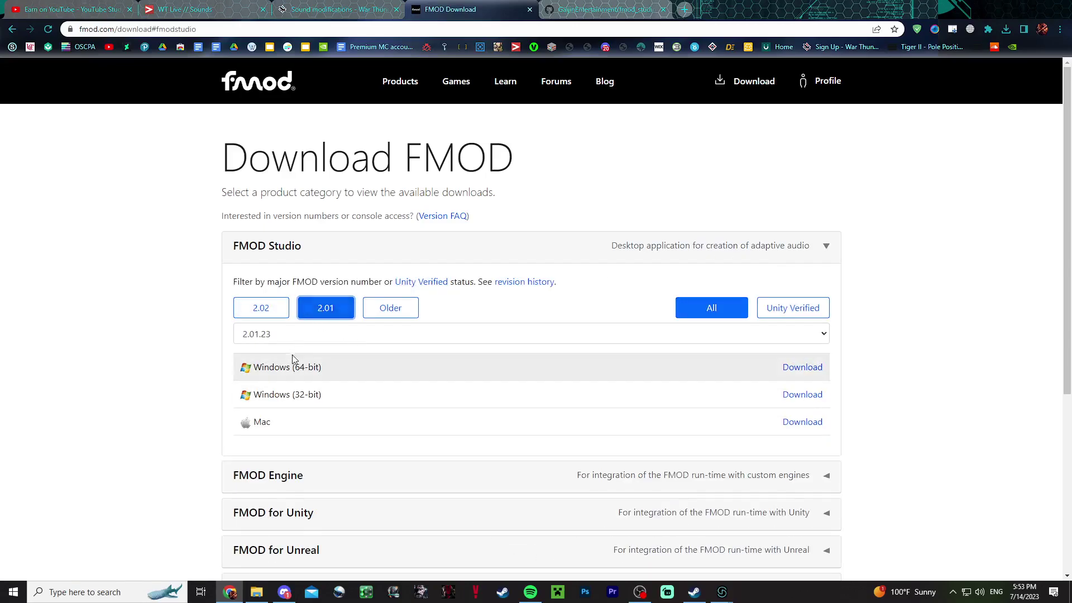
left_click(814, 339)
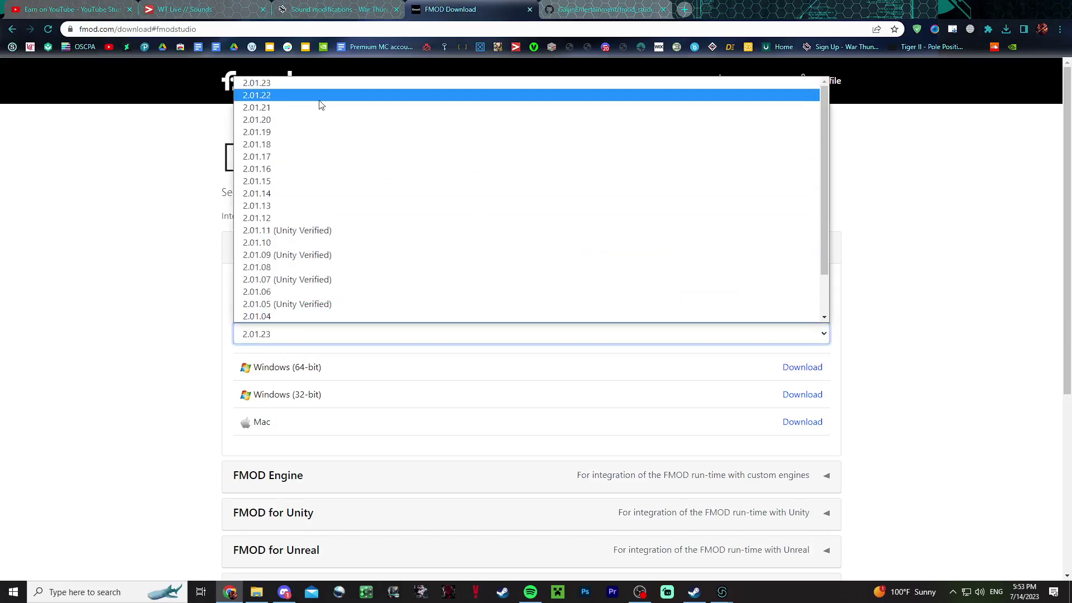
left_click(272, 291)
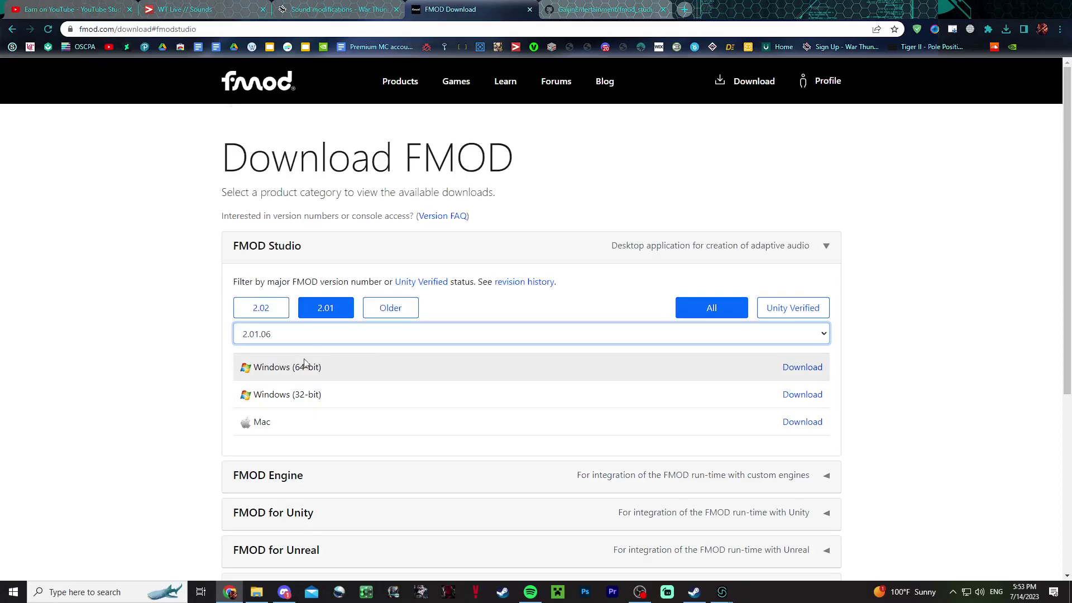
left_click(878, 352)
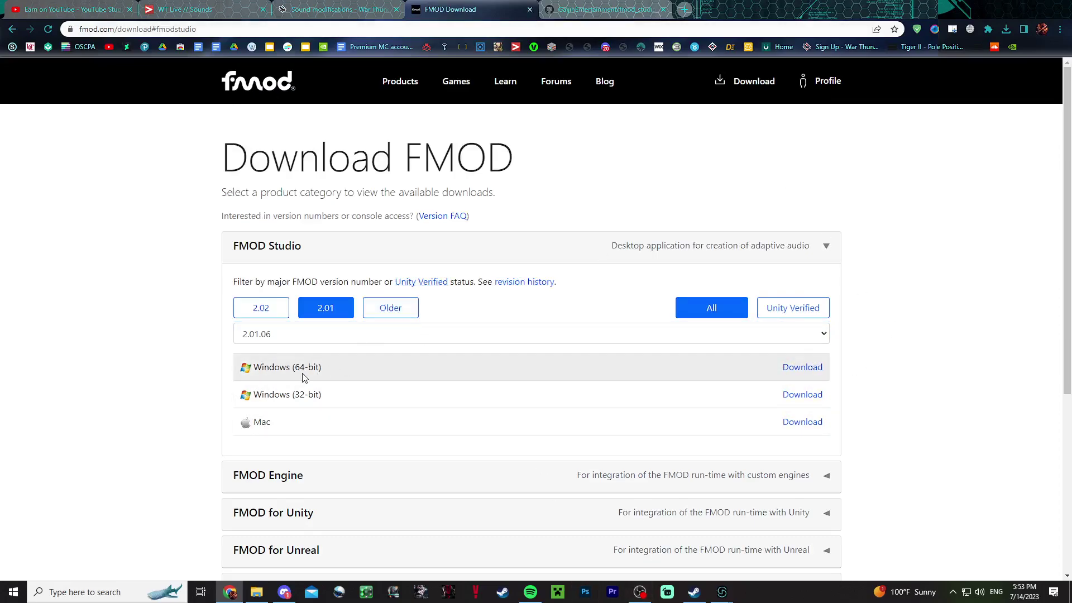
left_click(531, 10)
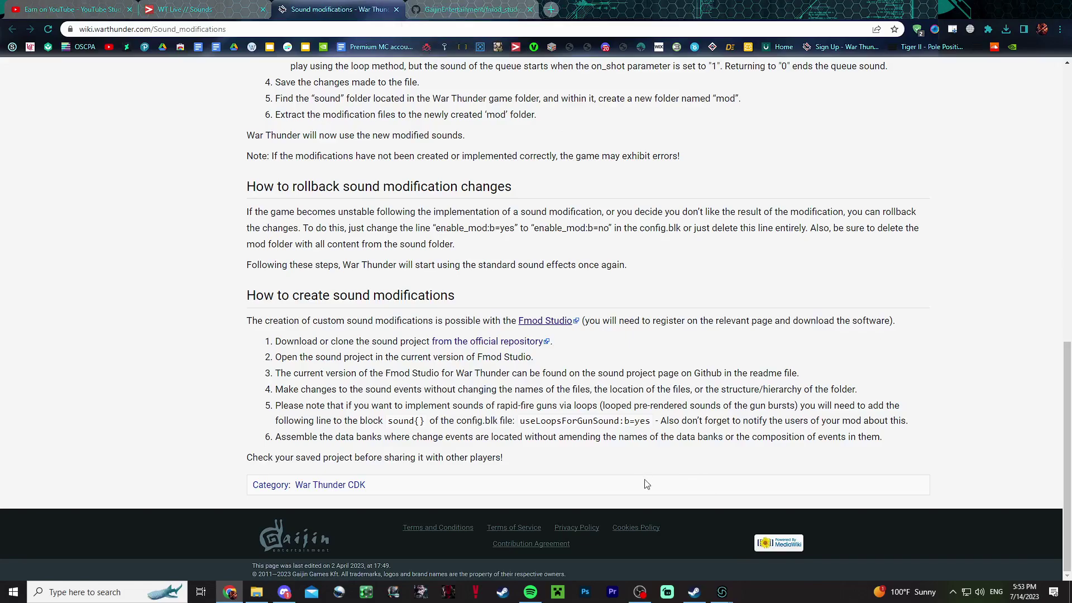
Open Tutorial Burner.fspro from its Explorer folder and bring its FMOD editor forward
left_click(257, 592)
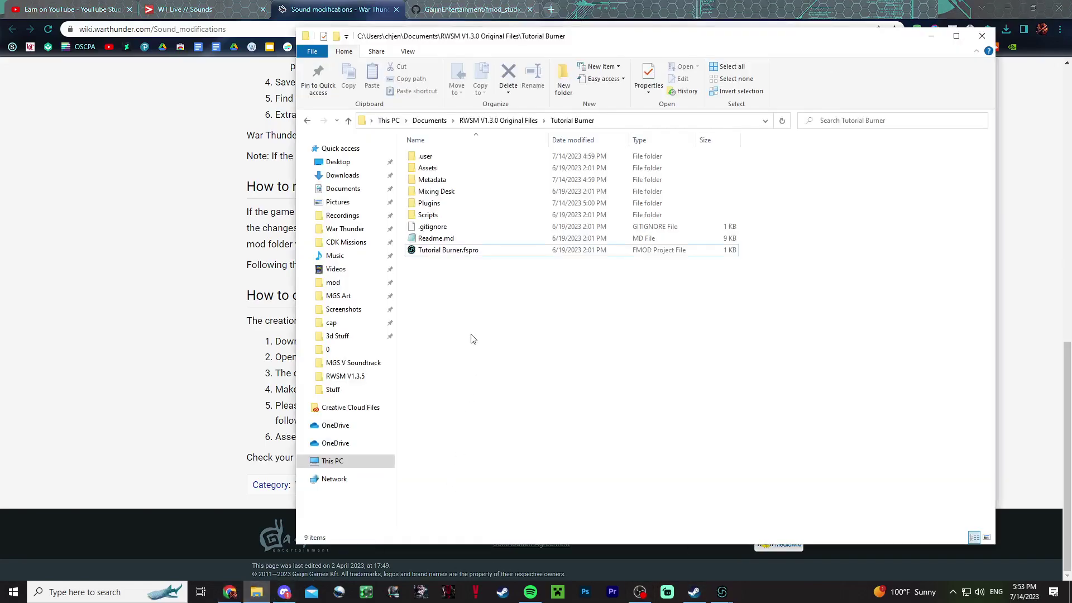
double_click(480, 250)
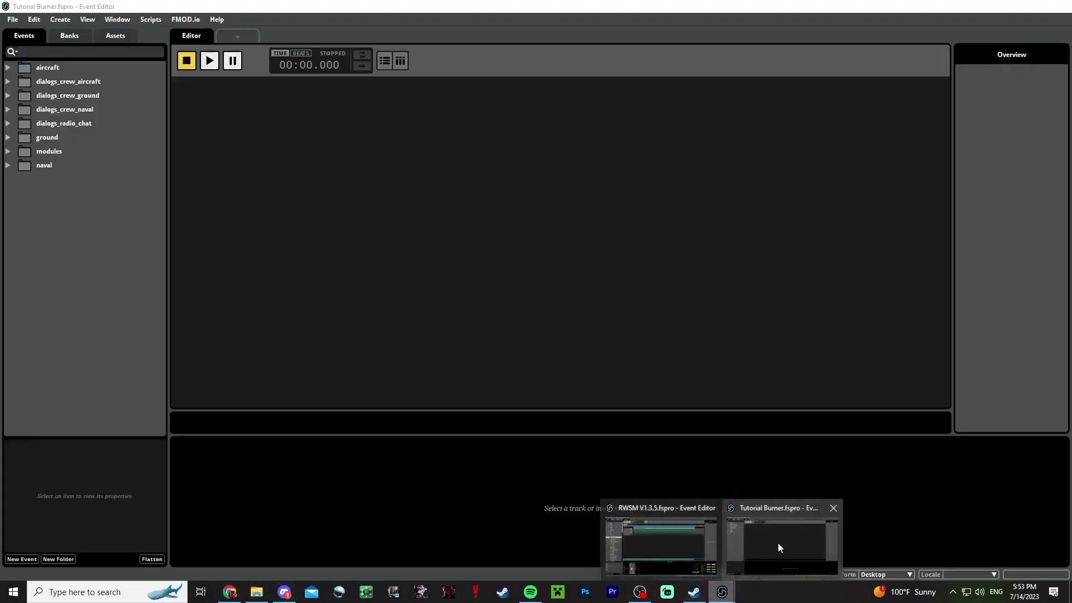
left_click(778, 543)
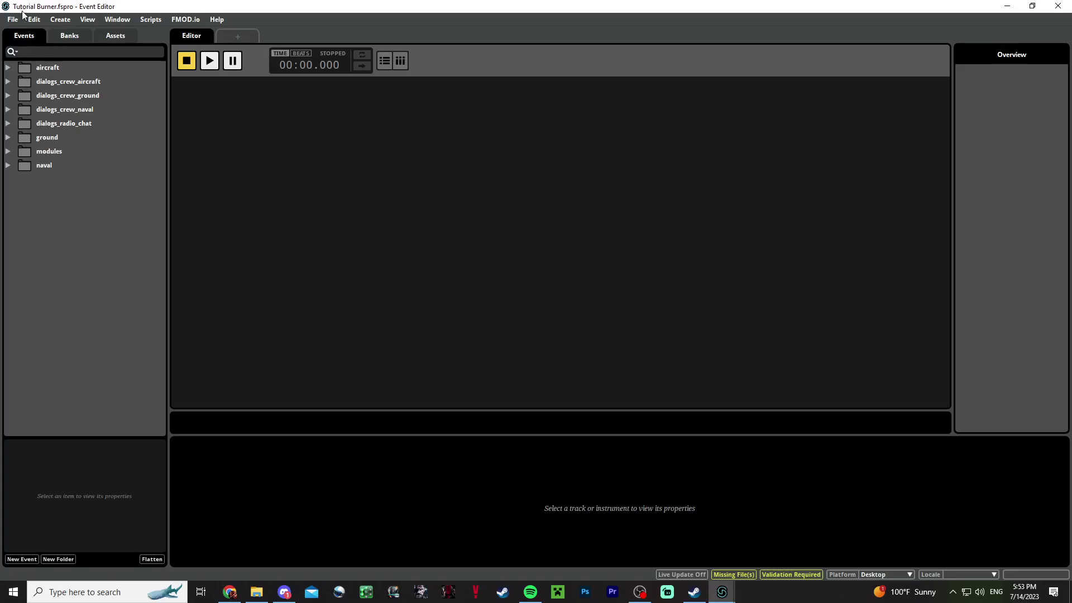
left_click(648, 530)
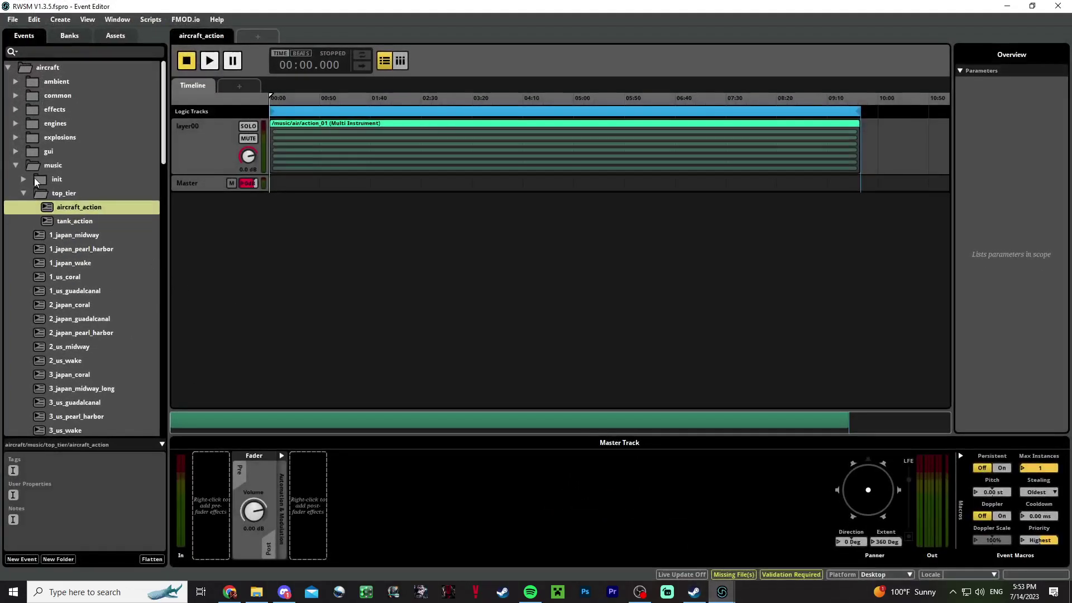
left_click(8, 67)
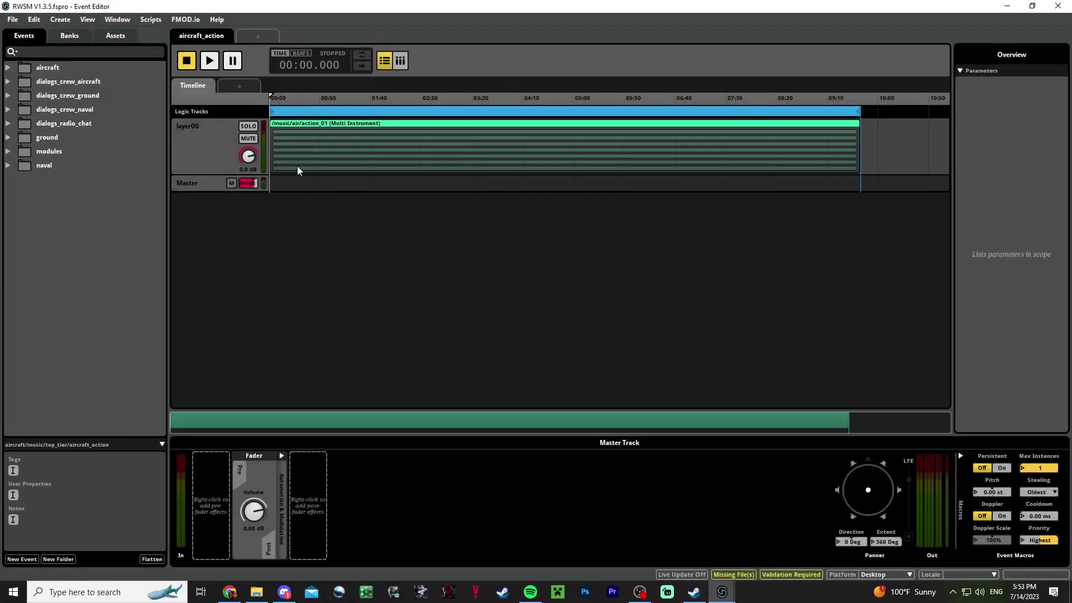
left_click(723, 525)
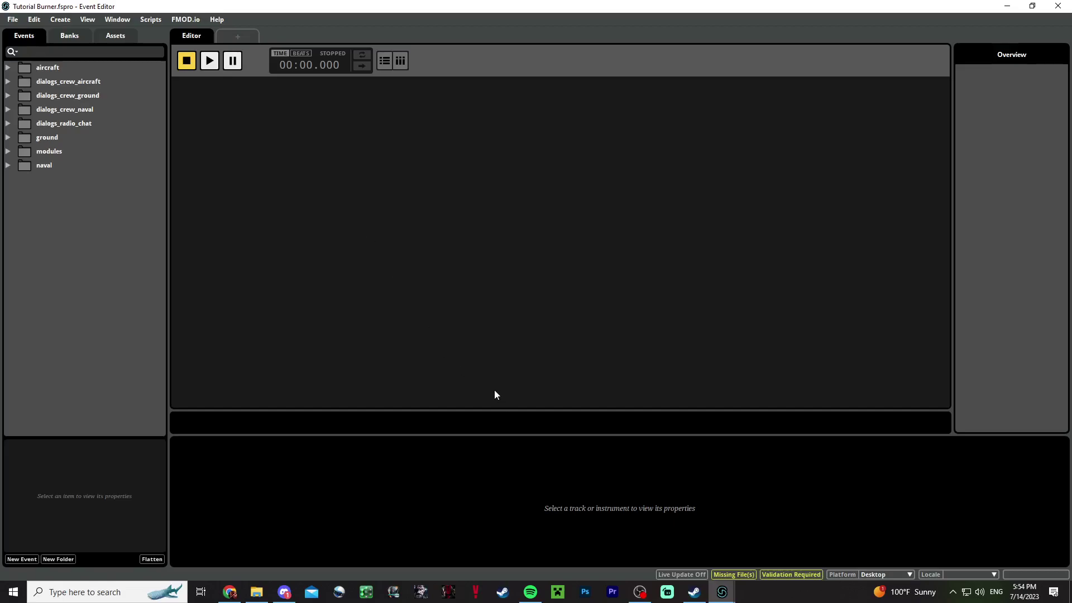
Switch to RWSM V1.3.5 and peek into the aircraft, dialogs_crew_aircraft and dialogs_crew_ground folders
mouse_move(722, 592)
left_click(677, 542)
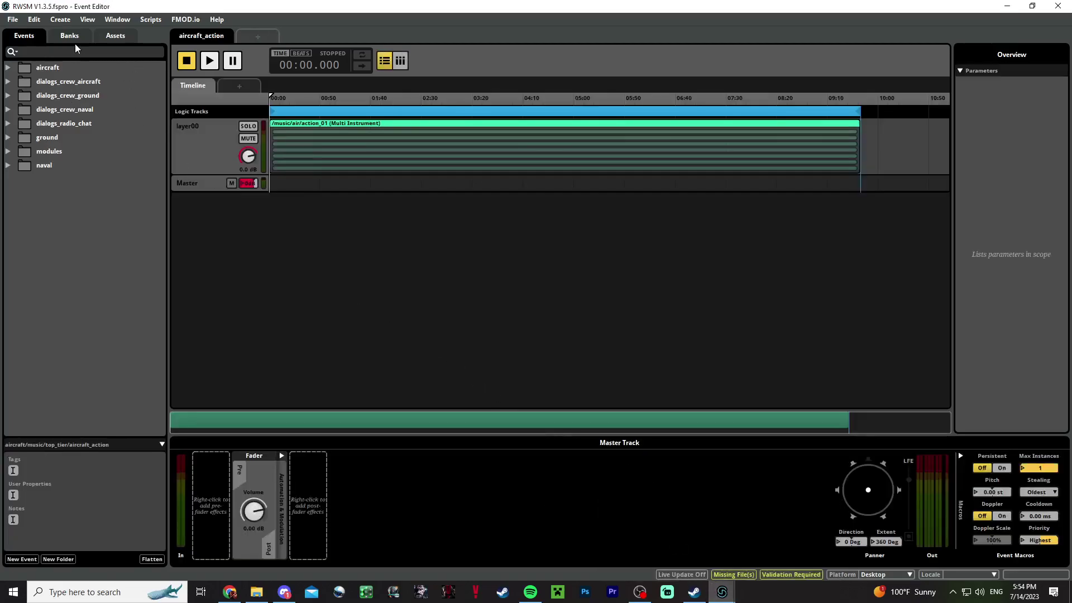
left_click(7, 67)
left_click(7, 68)
left_click(10, 83)
left_click(10, 82)
left_click(8, 83)
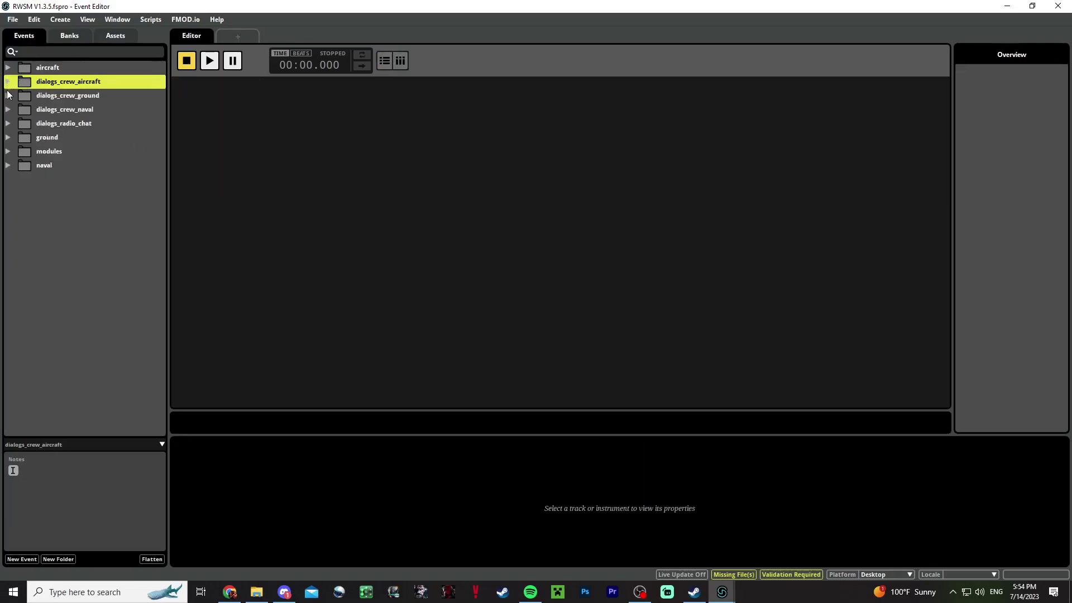
left_click(8, 95)
left_click(9, 96)
Browse the project's Banks and Assets lists, then return to Events
left_click(70, 36)
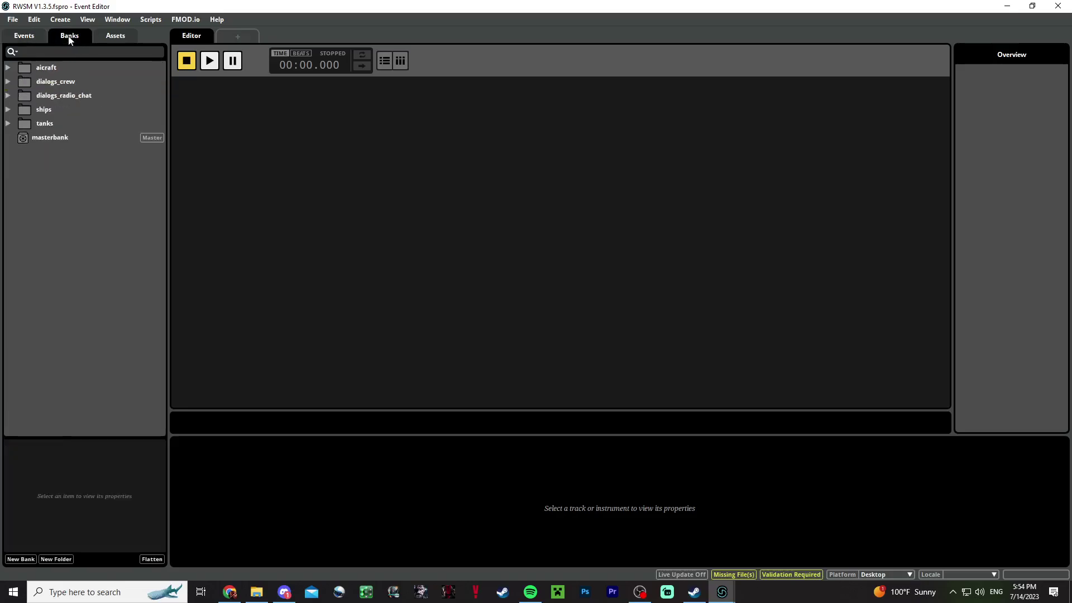
left_click(109, 37)
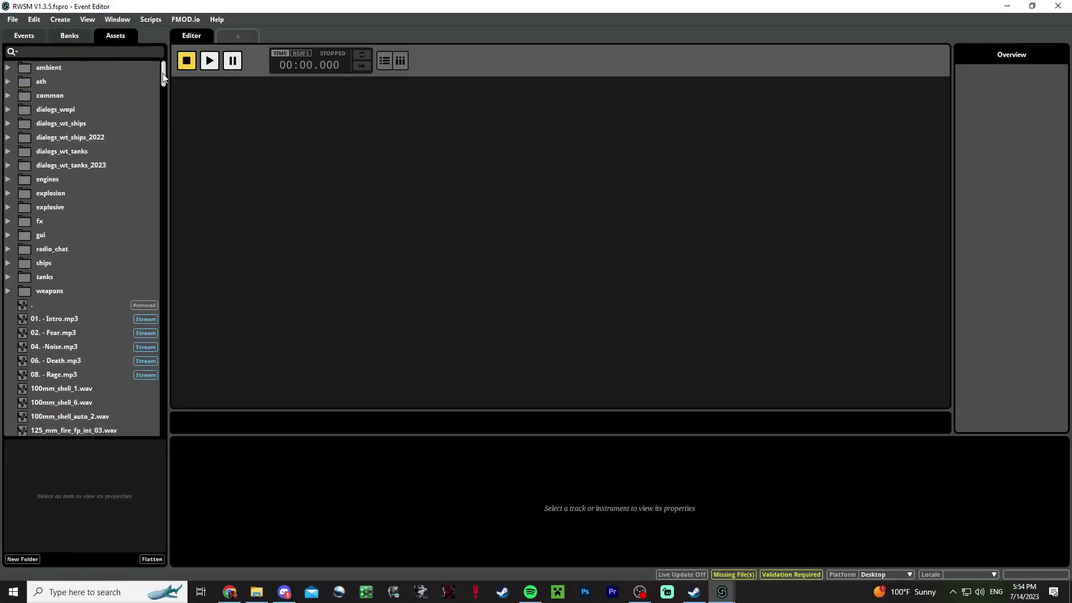
mouse_move(163, 73)
left_mouse_down()
mouse_move(170, 428)
mouse_move(162, 61)
left_mouse_up()
left_click(58, 38)
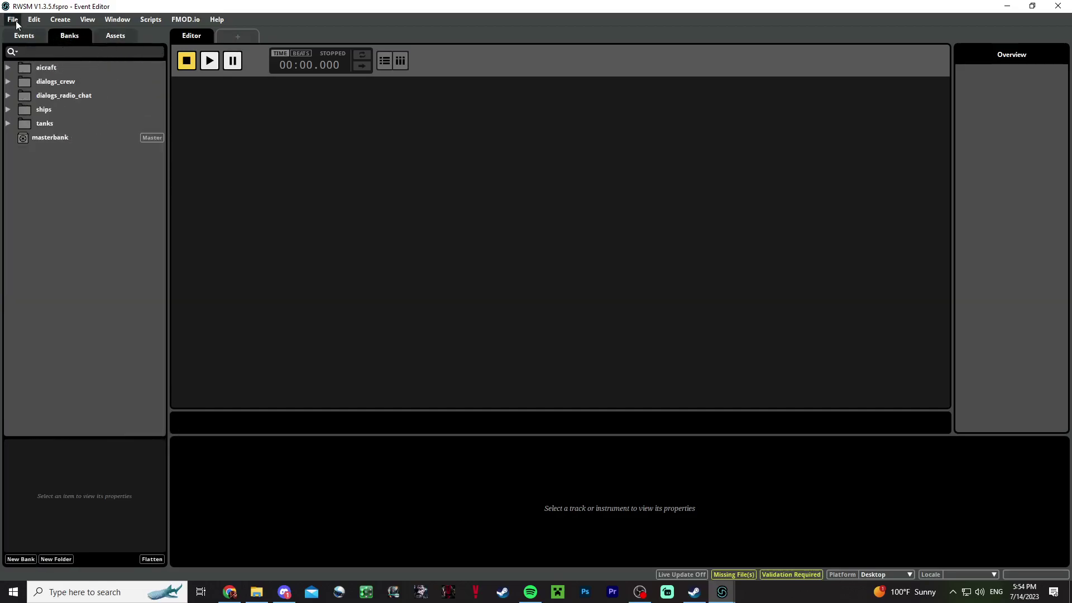
left_click(22, 36)
left_click(258, 590)
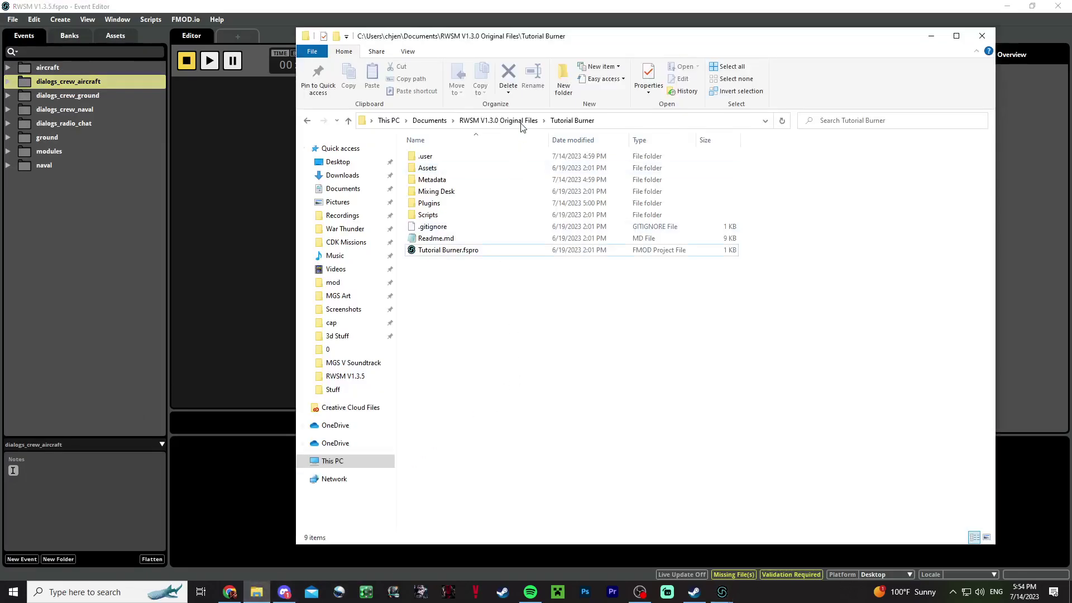
left_click(489, 123)
double_click(436, 241)
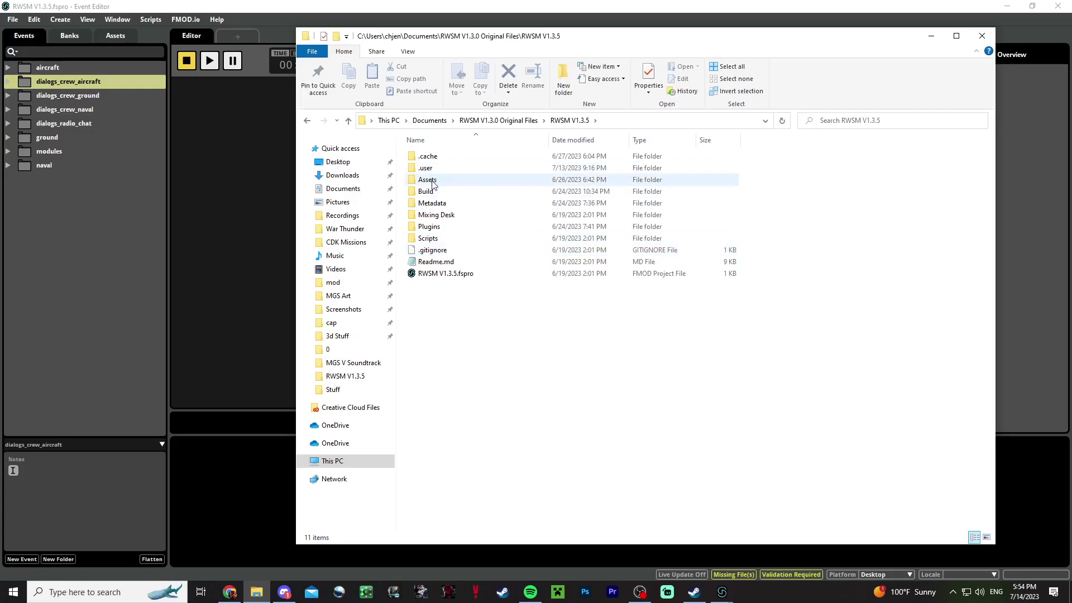
double_click(442, 181)
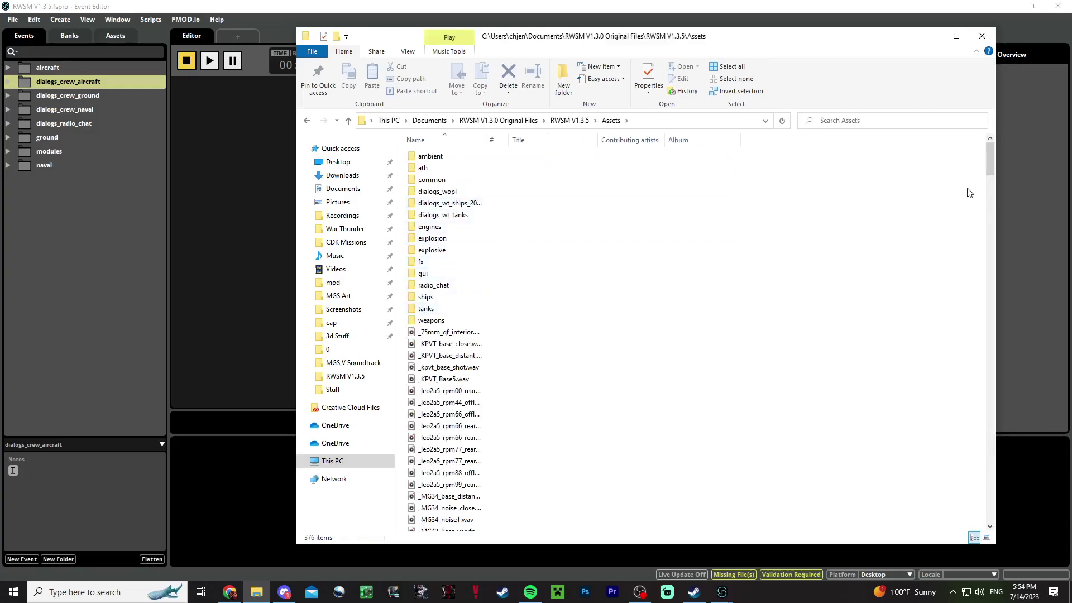
scroll(986, 186, "down", 10)
scroll(976, 156, "up", 10)
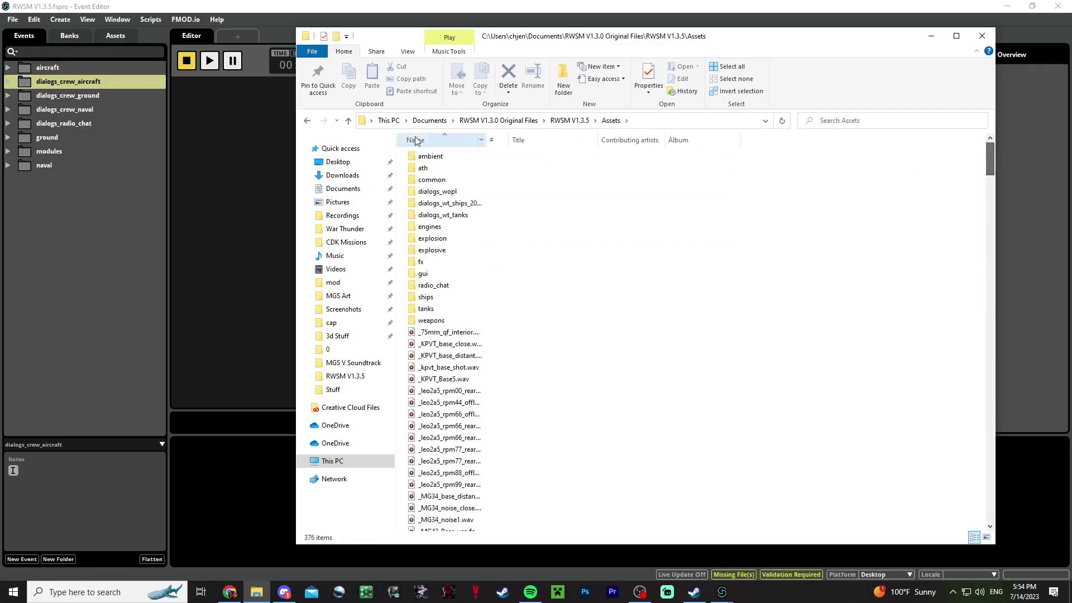
left_click(198, 190)
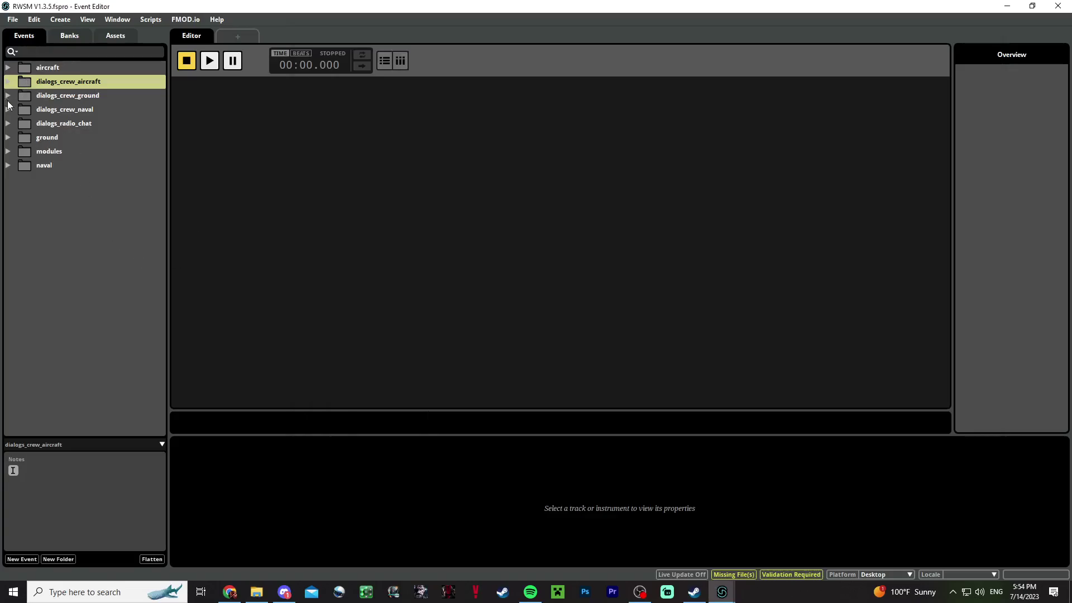
In Assets, select the 120mm and 122mm d25t cannon shot samples and play a preview
left_click(115, 35)
left_click_drag(164, 79, 181, 420)
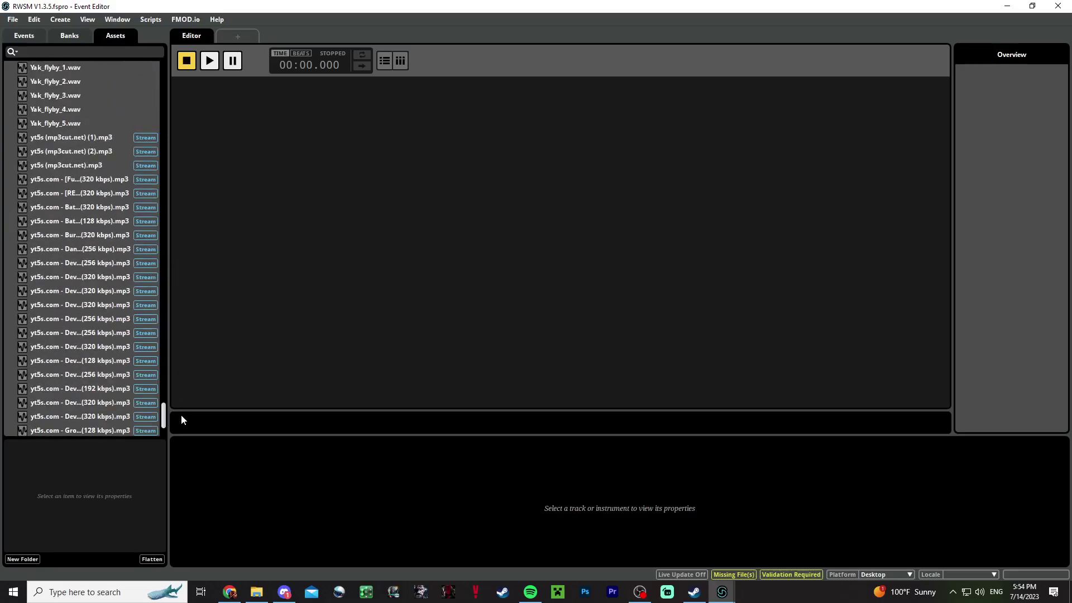
left_click_drag(181, 416, 185, 140)
left_click(91, 249)
left_click(90, 263)
left_click(87, 289)
left_click(92, 279)
left_click(9, 547)
Go back via Banks to the Events list and collapse the aircraft folder
left_click_drag(164, 135, 163, 56)
left_click(69, 35)
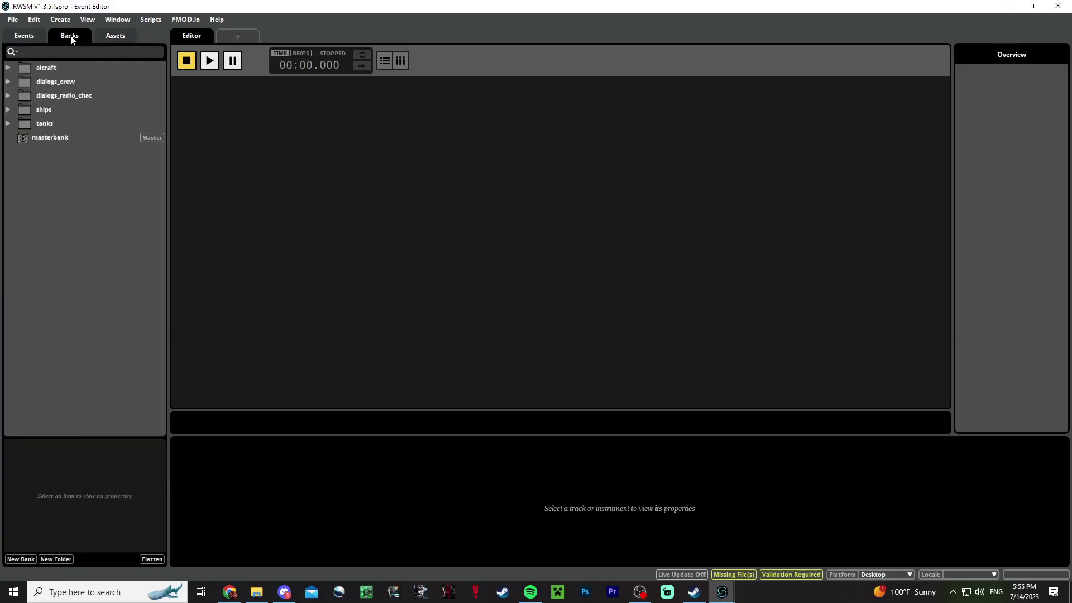
left_click(24, 36)
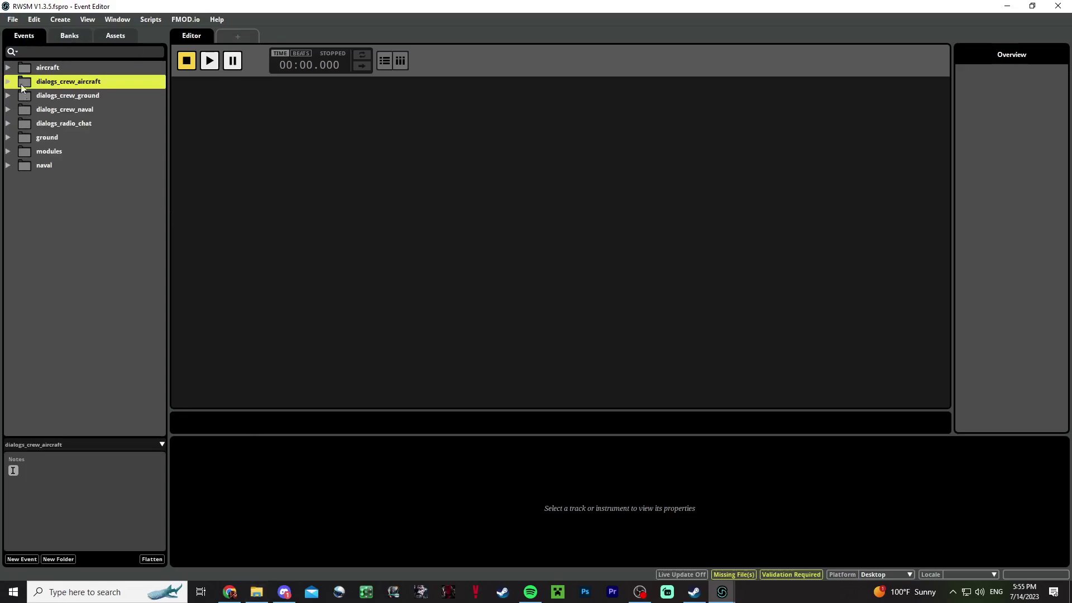
left_click(8, 68)
left_click(8, 68)
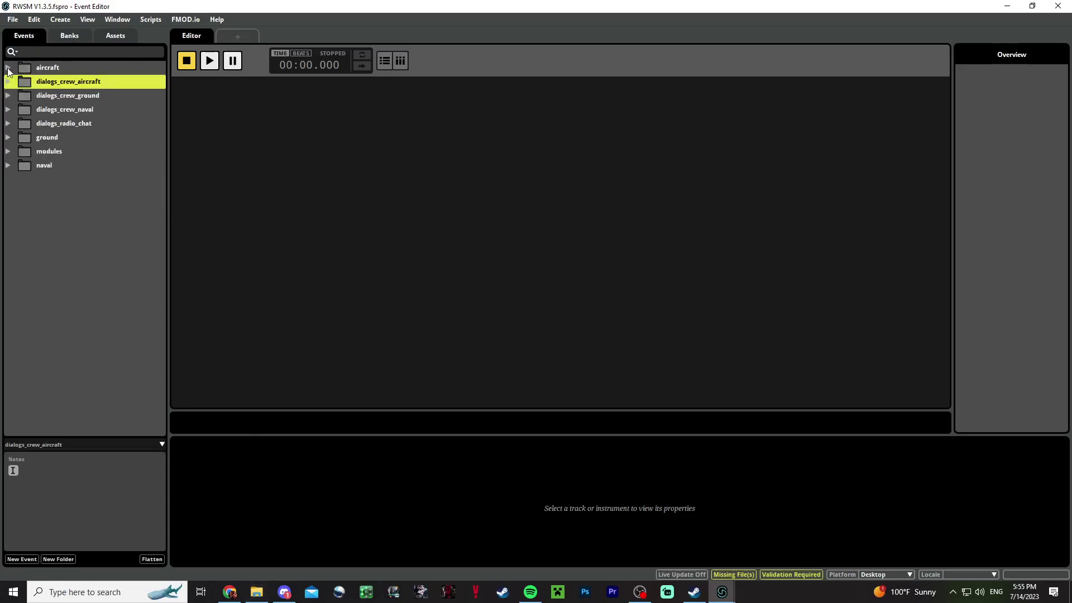
left_click(82, 264)
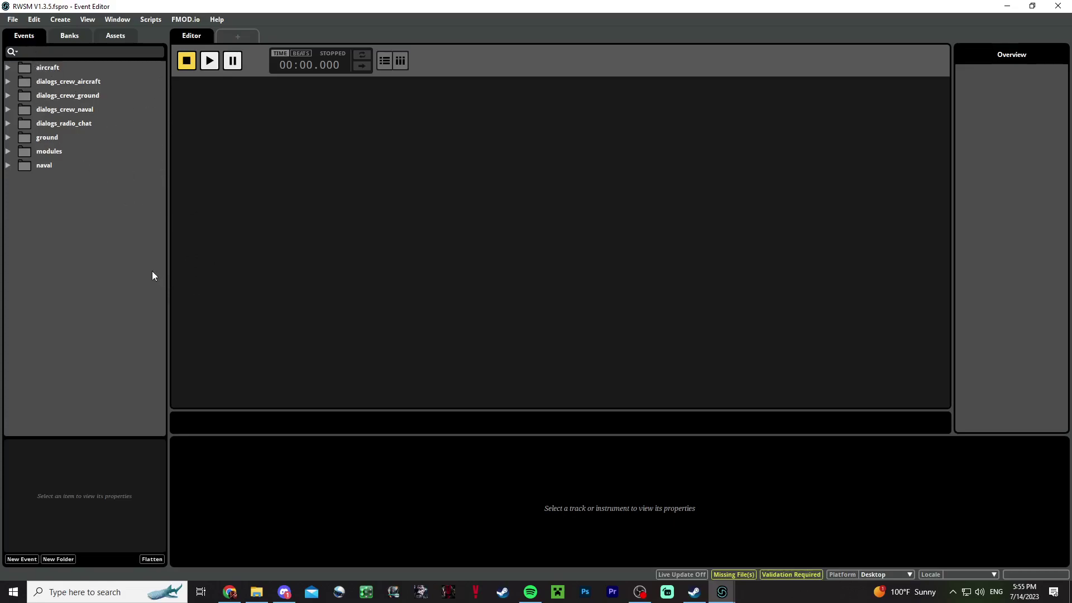
In Tutorial Burner, expand aircraft > music and open the 1_japan_midway event
left_click(780, 555)
left_click(8, 67)
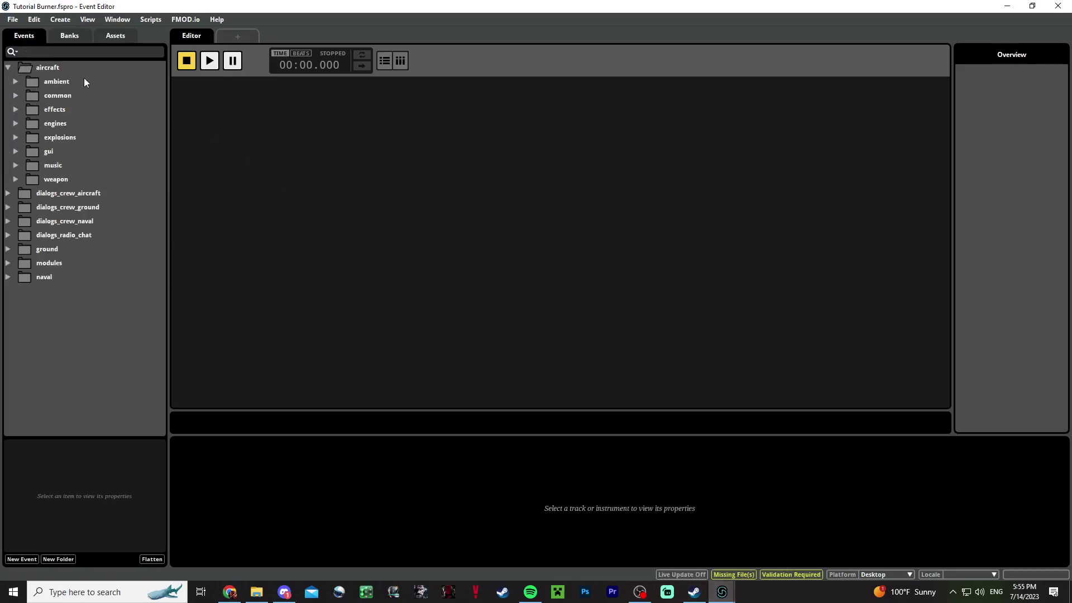
left_click(8, 67)
left_click(8, 68)
left_click(16, 166)
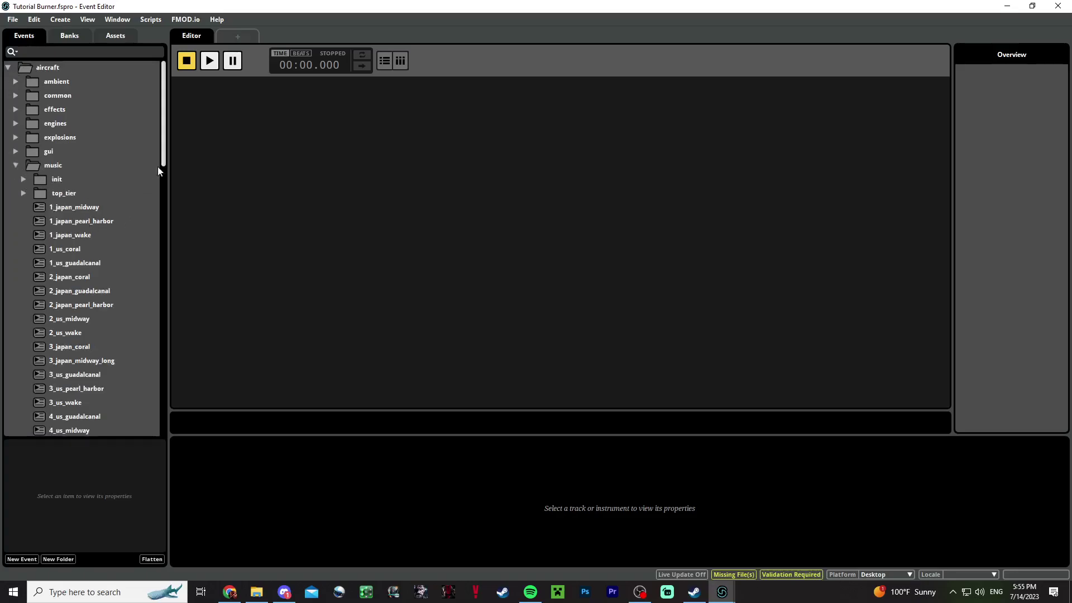
mouse_move(163, 149)
left_mouse_down()
mouse_move(163, 385)
mouse_move(151, 132)
mouse_move(155, 404)
mouse_move(172, 135)
left_mouse_up()
double_click(72, 208)
Scroll further down the music folder and open the menu_new event
left_click(24, 193)
left_click(23, 193)
left_click_drag(164, 148, 173, 399)
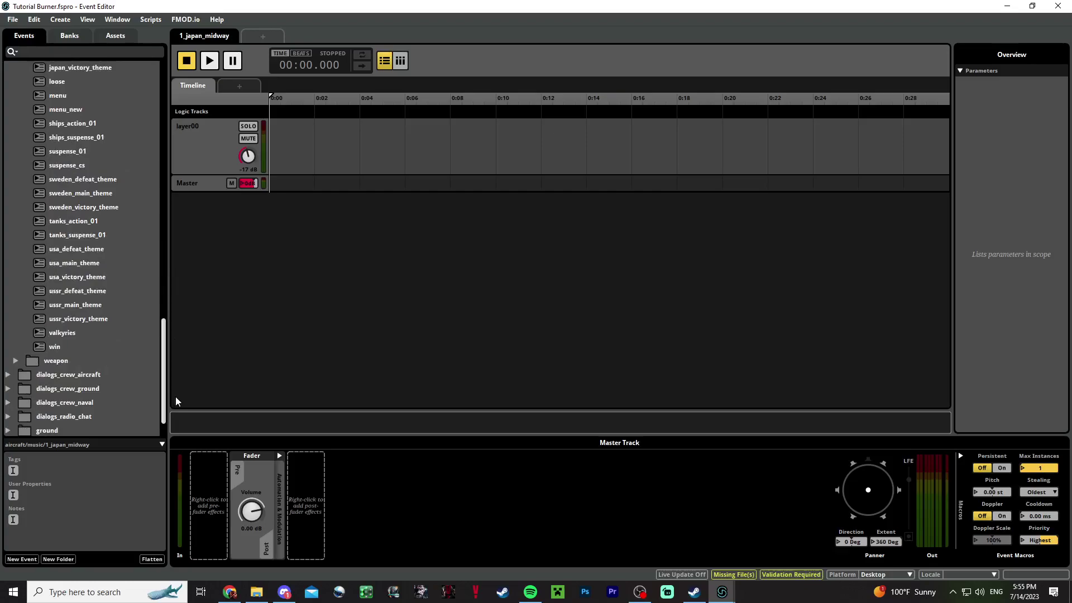
left_click_drag(164, 347, 167, 316)
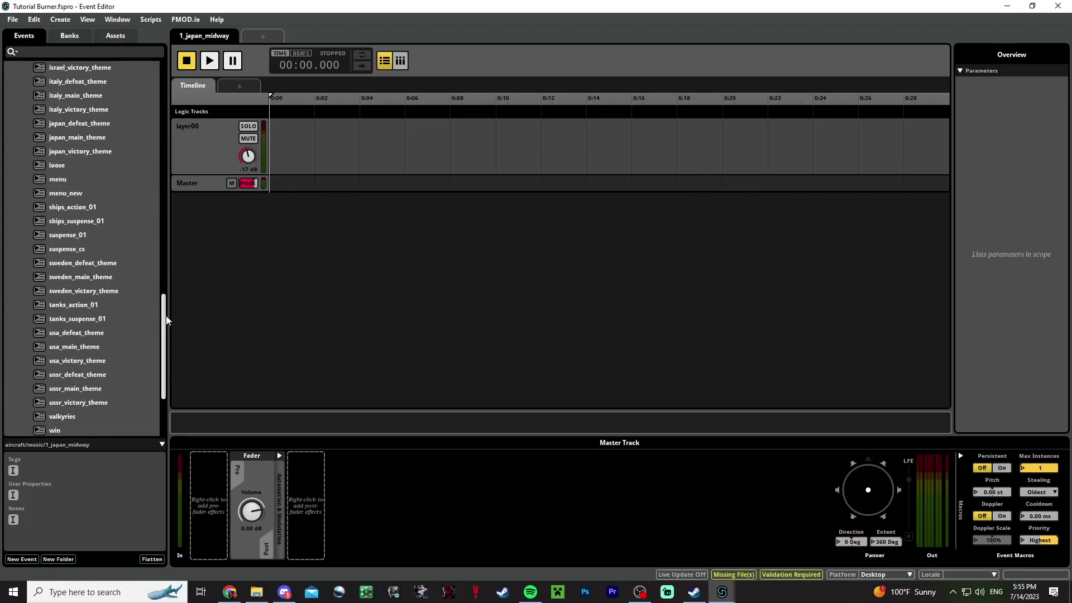
left_click(72, 195)
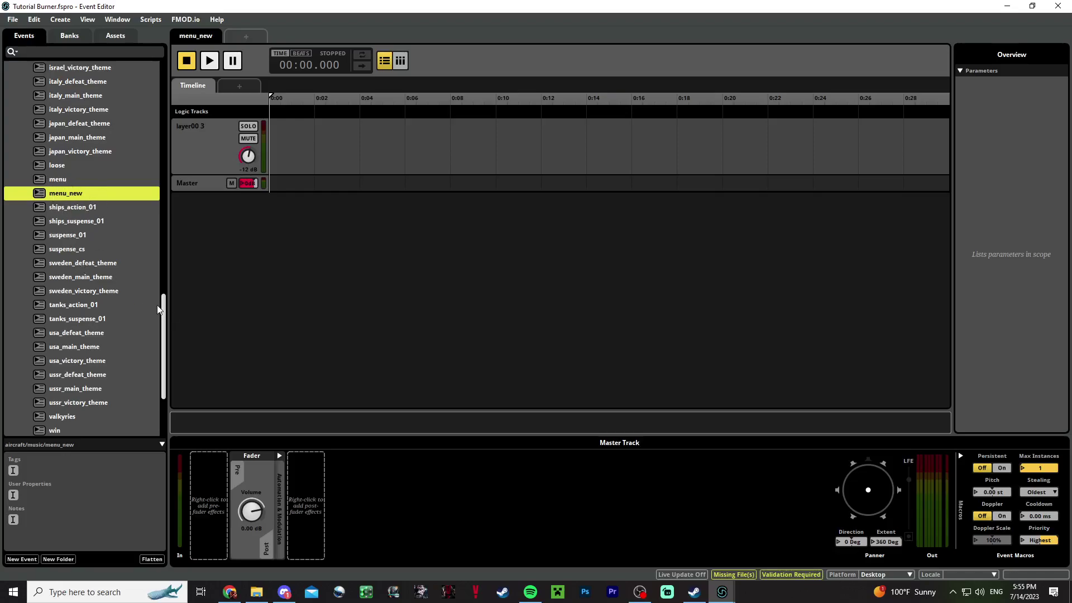
Open the action_01 event, then expand top_tier and open tank_action
left_click_drag(159, 310, 171, 219)
scroll(78, 268, "up", 8)
scroll(75, 280, "down", 2)
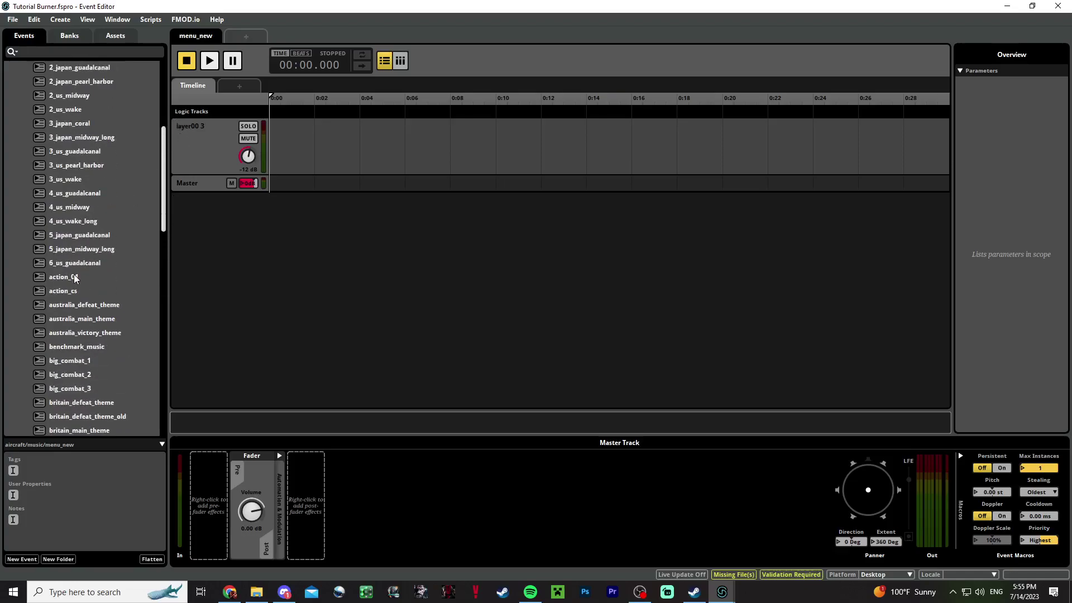
left_click(74, 278)
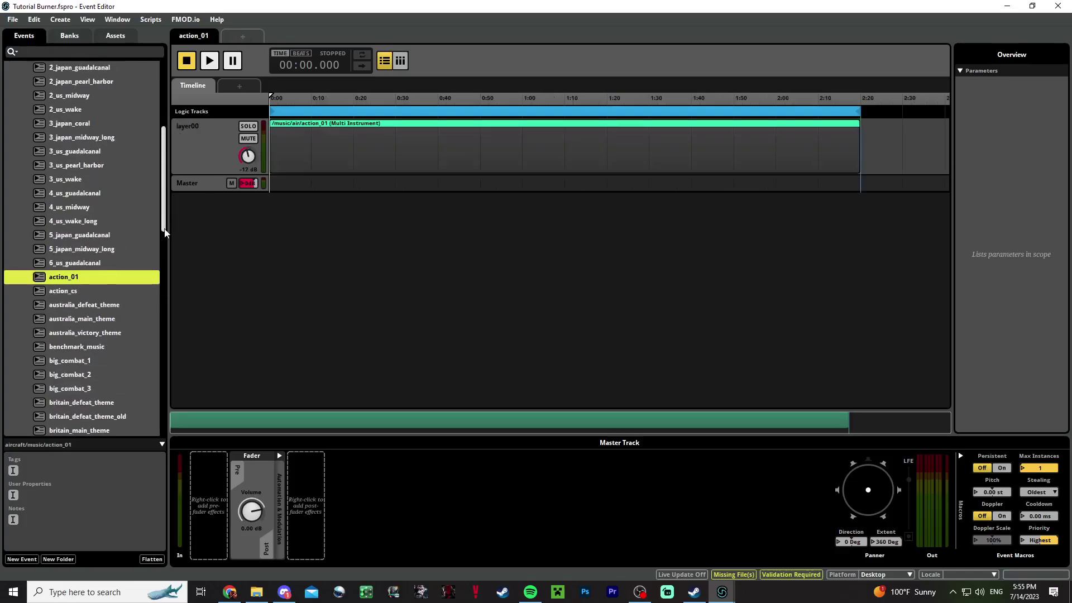
scroll(166, 235, "down", 5)
scroll(166, 248, "up", 2)
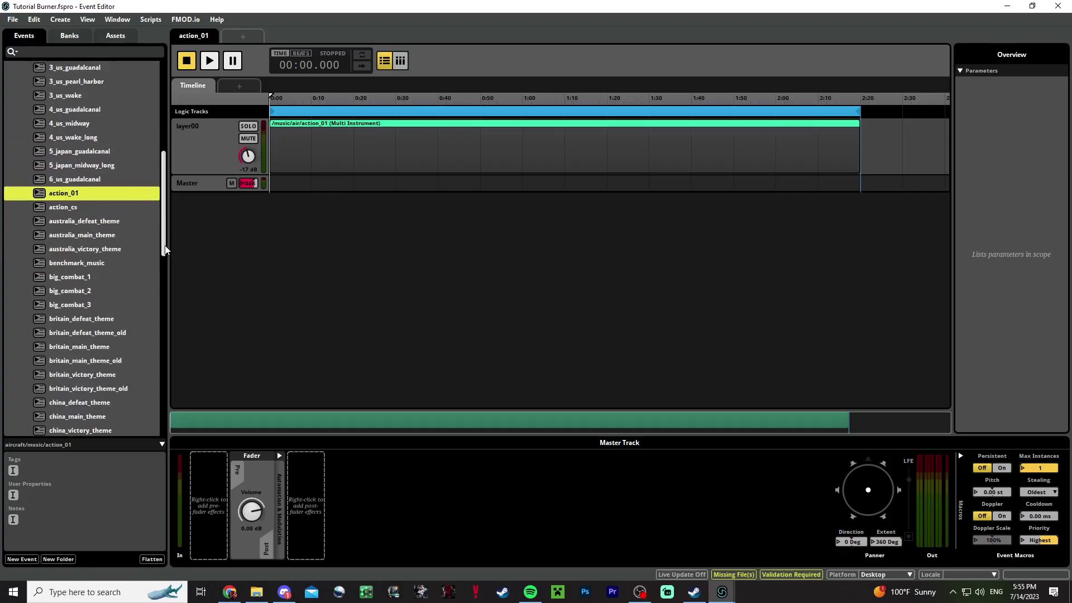
left_click_drag(165, 248, 180, 180)
left_click(23, 109)
left_click(78, 127)
left_click(77, 138)
left_click(23, 109)
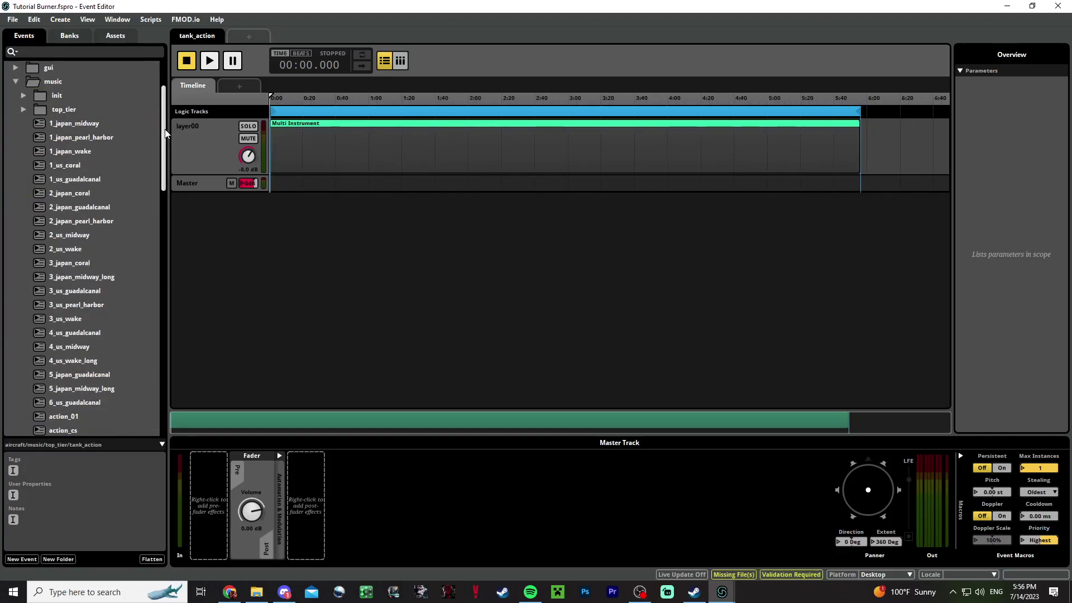
Click through the ussr main, victory and defeat themes, win, valkyries and loose events
left_click_drag(164, 139, 175, 364)
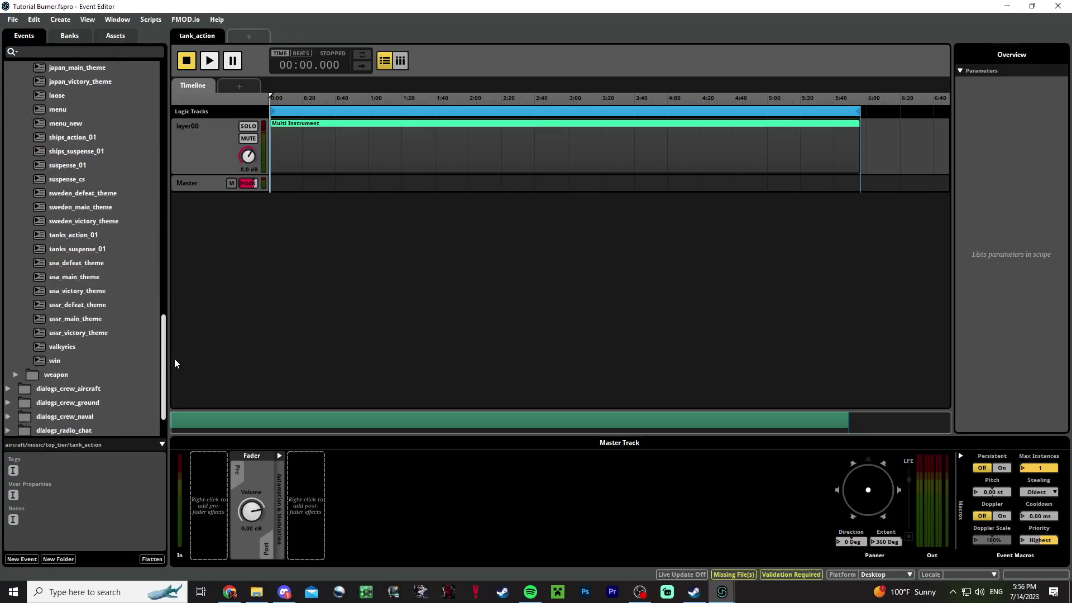
left_click(73, 320)
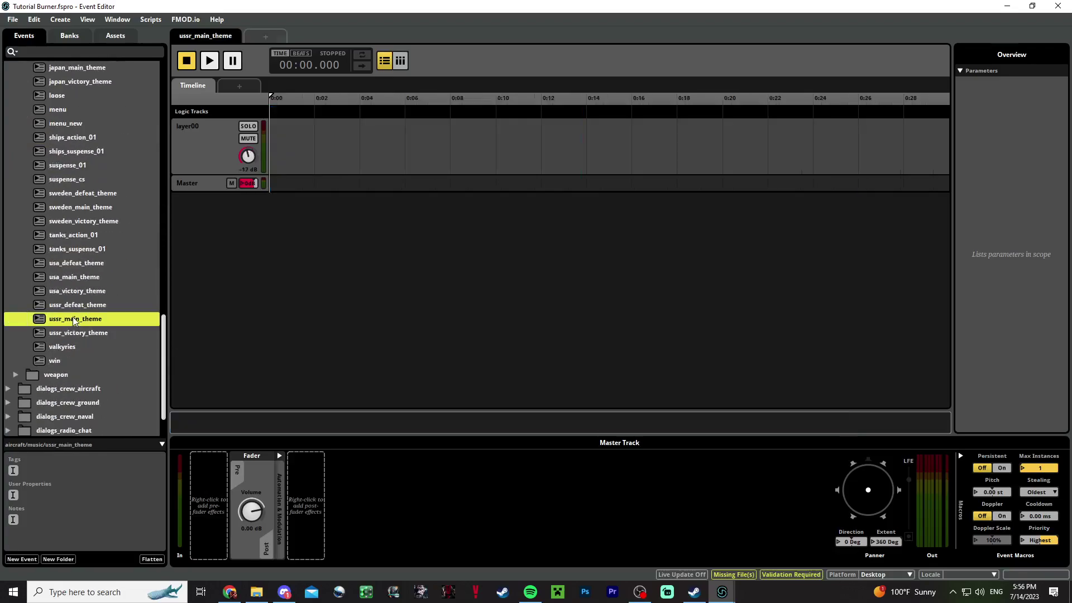
left_click(77, 330)
key("Up")
key("Up")
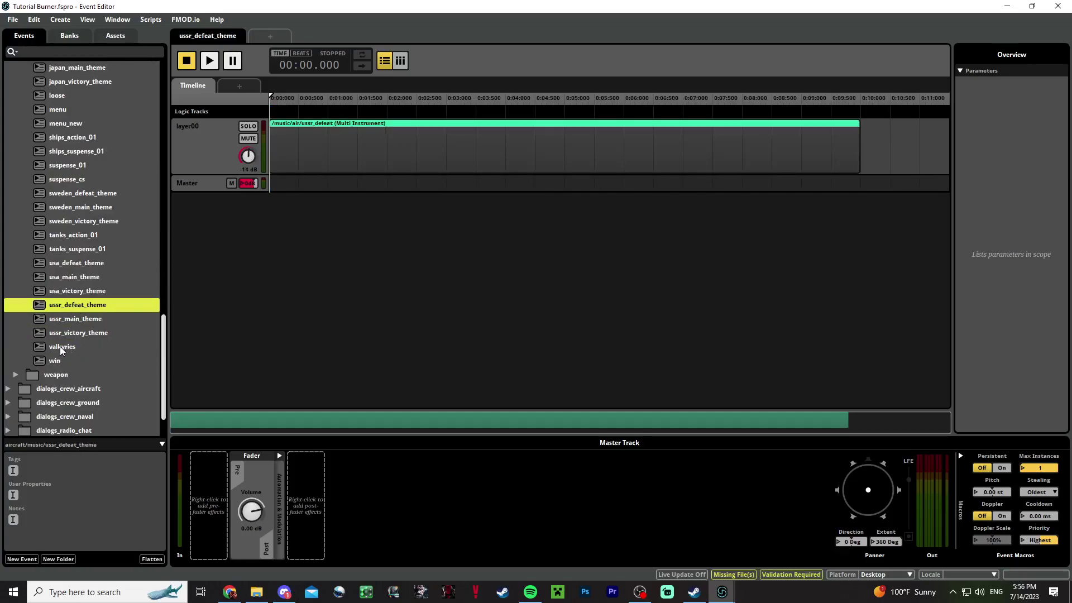
left_click(51, 360)
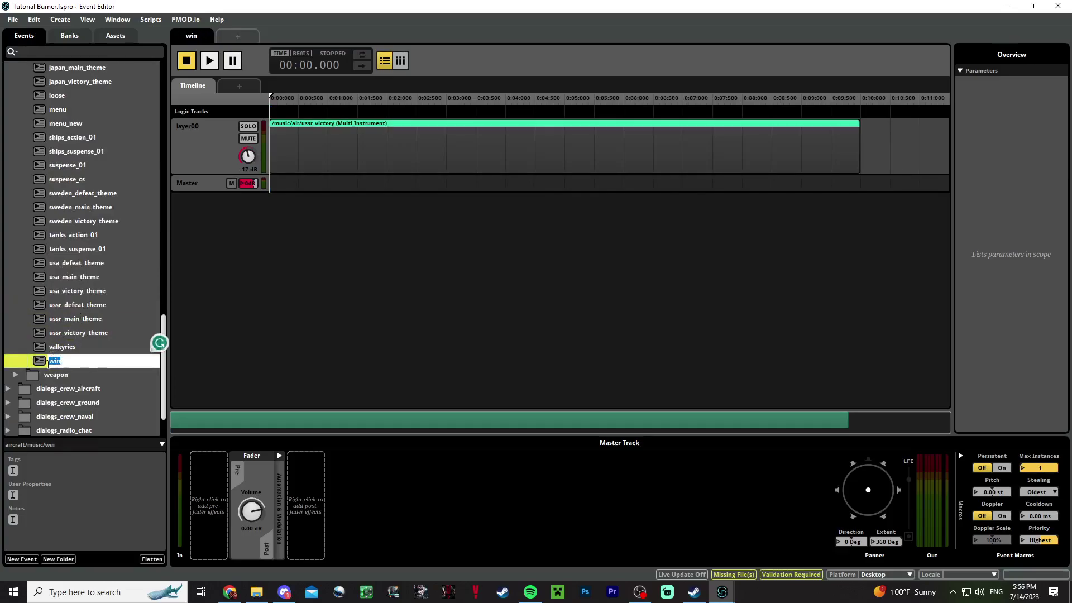
left_click(83, 349)
left_click(67, 99)
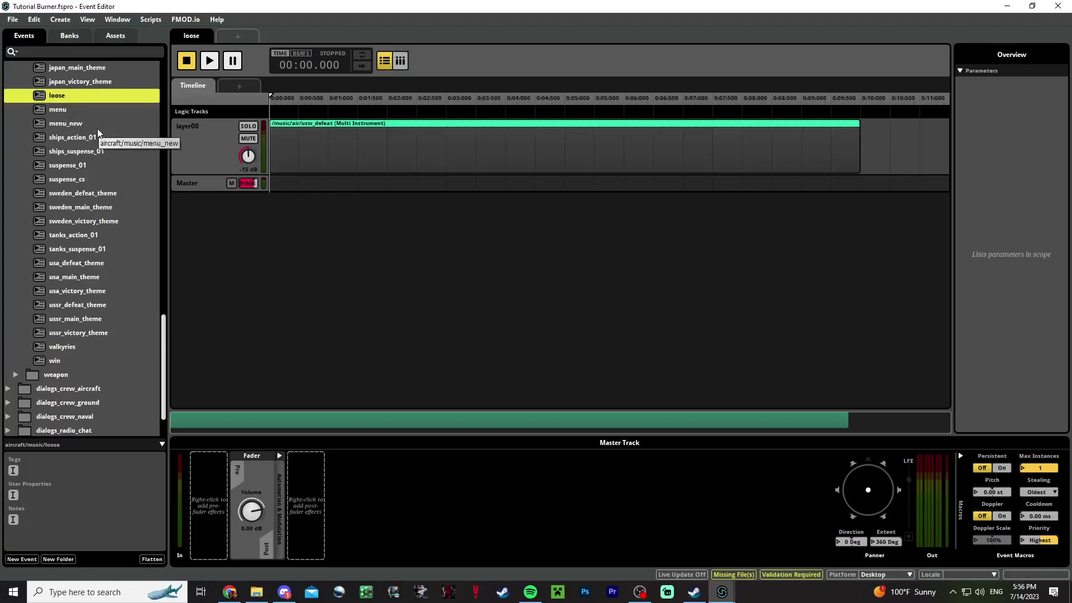
left_click(55, 362)
left_click(65, 334)
left_click(74, 306)
left_click(66, 333)
left_click(73, 306)
left_click(66, 334)
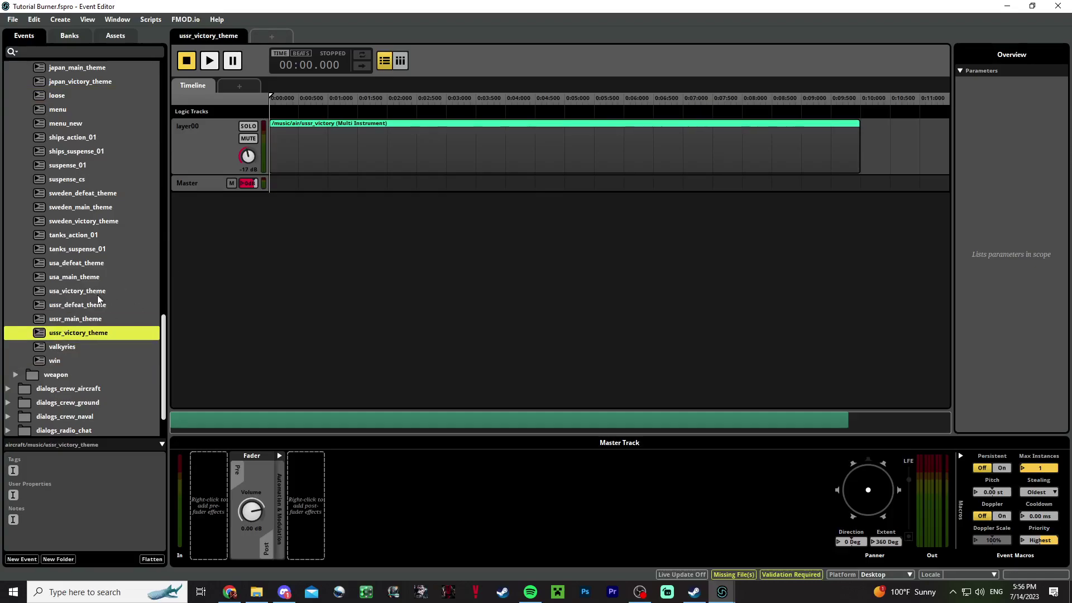
Open suspense_01 and tanks_suspense_01, finishing on tanks_action_01
left_click_drag(164, 336, 160, 297)
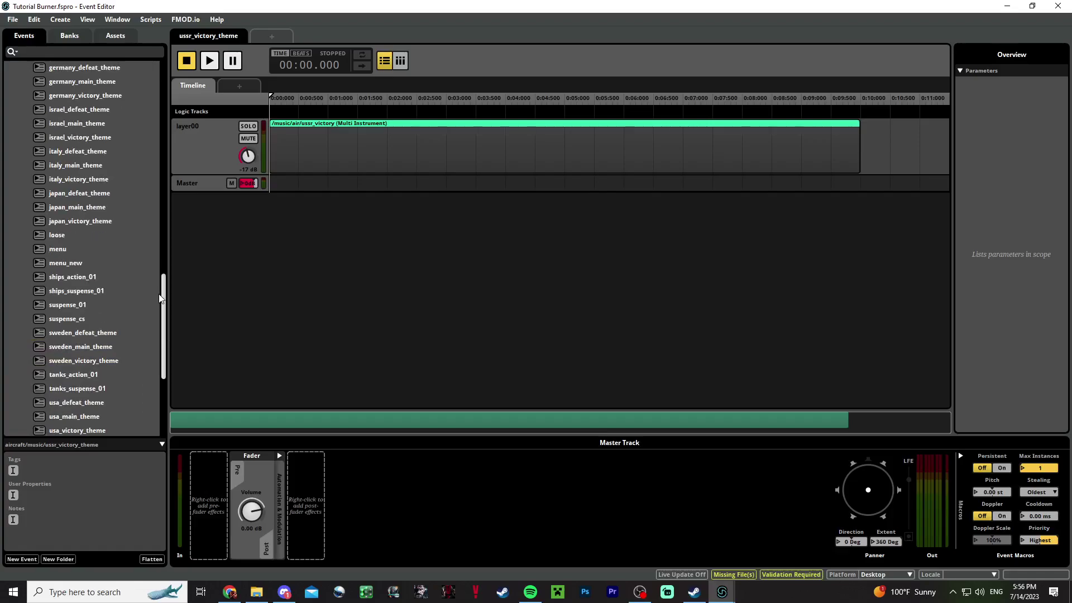
left_click_drag(159, 298, 160, 321)
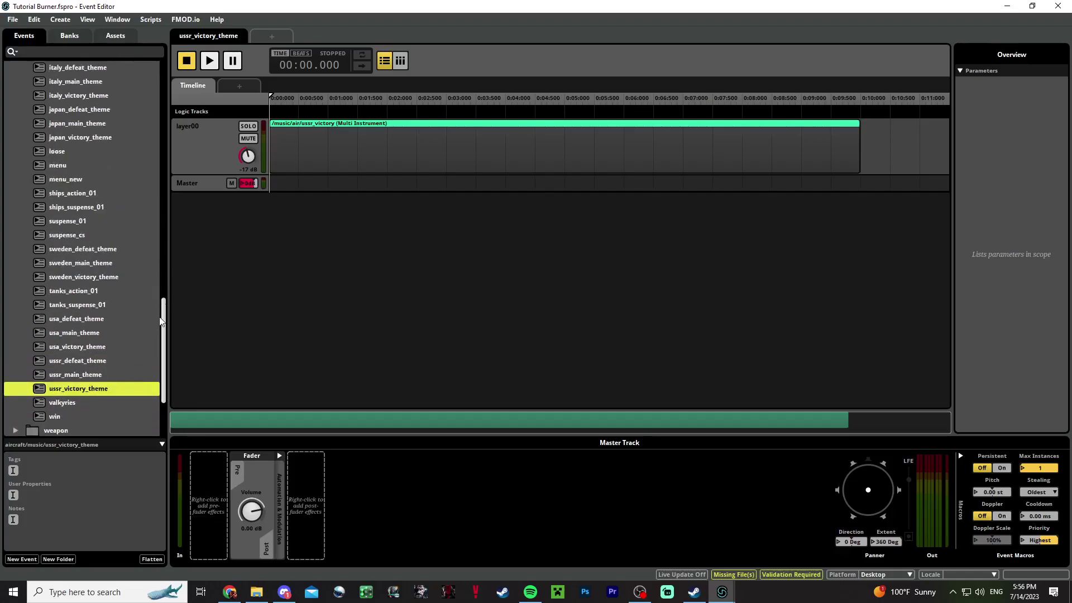
left_click(62, 221)
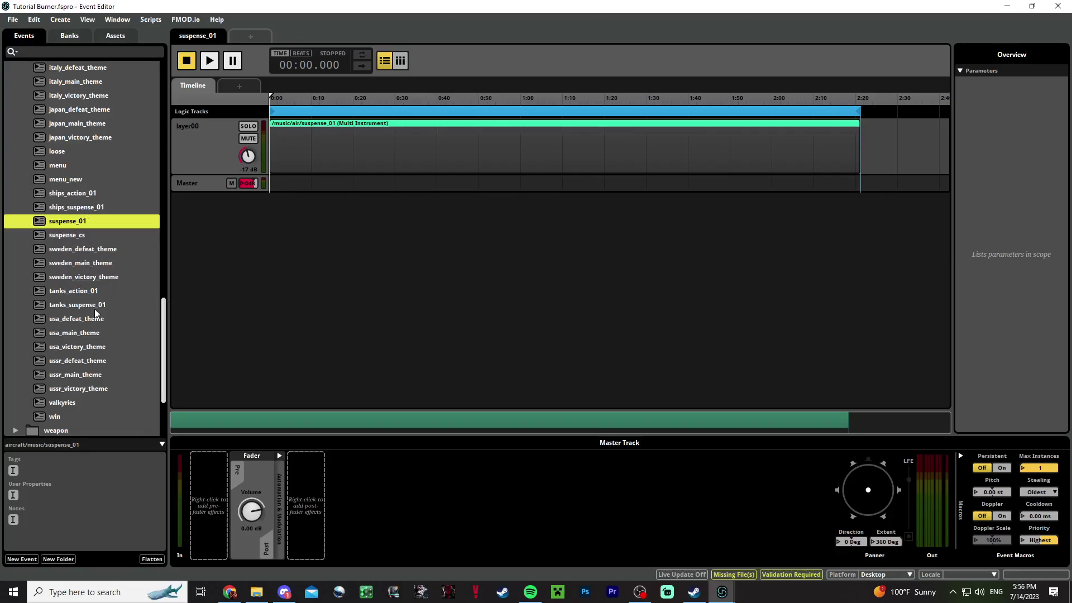
left_click(84, 292)
left_click(79, 309)
left_click(77, 293)
Open the MGS V Soundtrack folder and raise the menu_new layer's volume
left_click(257, 593)
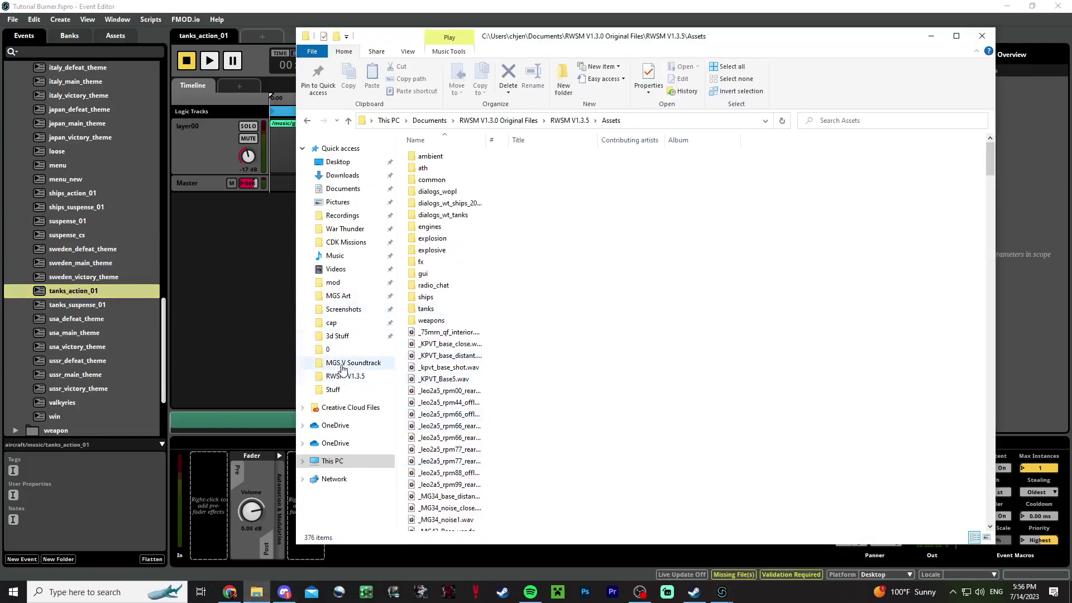
left_click(340, 364)
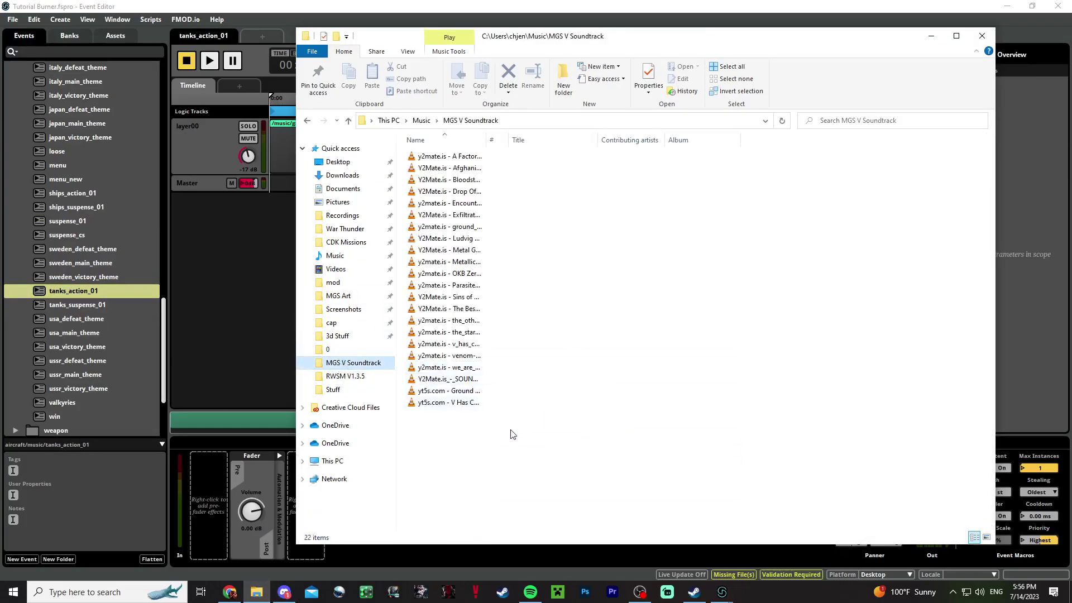
left_click(61, 179)
left_click_drag(244, 162, 244, 147)
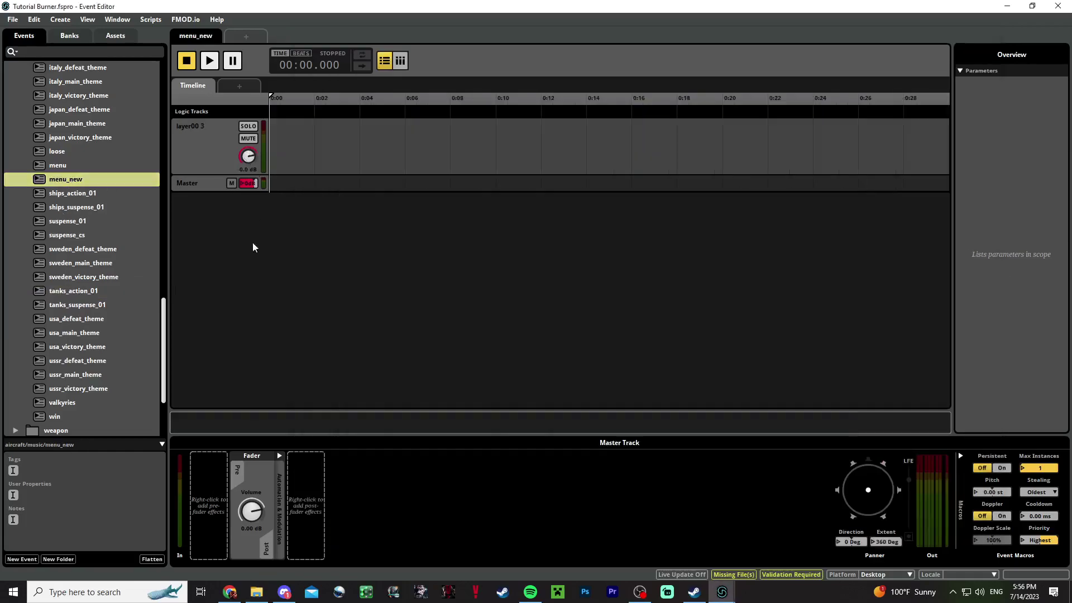
left_click(249, 593)
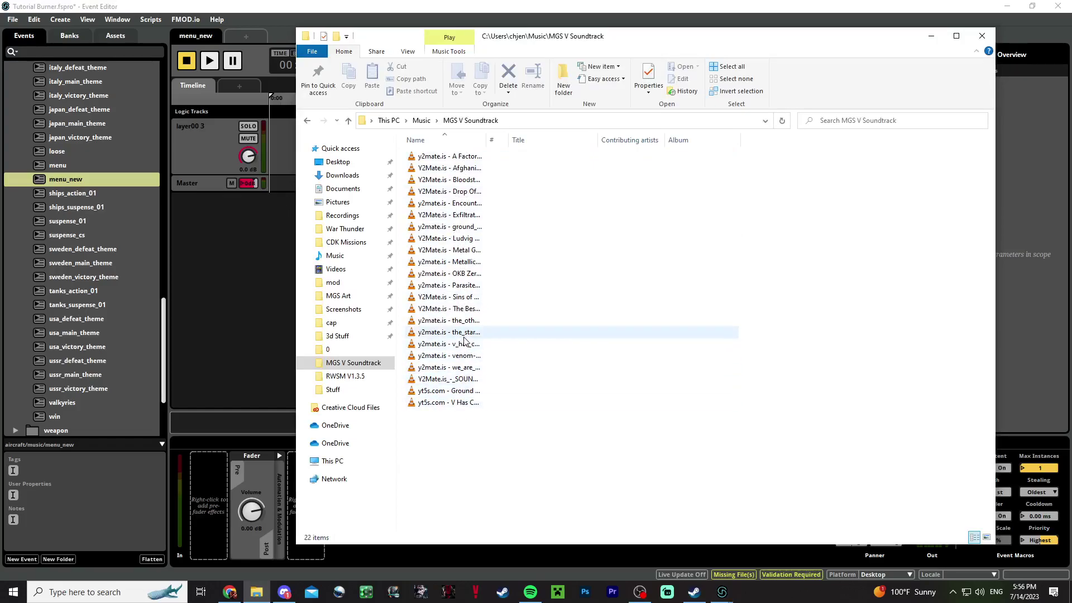
Switch the folder to List view and drop the_start_of_a_journey mp3 onto layer00 3
right_click(459, 271)
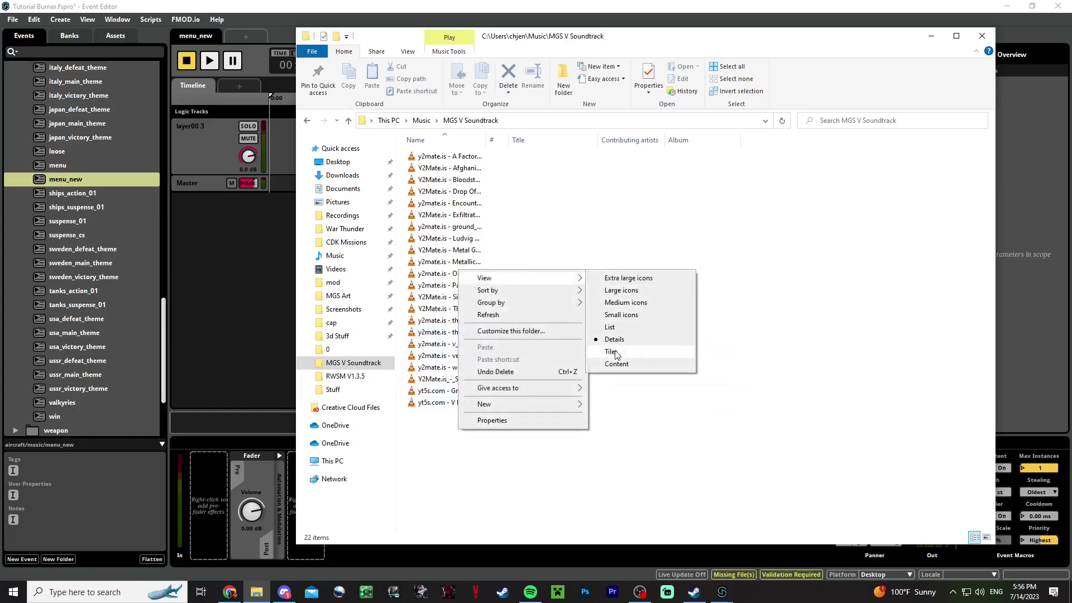
left_click(614, 328)
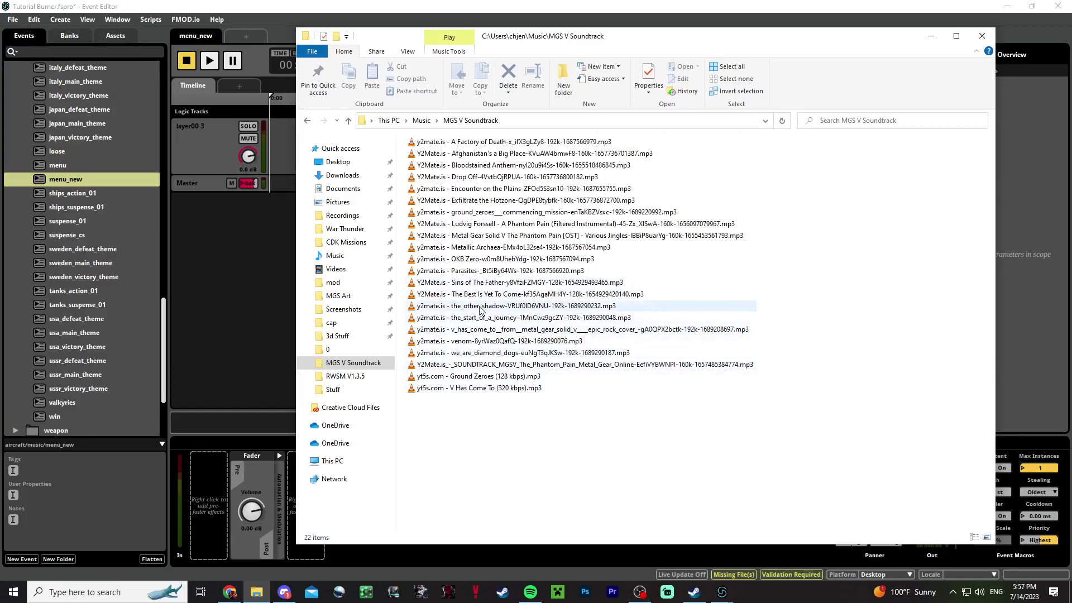
left_click_drag(478, 317, 275, 152)
Briefly preview the menu_new music, then stop it
left_click(209, 60)
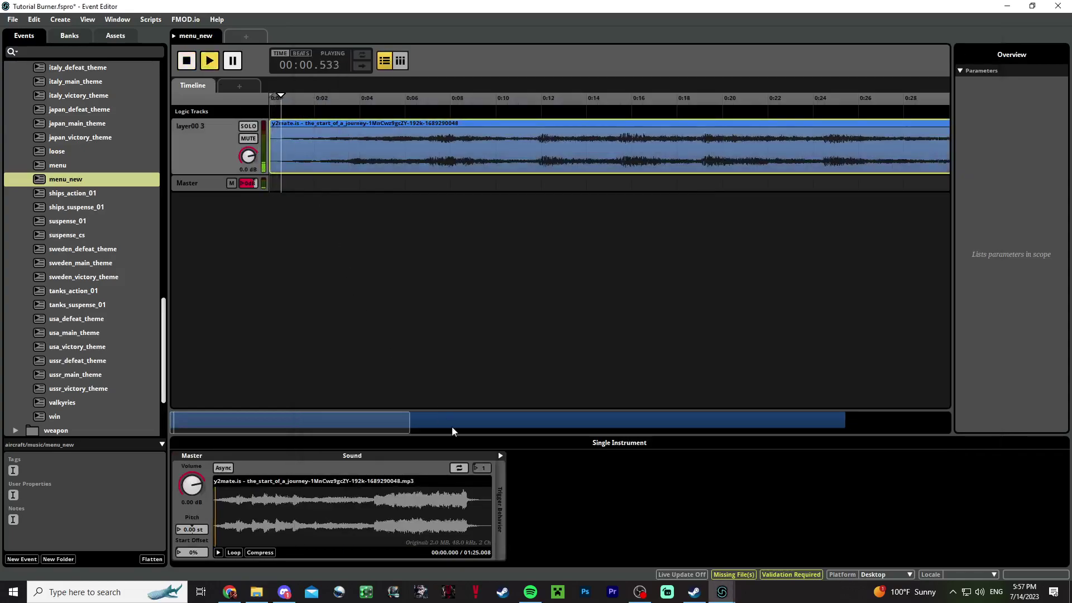
left_click_drag(408, 435, 775, 435)
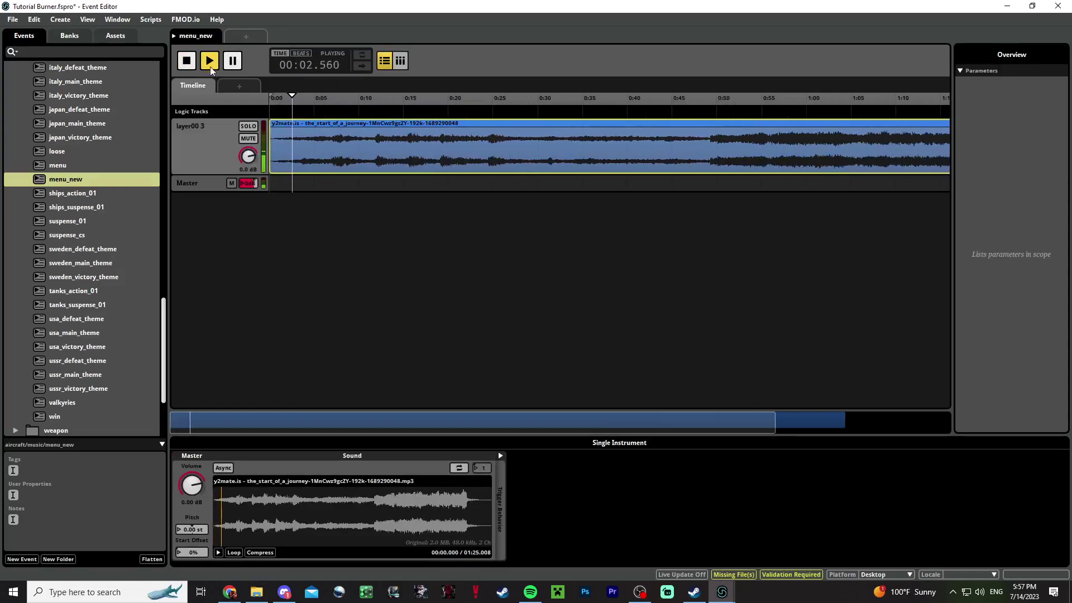
key("space")
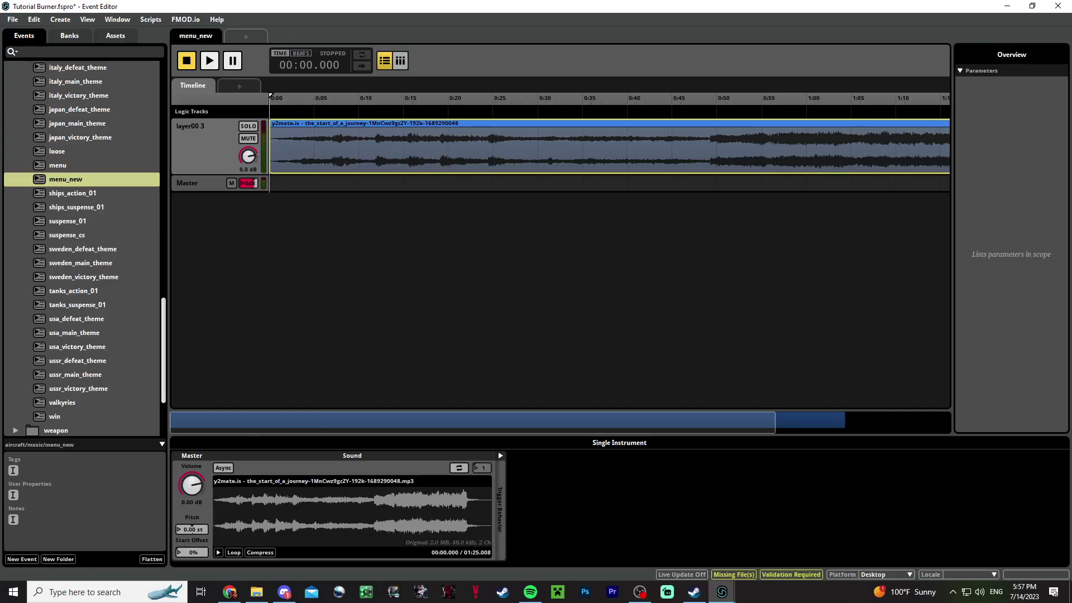
left_click_drag(195, 507, 195, 525)
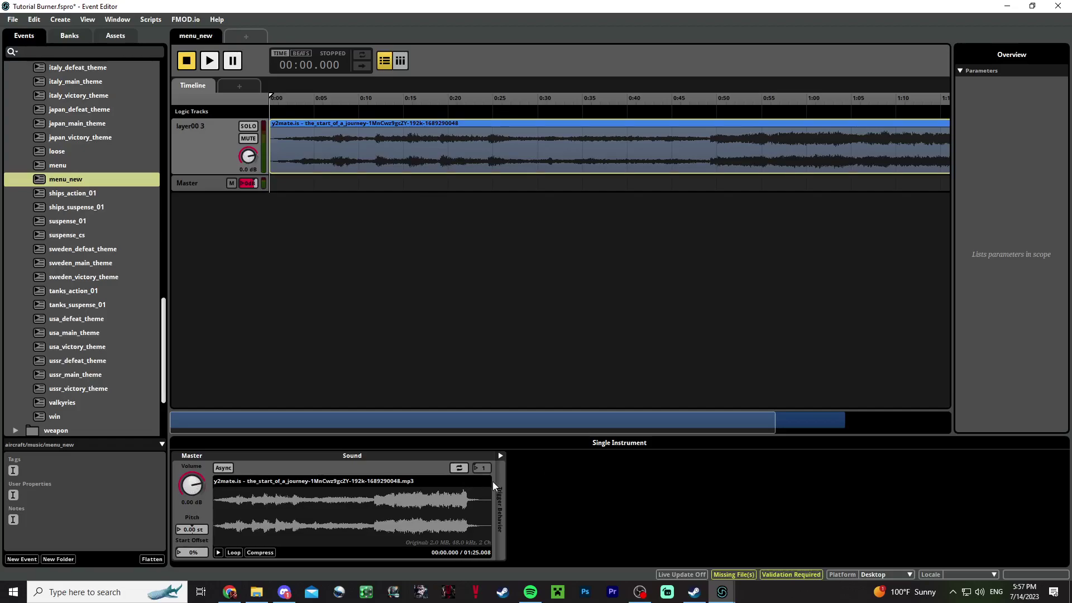
left_click(500, 477)
left_click(502, 489)
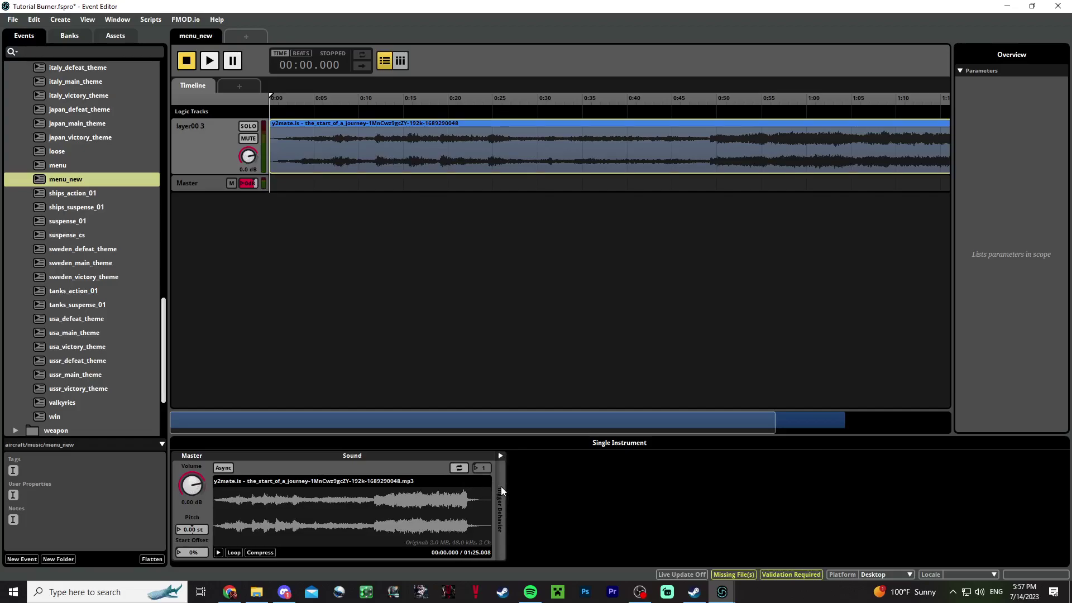
Replay menu_new with the whole clip in view, skipping to 0:28, 0:40 and 0:50, then stop
left_click(210, 62)
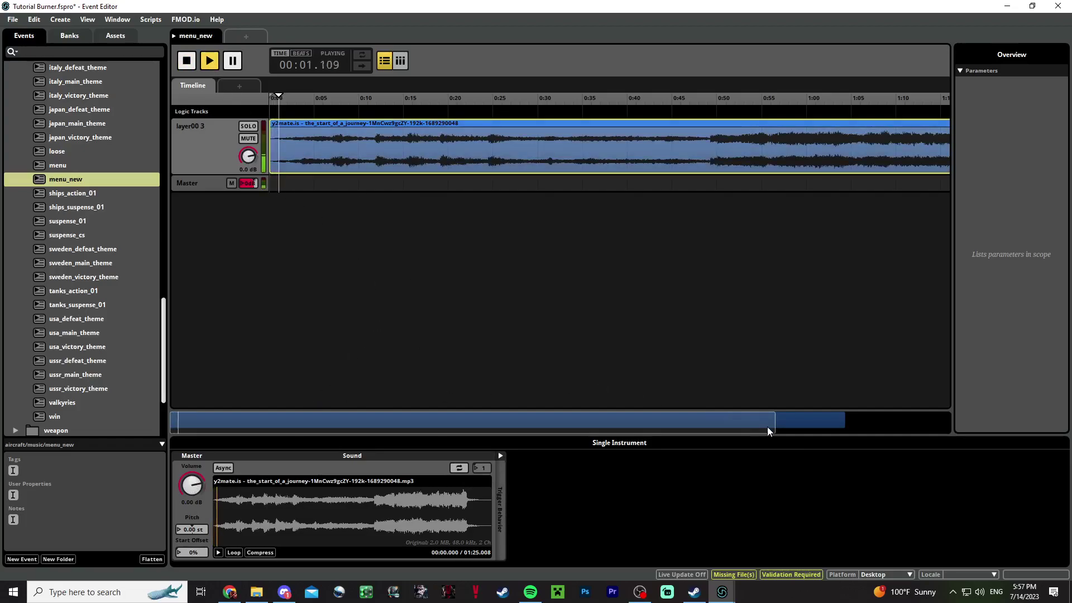
left_click_drag(776, 430, 909, 431)
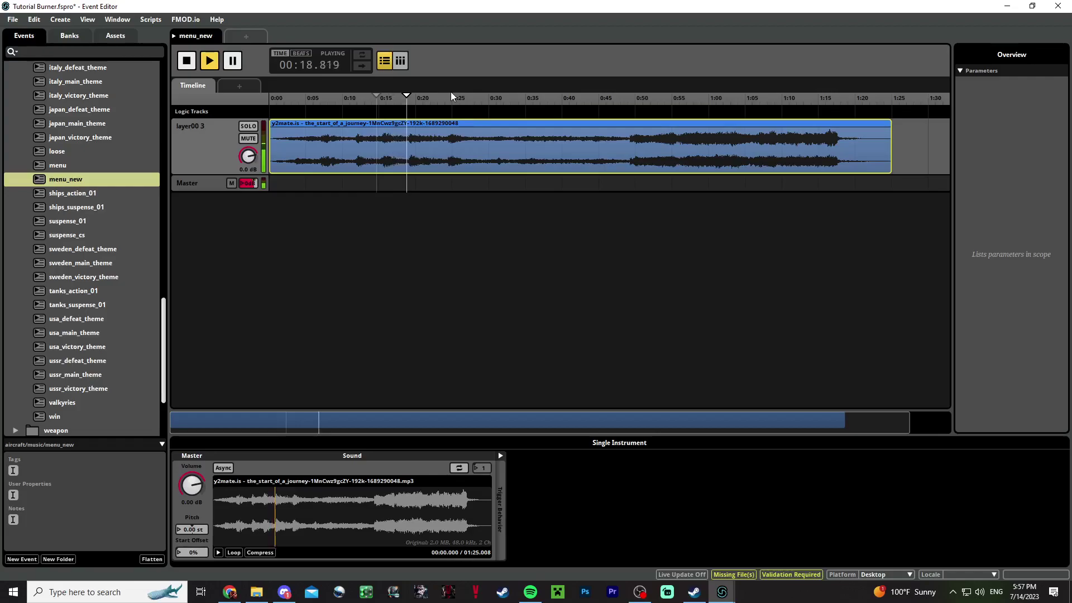
left_click(480, 97)
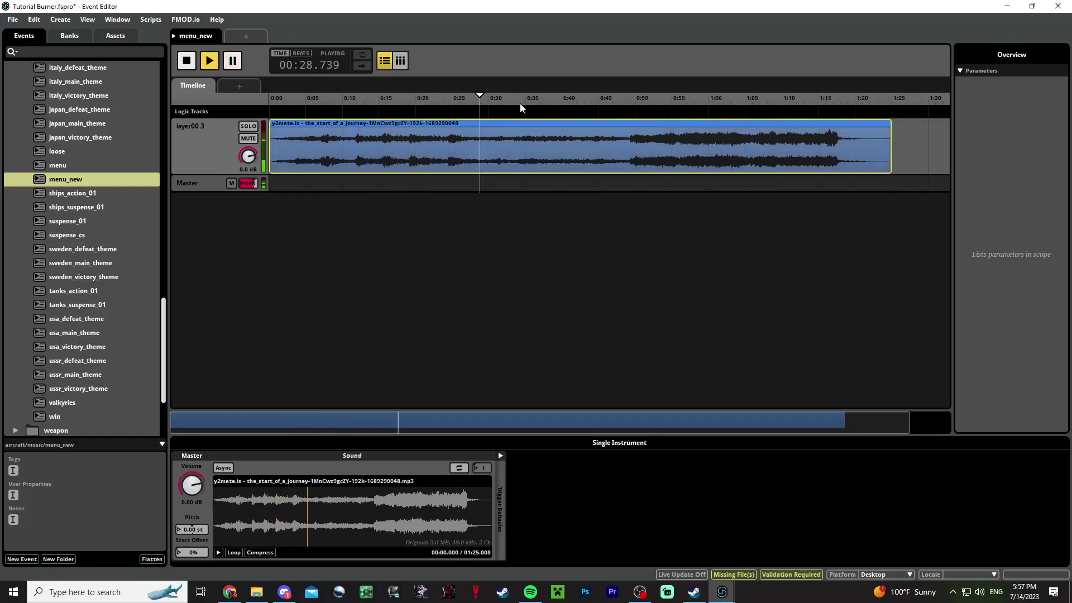
left_click(568, 97)
left_click(628, 99)
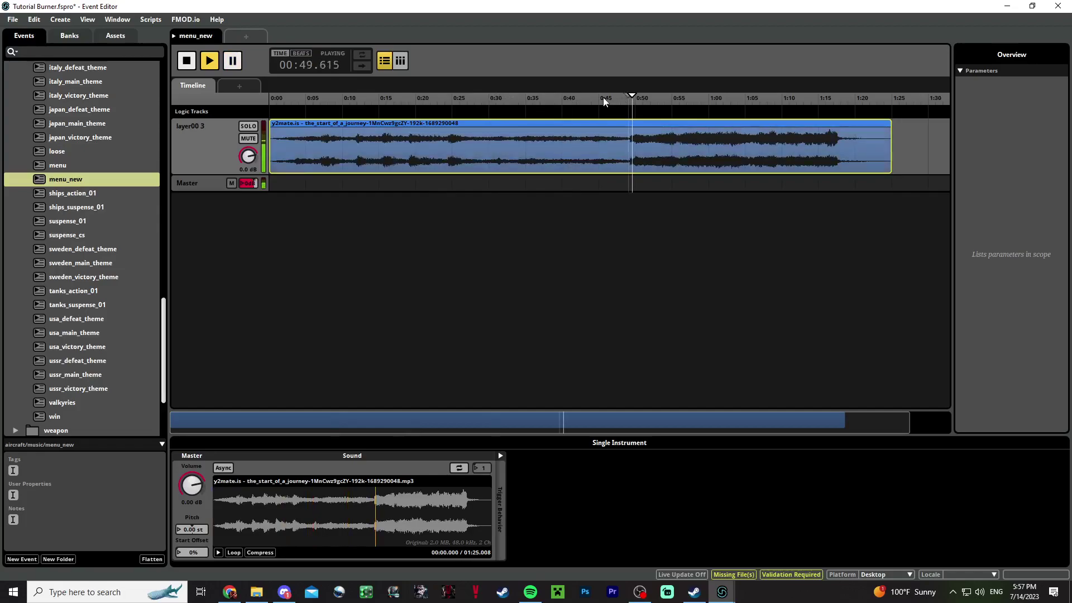
left_click(187, 60)
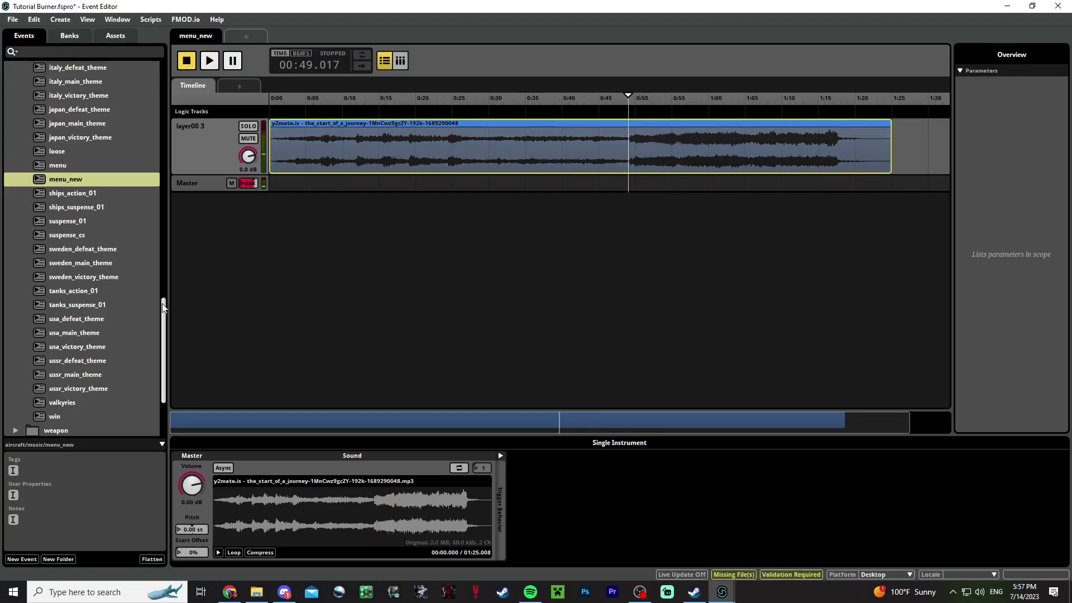
left_click_drag(164, 335, 187, 324)
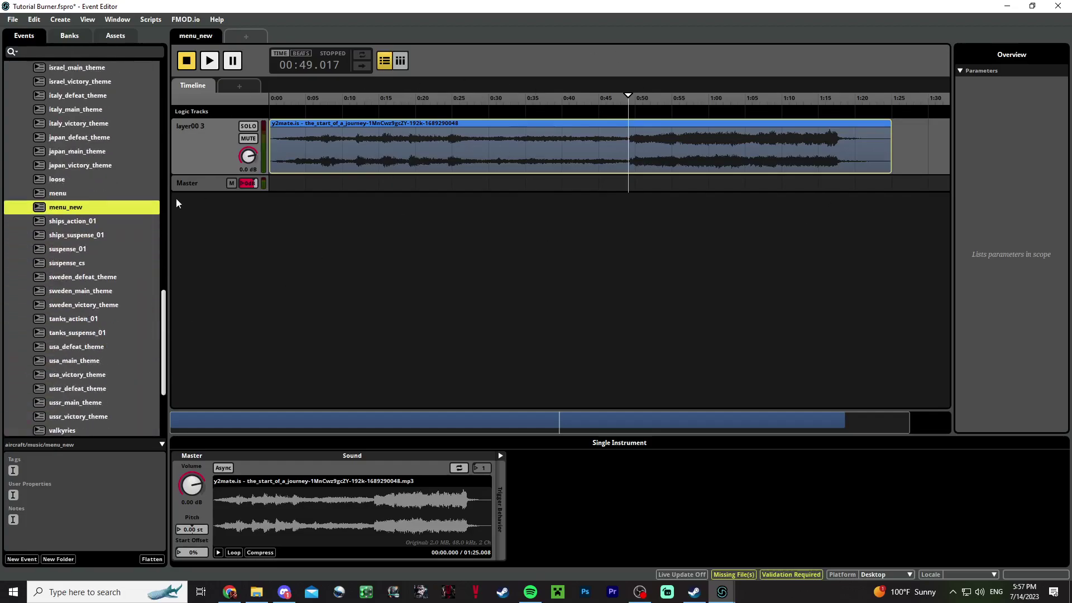
Open suspense_01, show its multi-instrument playlist, and bring up the MGS V Soundtrack folder
left_click(71, 254)
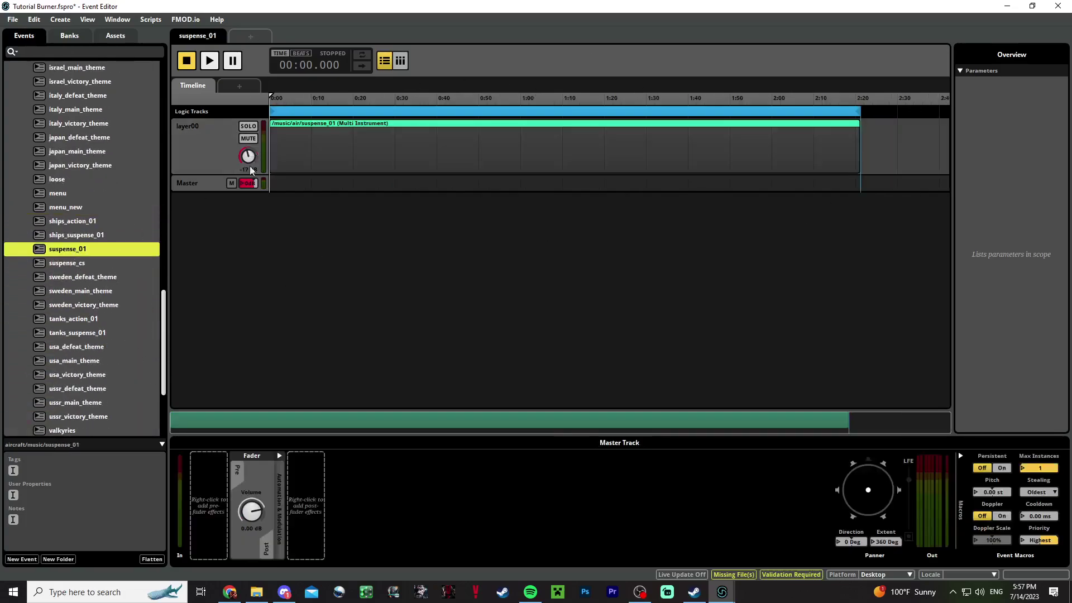
left_click(336, 162)
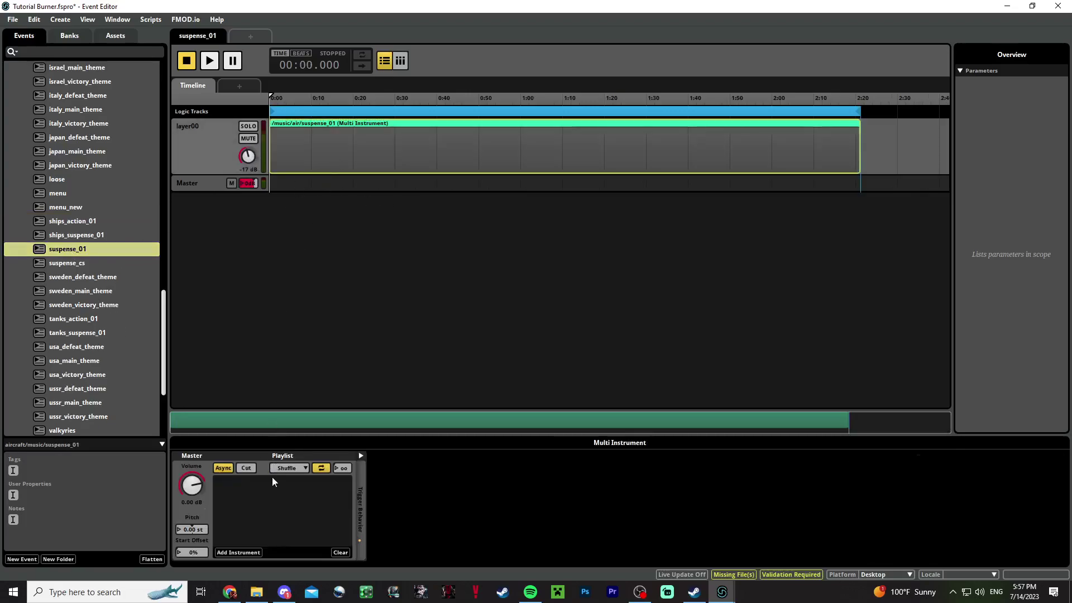
left_click(256, 592)
Drag the Parasites mp3 from the MGS V Soundtrack folder into suspense_01's multi-instrument playlist
left_click(257, 592)
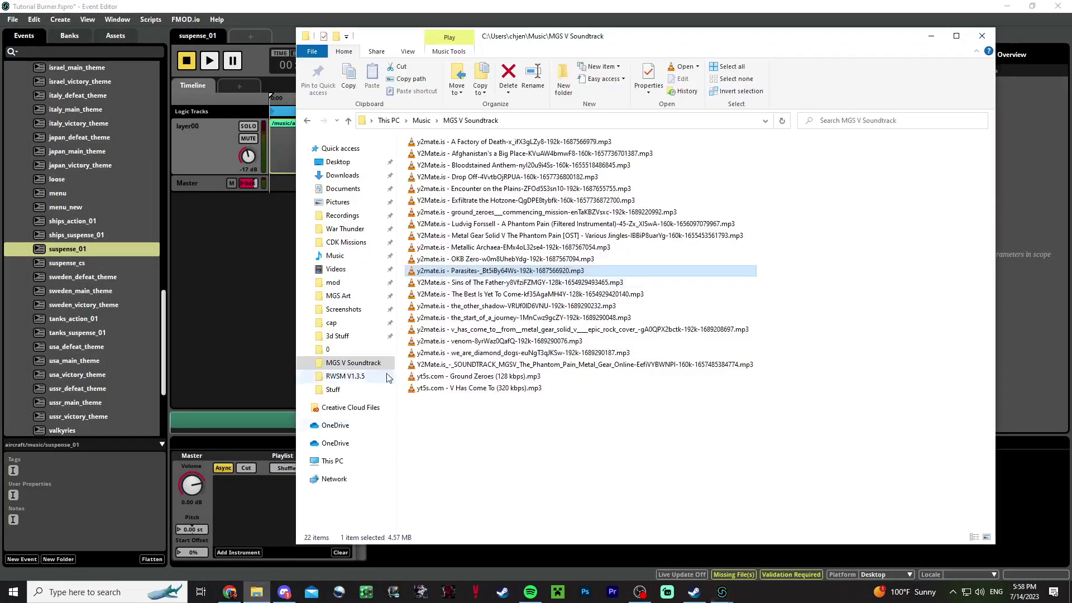
left_click_drag(419, 33, 676, 32)
left_click_drag(714, 271, 262, 517)
left_click(353, 148)
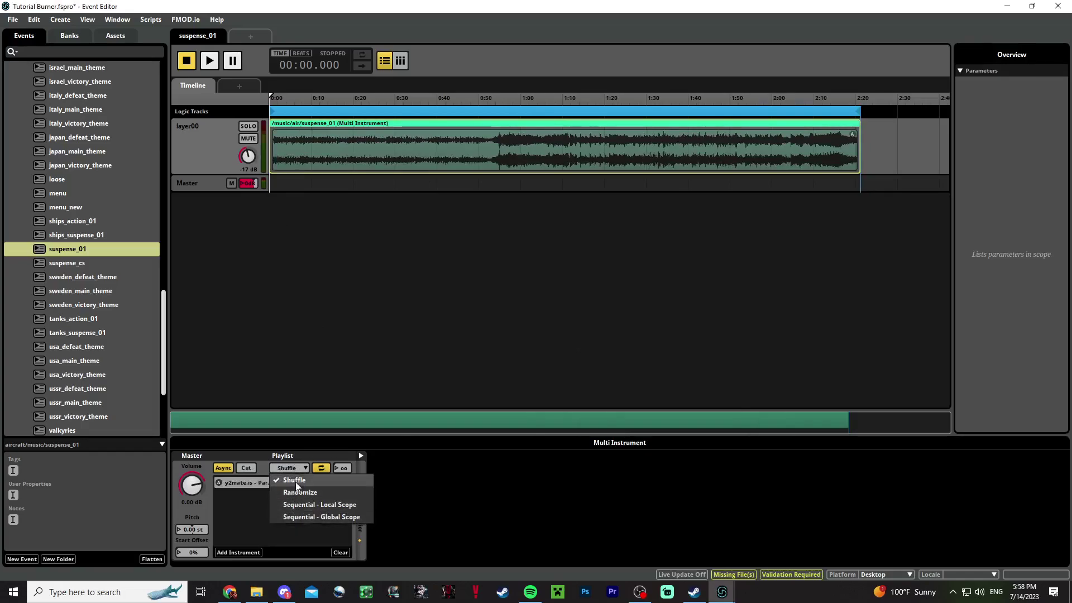
Keep Shuffle, set layer00 to 0 dB, resize the clip to full length, and loop to 3:20
left_click(252, 505)
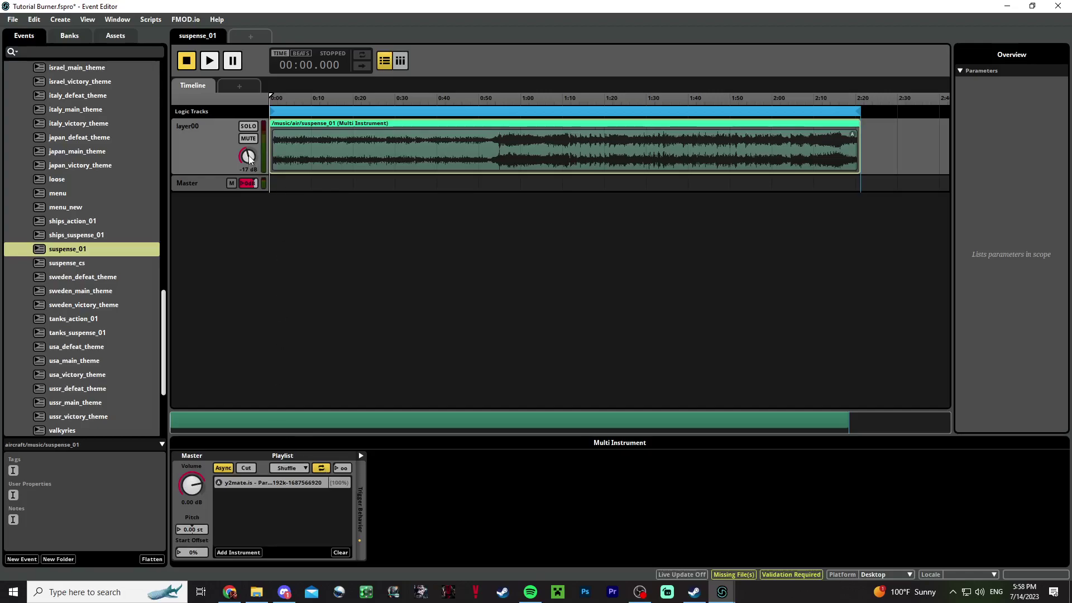
left_click_drag(250, 158, 251, 146)
right_click(328, 137)
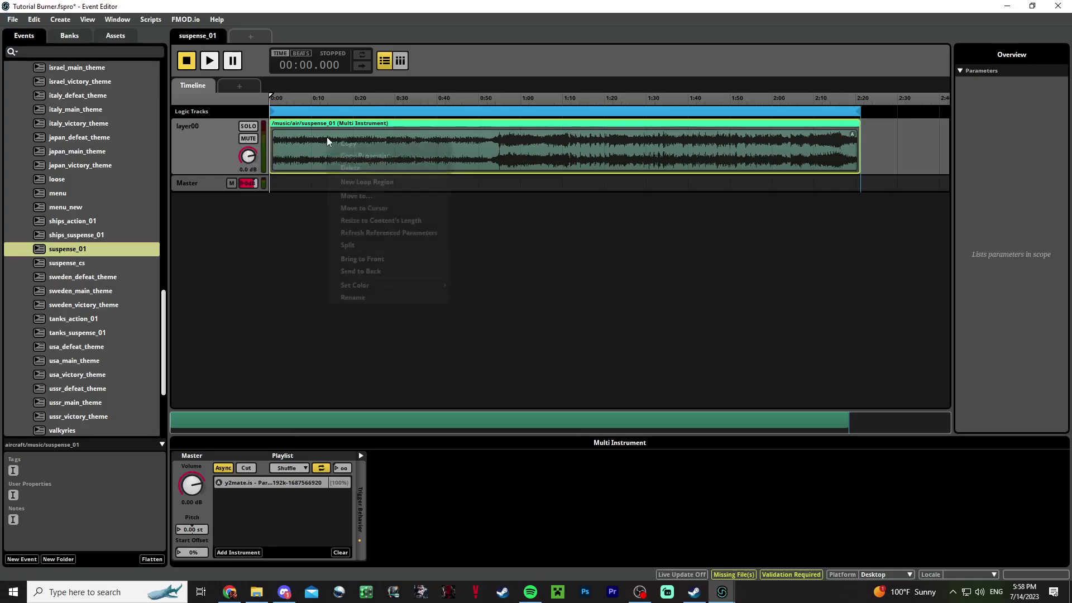
left_click(360, 221)
left_click_drag(722, 431, 949, 431)
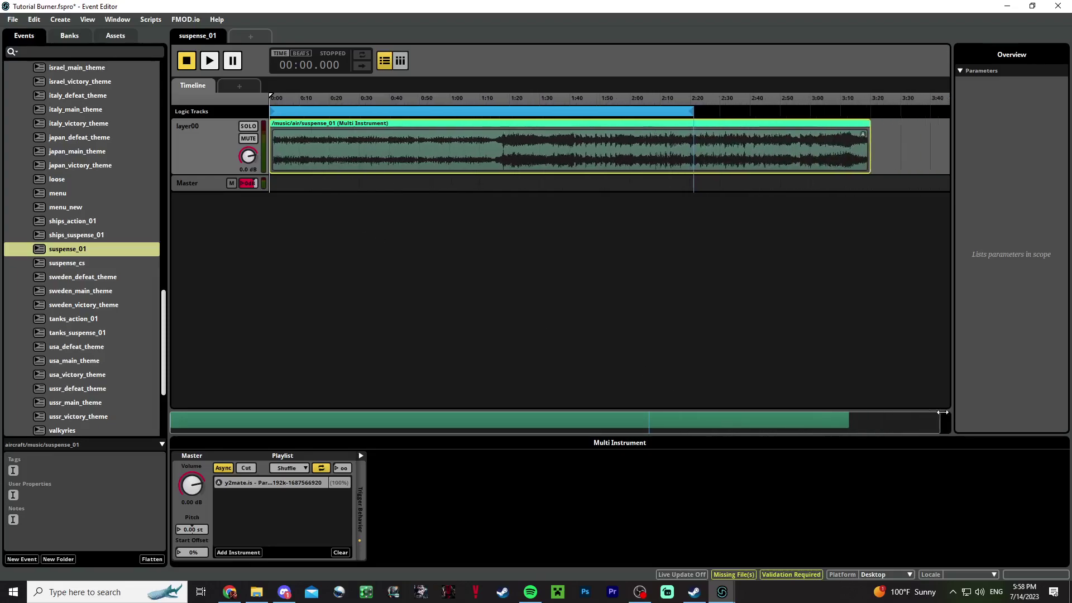
left_click_drag(686, 110, 858, 113)
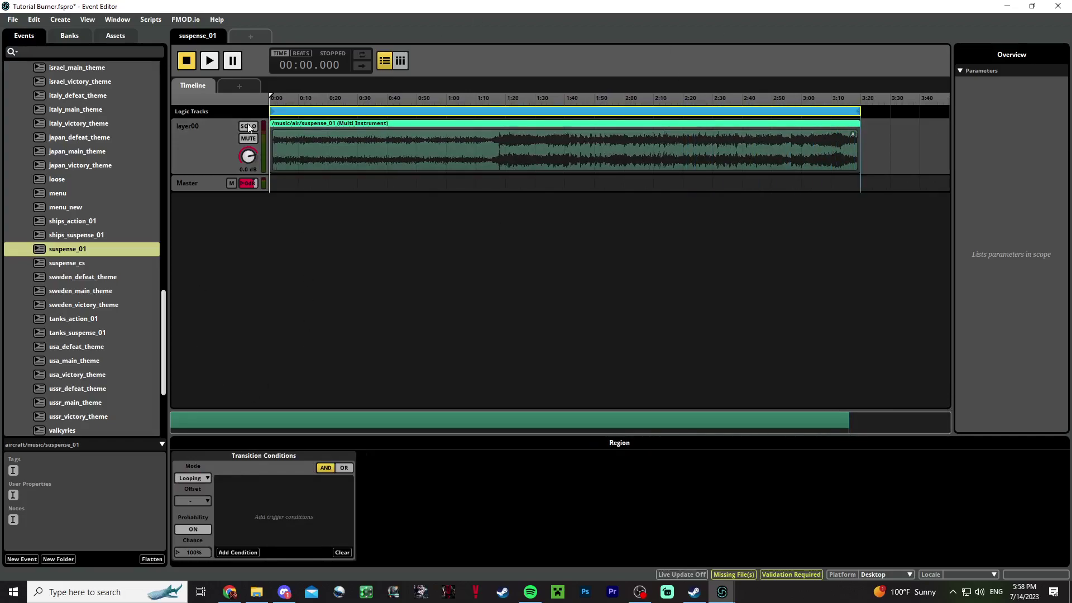
Play suspense_01, skipping through to about 1:14, 1:39, 1:57 and 2:15
left_click(213, 64)
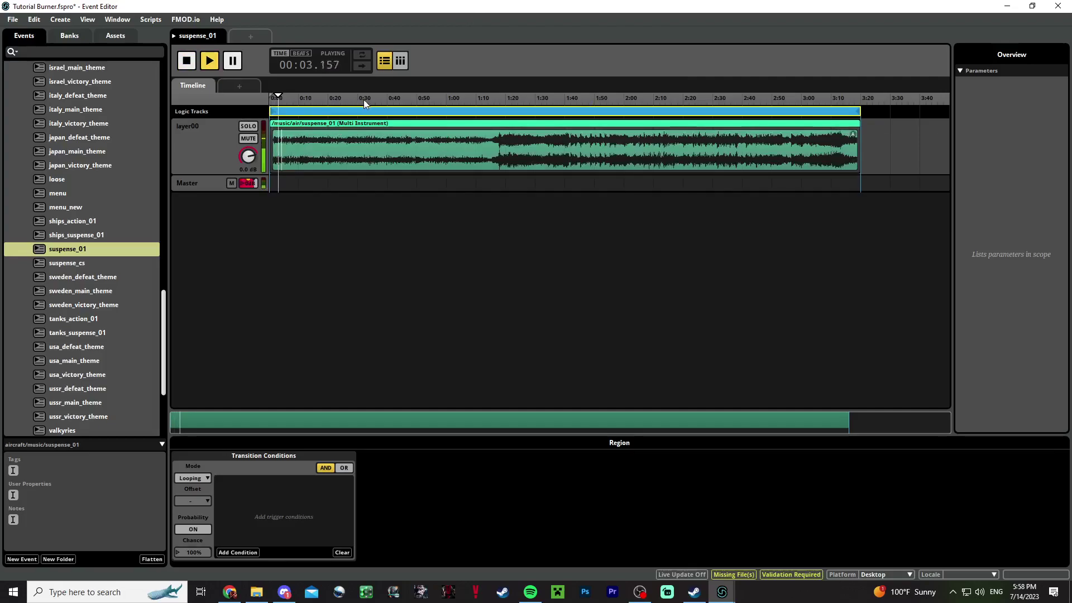
left_click(491, 99)
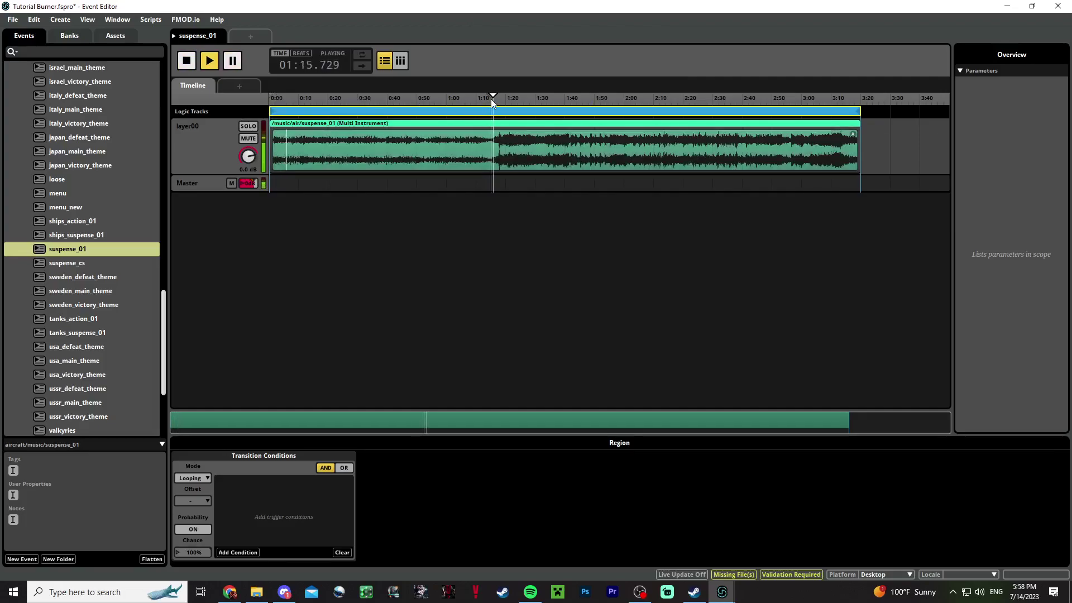
left_click(562, 99)
left_click(580, 98)
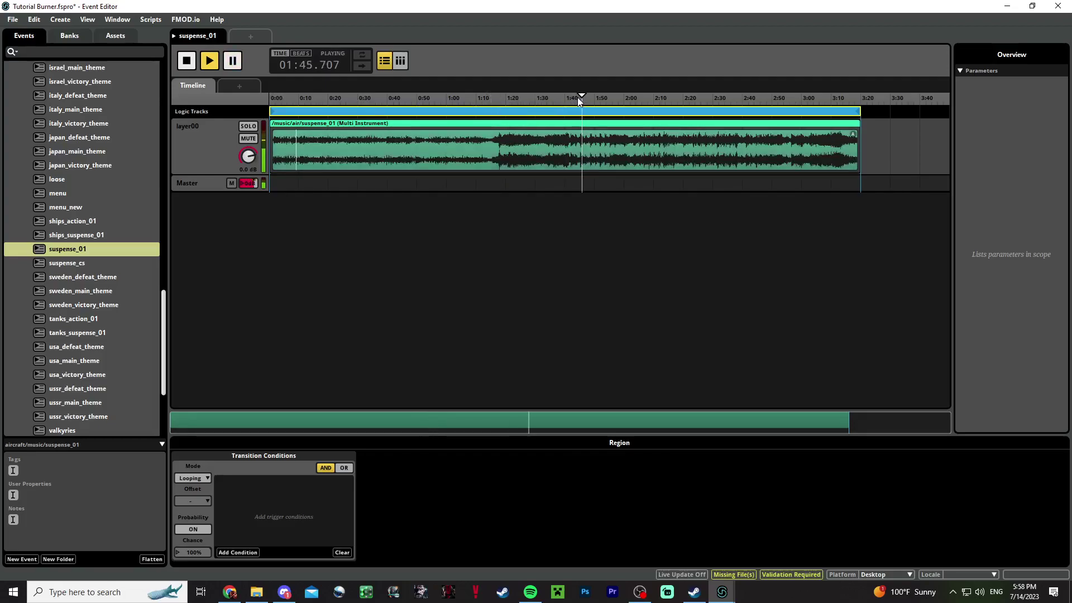
left_click(615, 97)
left_click(672, 97)
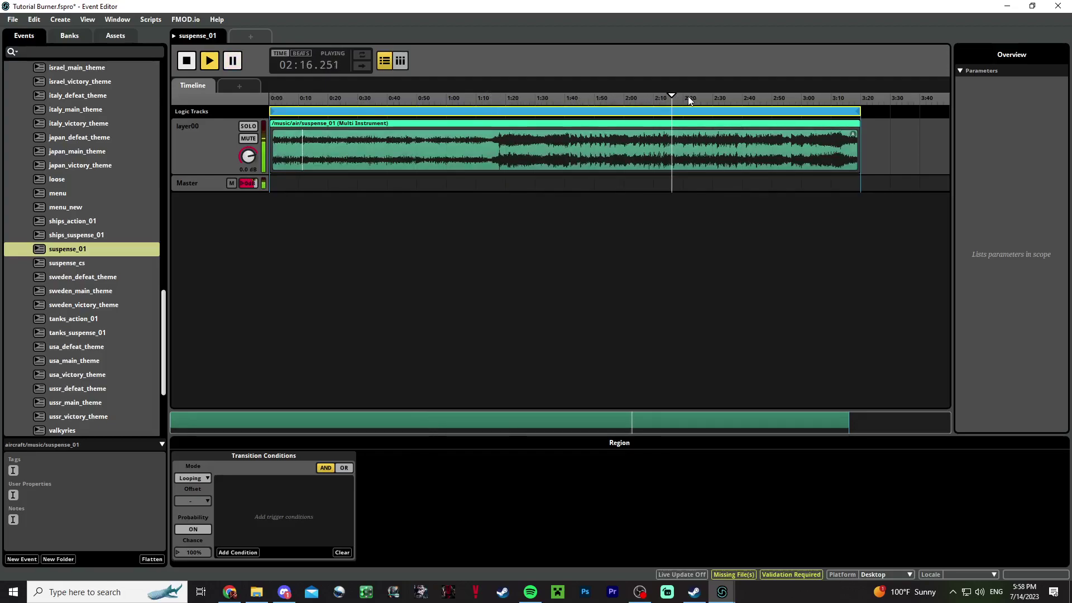
Jump back to 0:38, show the playlist sound file's waveform, and stop playback
left_click(763, 146)
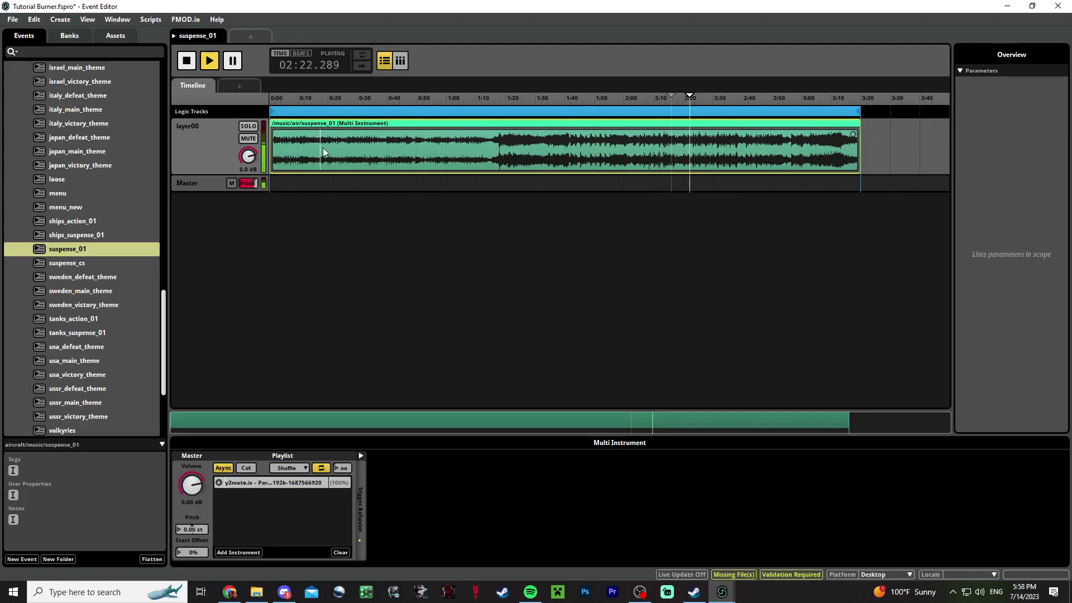
left_click(383, 98)
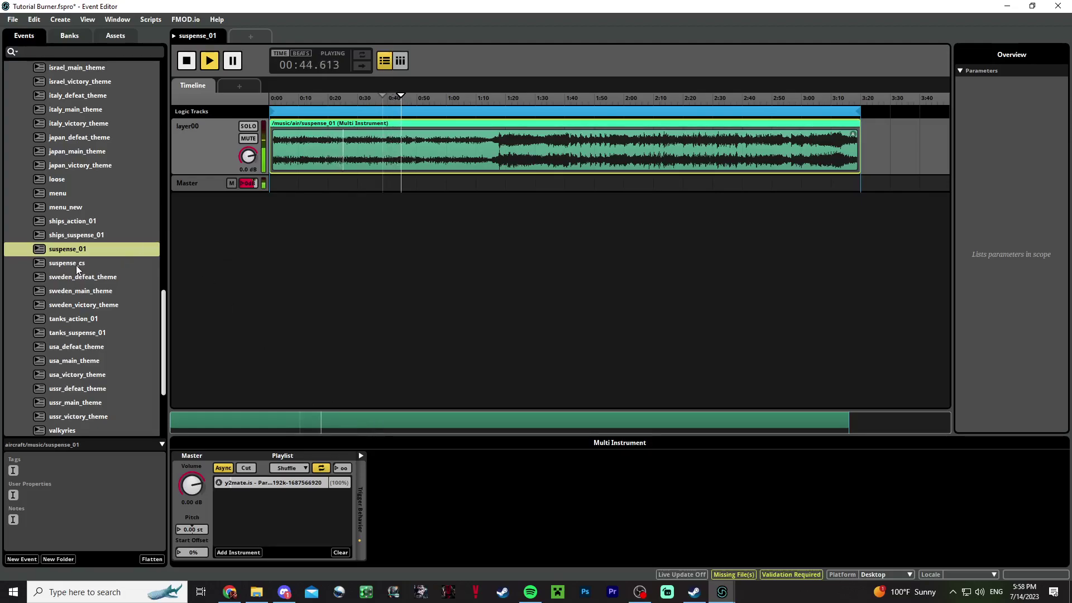
left_click(258, 481)
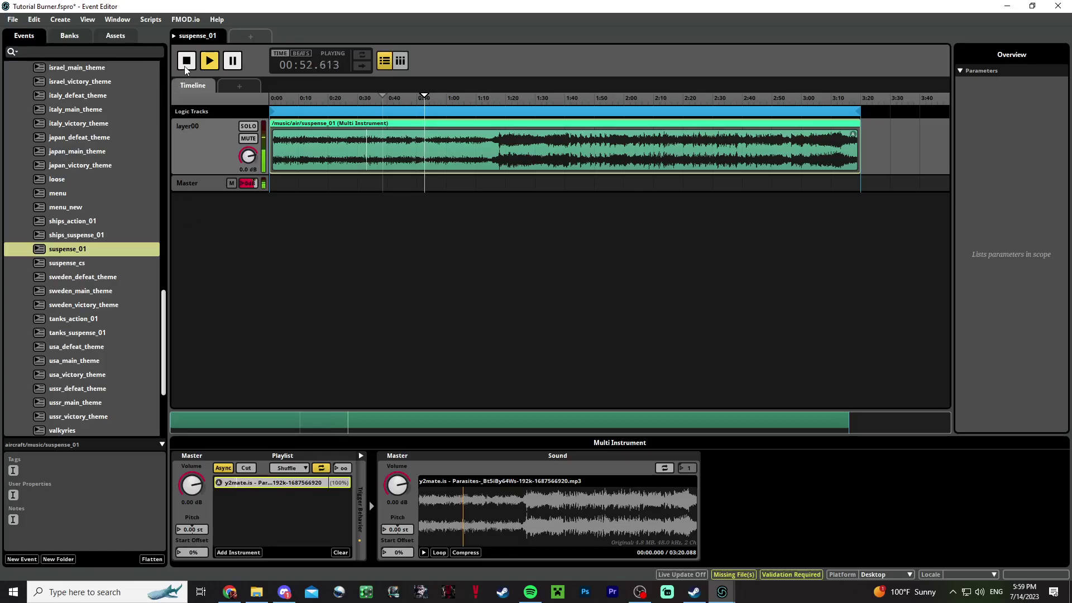
scroll(160, 304, "up", 2)
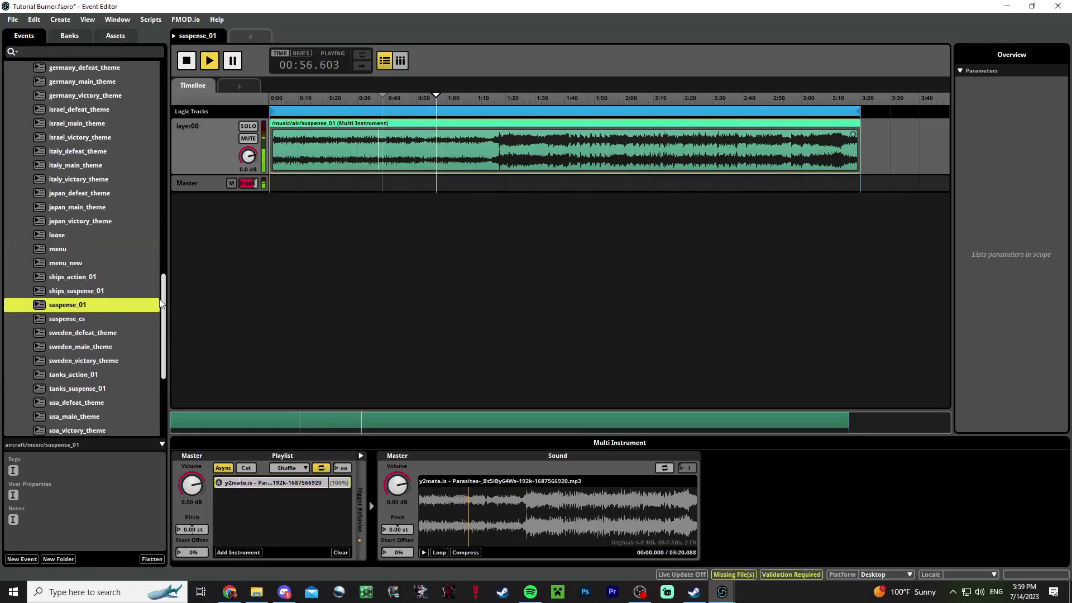
scroll(160, 304, "down", 2)
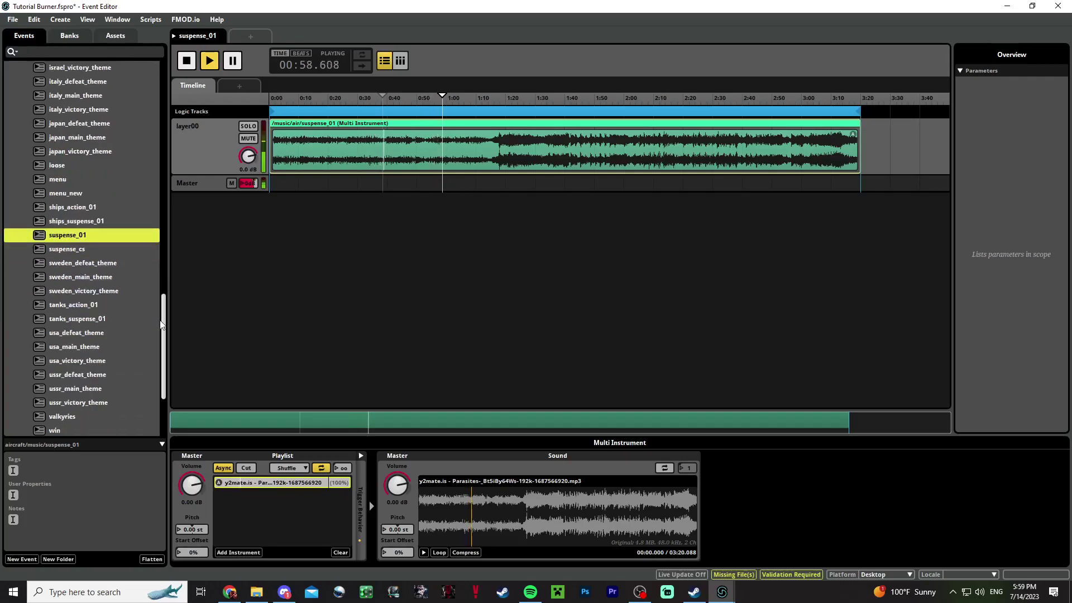
left_click(187, 62)
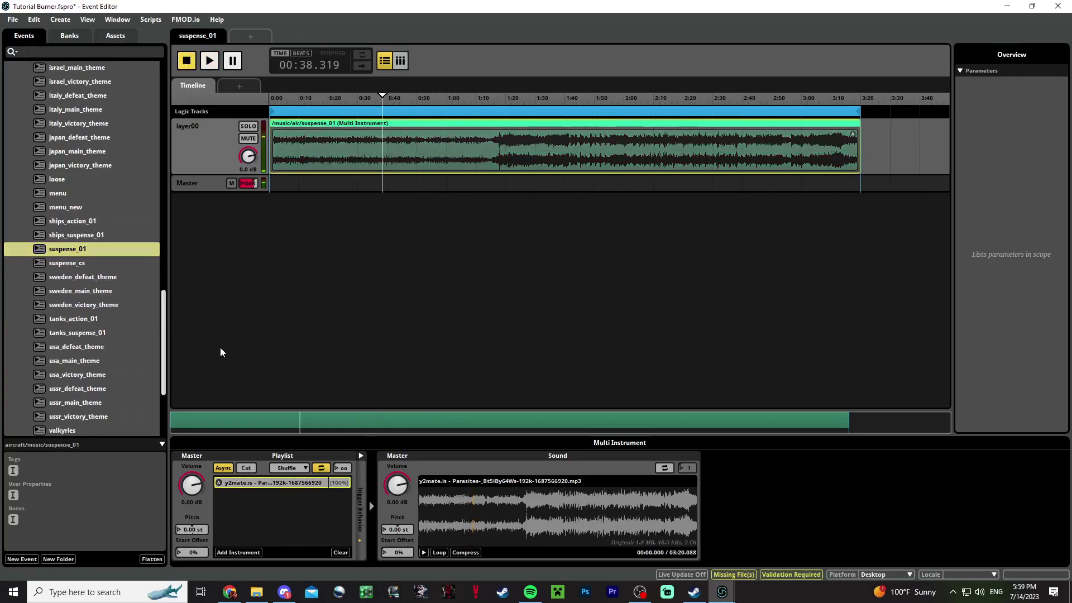
left_click(342, 237)
left_click(72, 318)
Resize the tanks_action_01 clip to its content length and trim its loop to end at 3:20
left_click(336, 143)
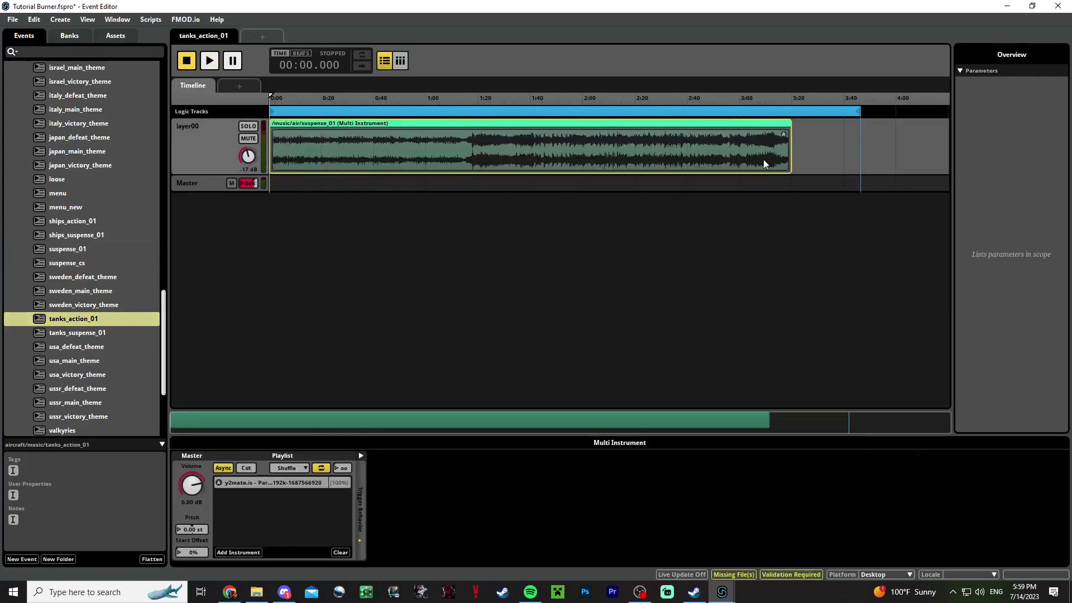
right_click(728, 152)
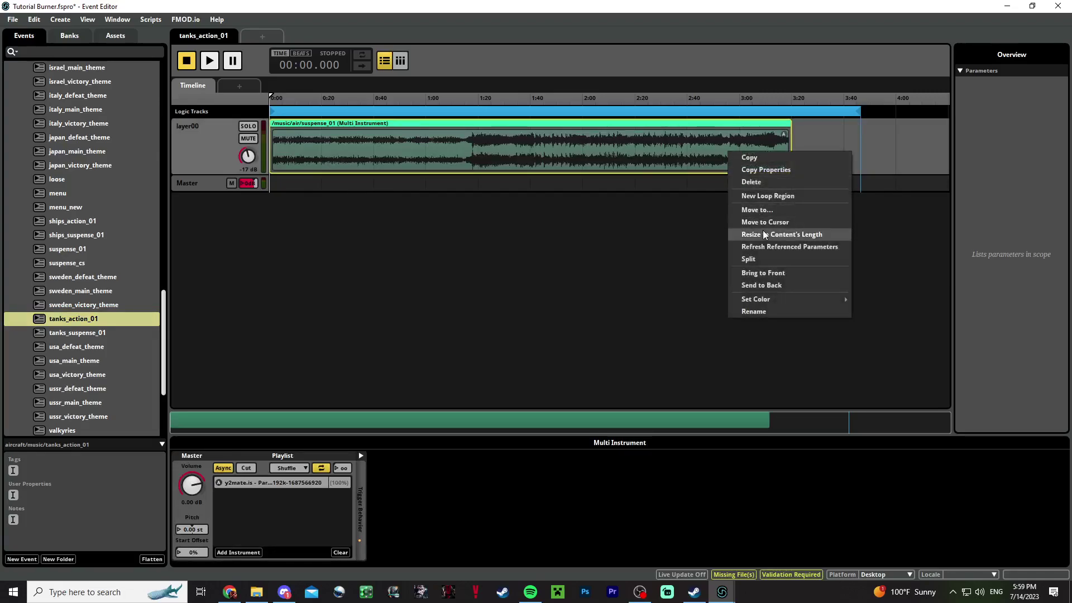
left_click(763, 230)
left_click_drag(858, 113, 792, 113)
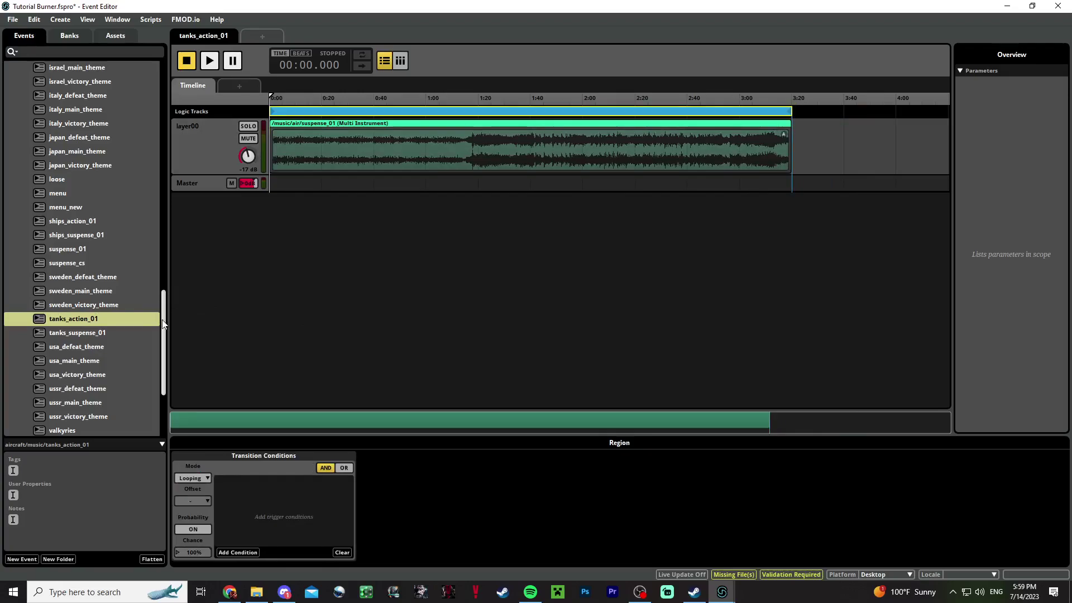
left_click_drag(163, 324, 162, 103)
left_click(15, 151)
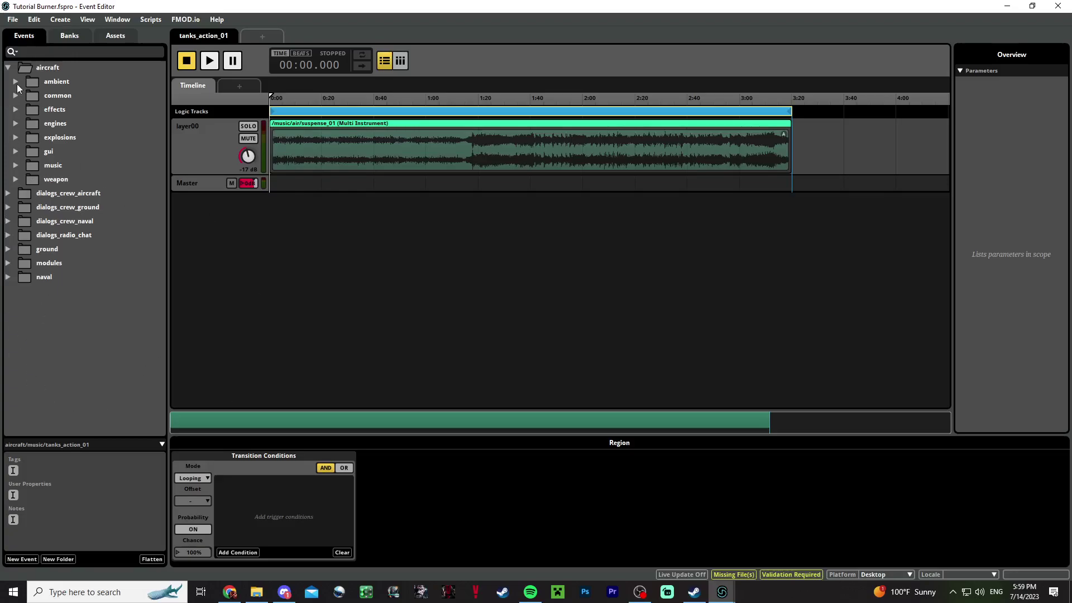
In the RWSM V1.3.5 project, open the 100mm_d10t event under ground > weapon > cannons
left_click(8, 68)
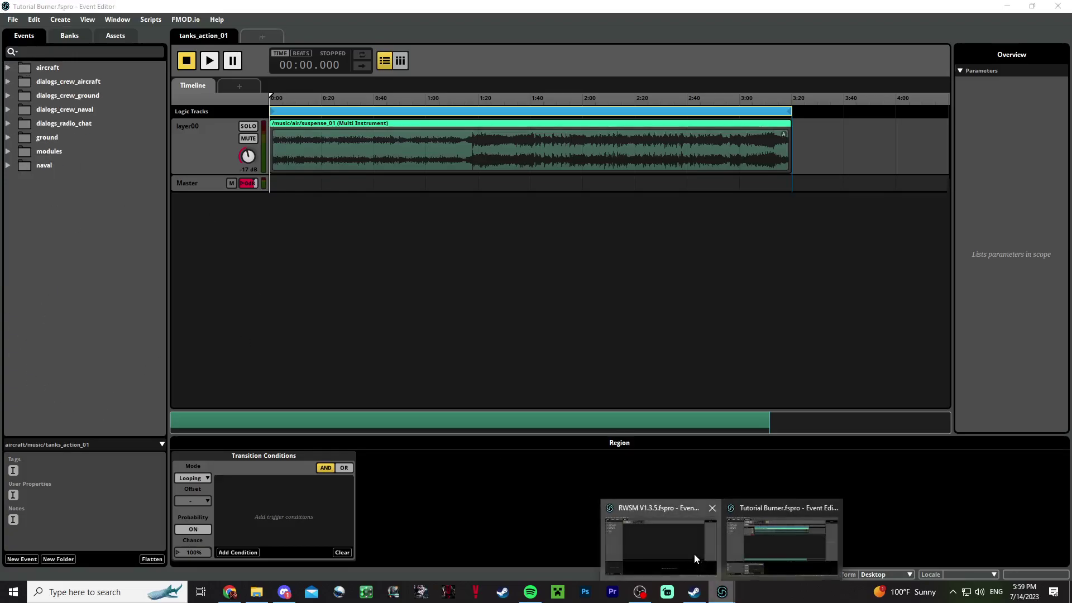
left_click(693, 559)
left_click(8, 138)
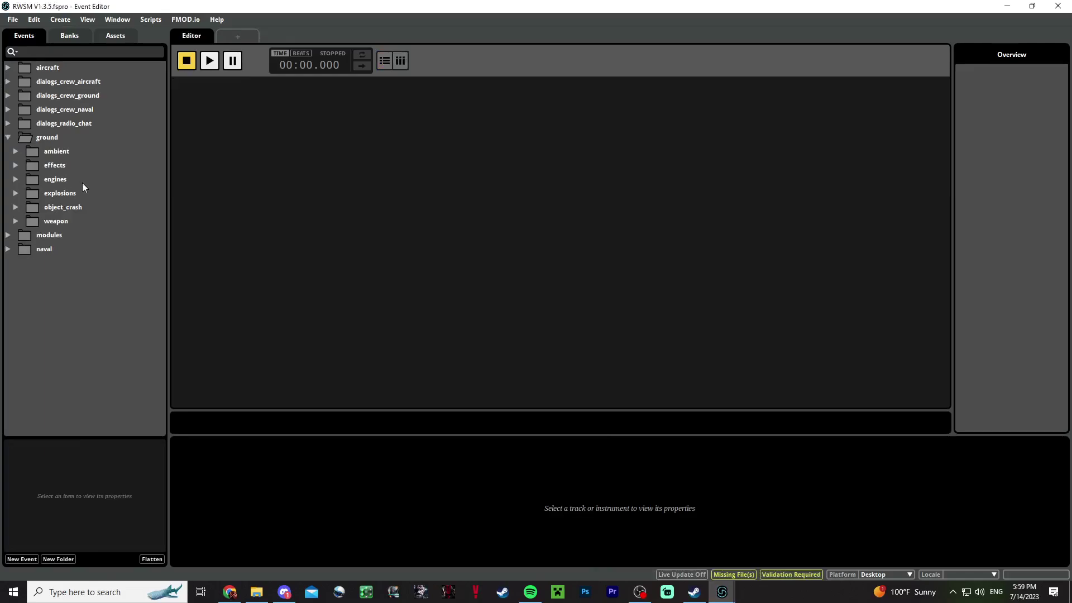
left_click(15, 179)
left_click(14, 179)
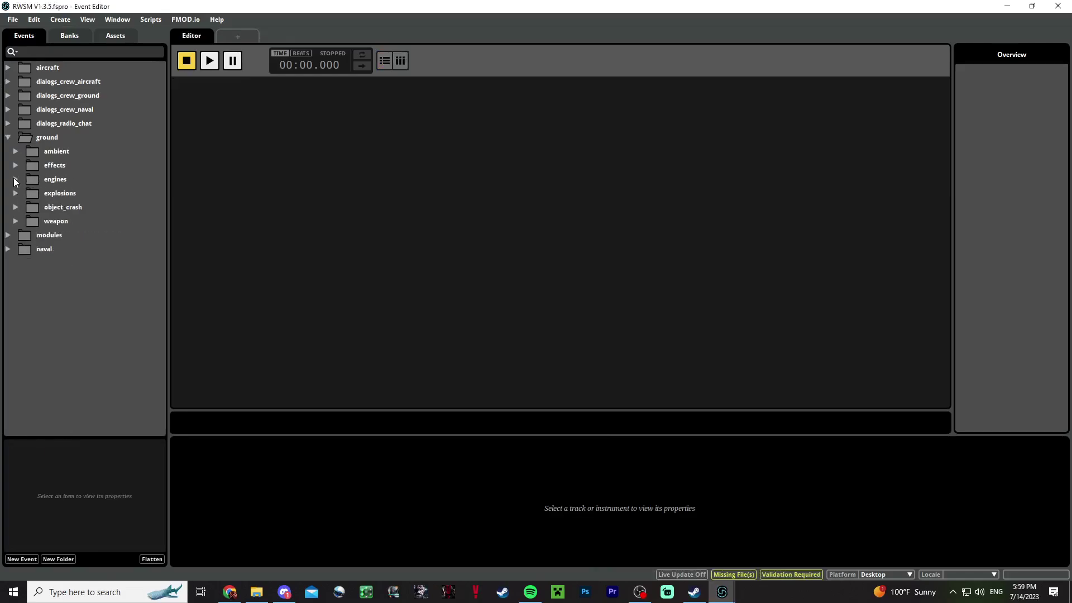
left_click(15, 221)
left_click(32, 249)
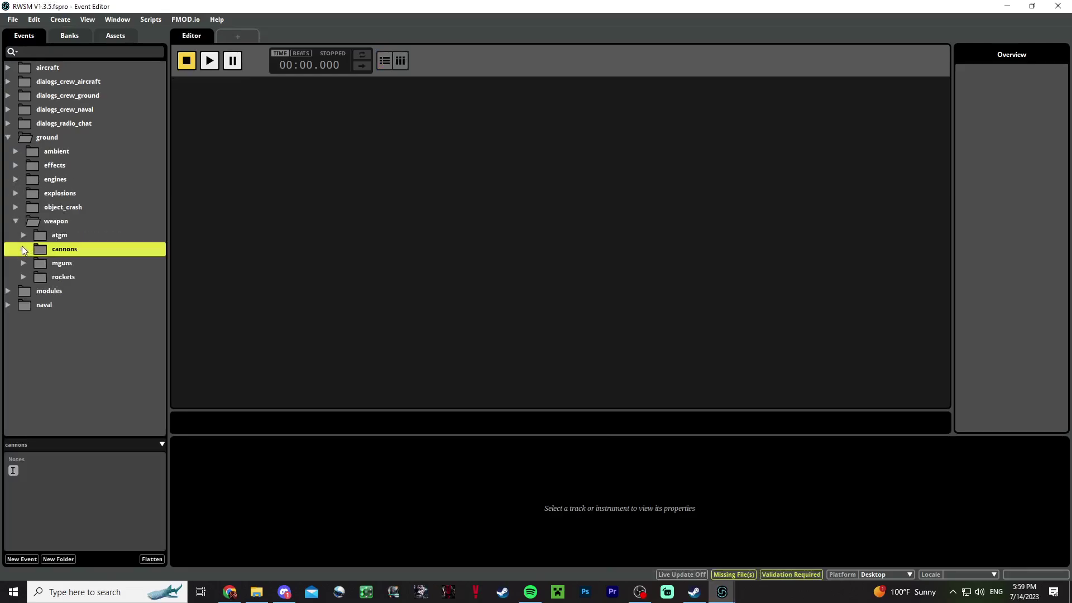
left_click(24, 249)
left_click(78, 277)
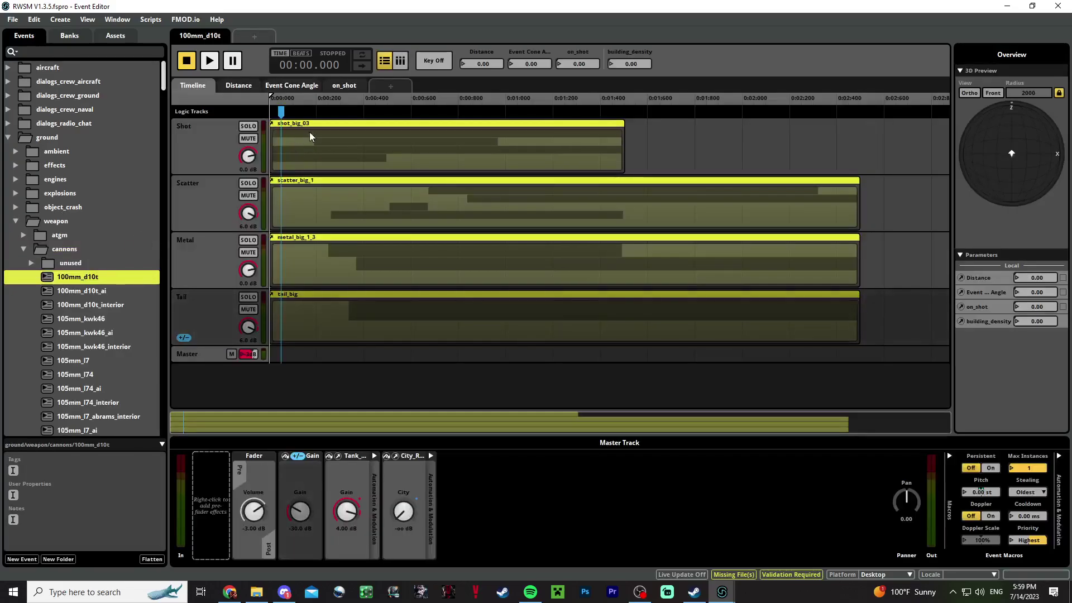
Audition 100mm_d10t, then open its nested shot_big_03 event and play its shot, mid and bass tracks
left_click(210, 62)
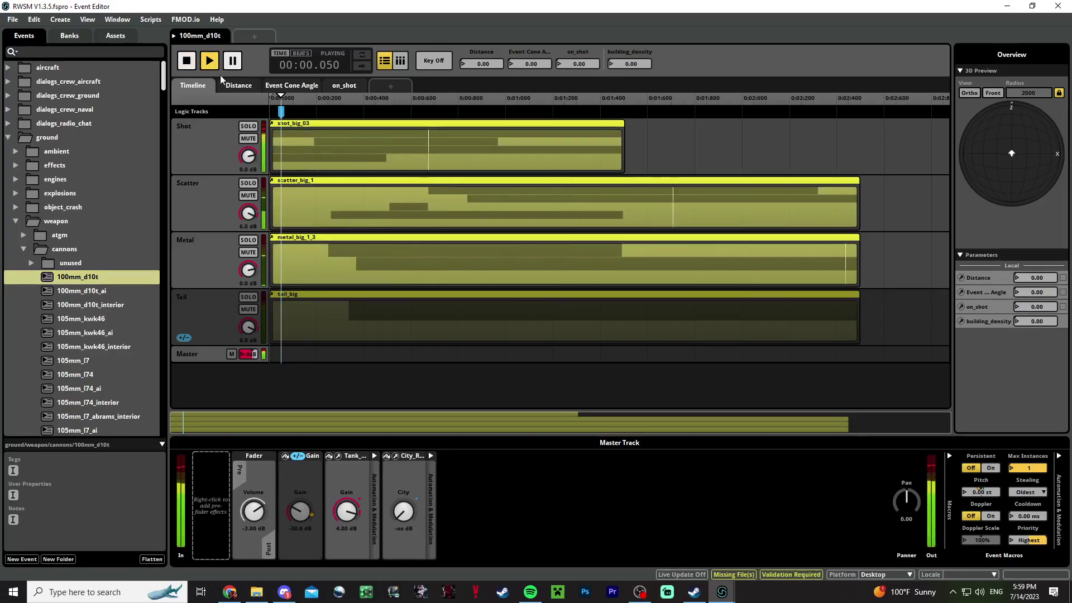
left_click(192, 66)
double_click(330, 142)
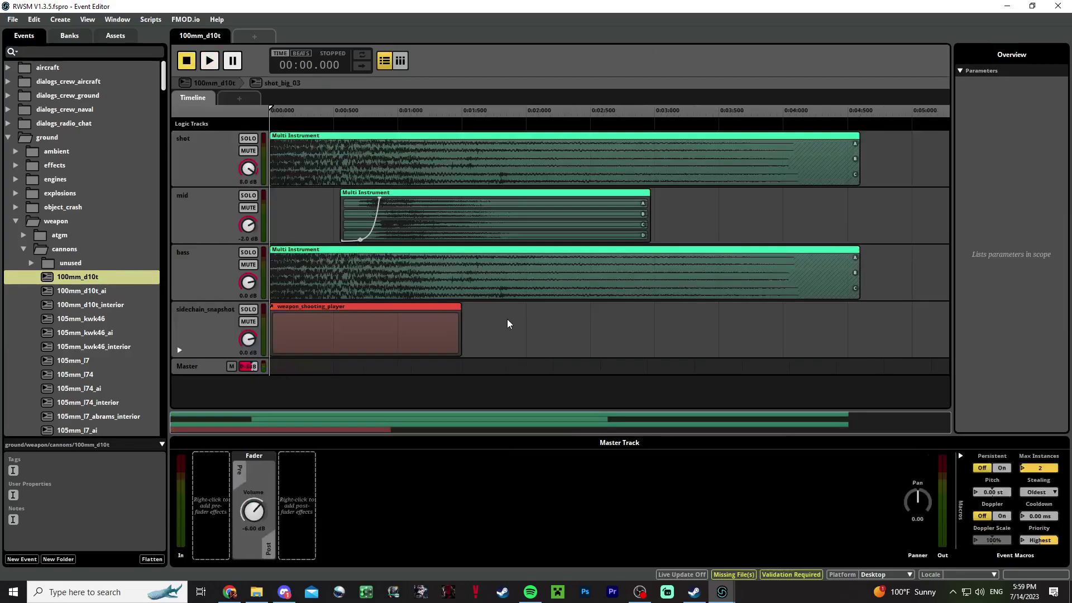
left_click(437, 215)
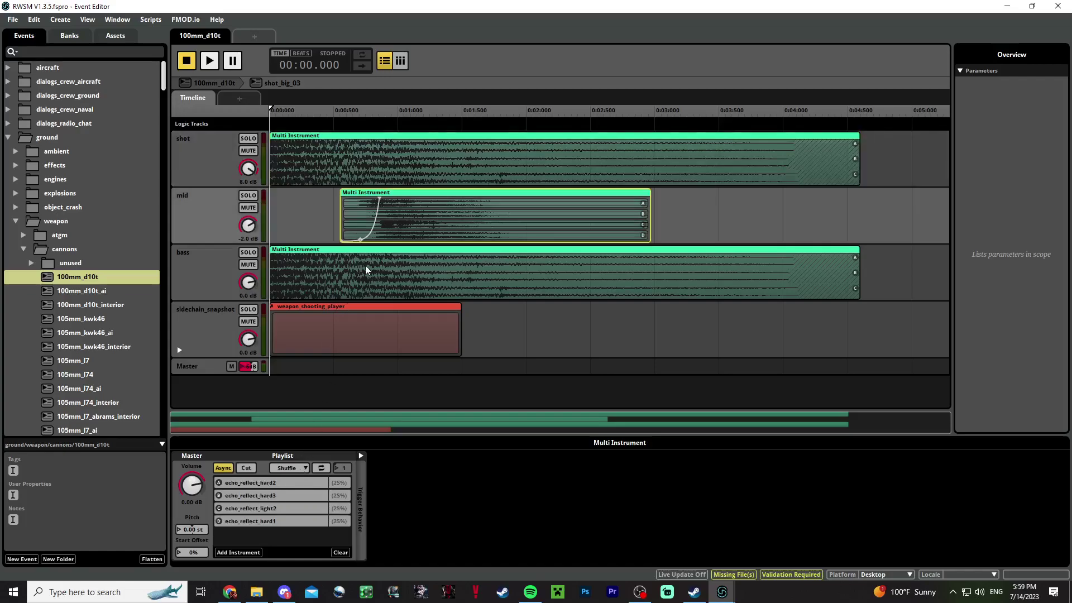
left_click(366, 268)
left_click(324, 159)
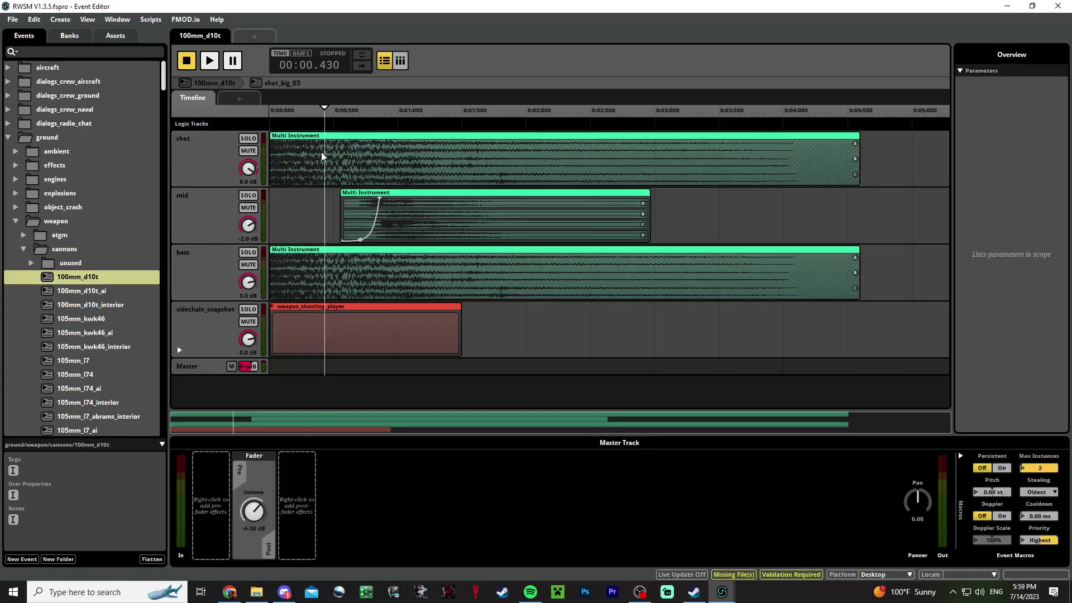
left_click(271, 110)
left_click(209, 60)
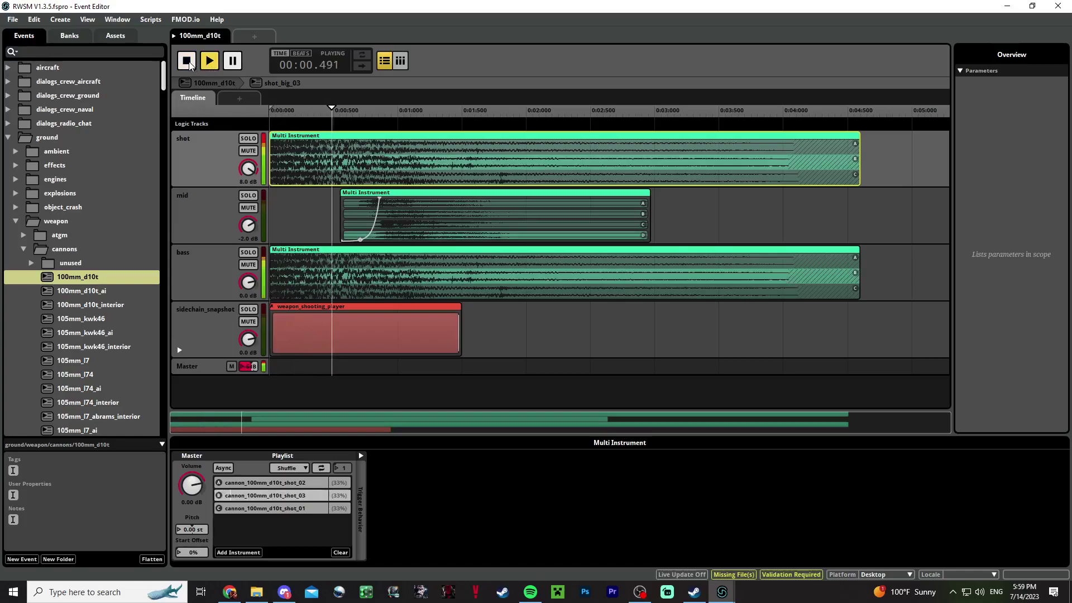
Look through the nested metal_big_1_3 and shot_big_03 events, then replay 100mm_d10t
left_click(207, 85)
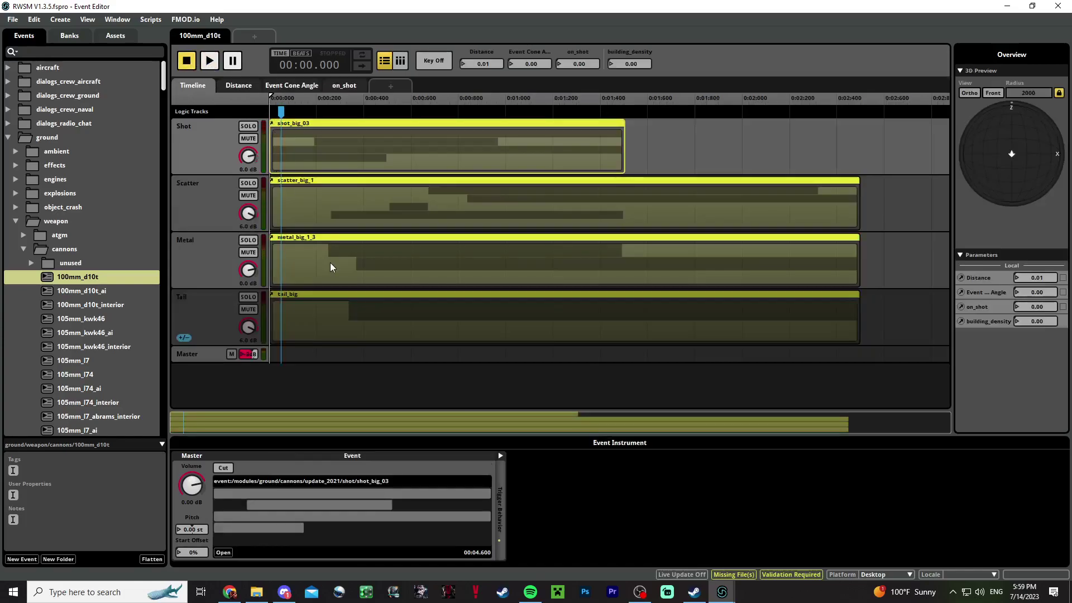
double_click(330, 263)
left_click(221, 83)
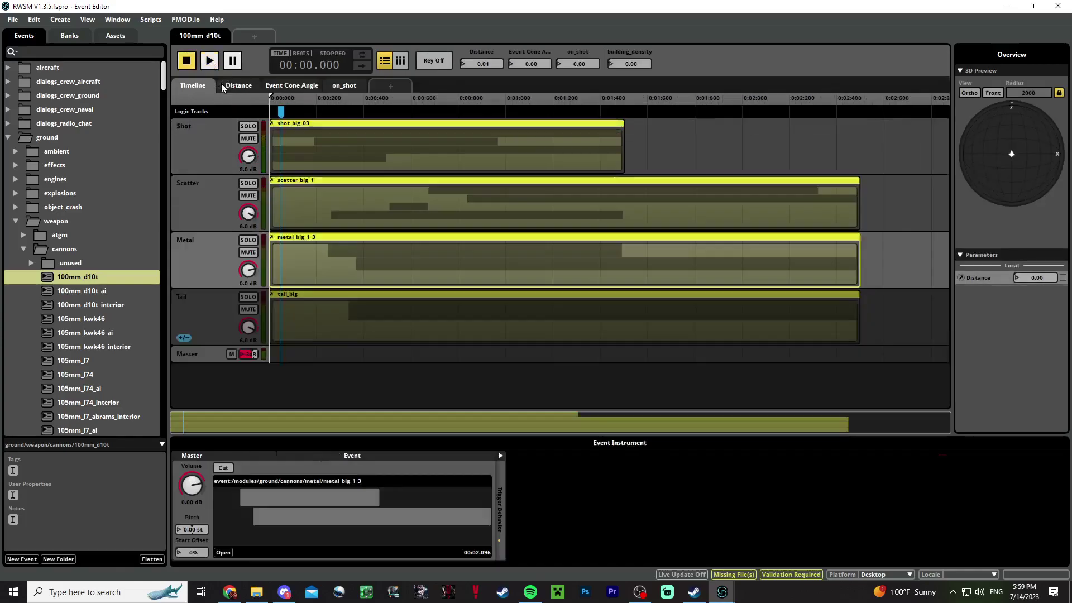
left_click(398, 142)
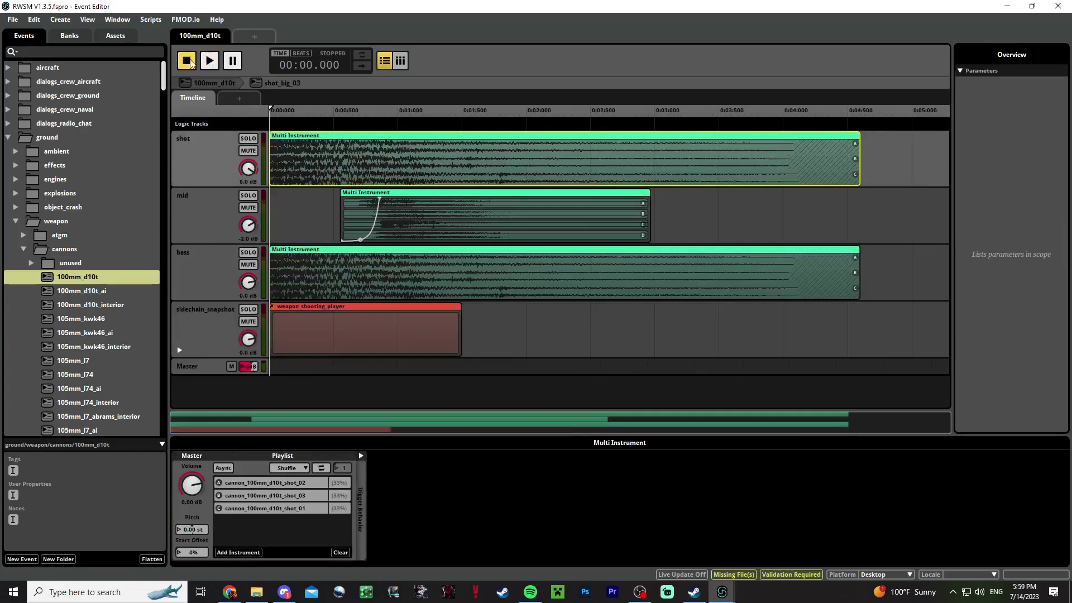
left_click(195, 82)
left_click(210, 60)
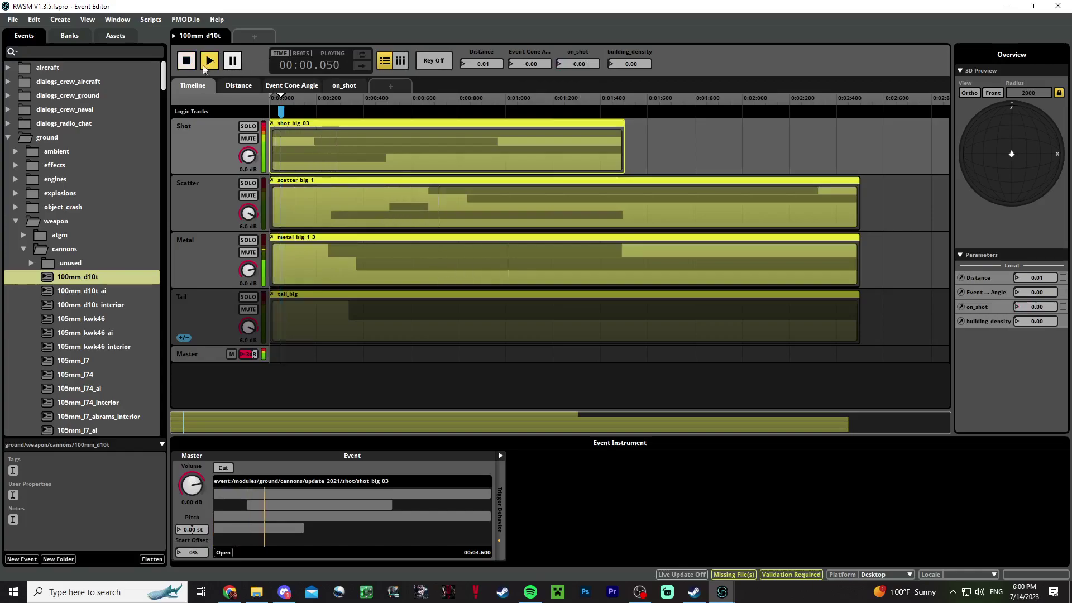
left_click(186, 60)
Collapse the cannons, weapon and ground folders and clear the editor
left_click(22, 250)
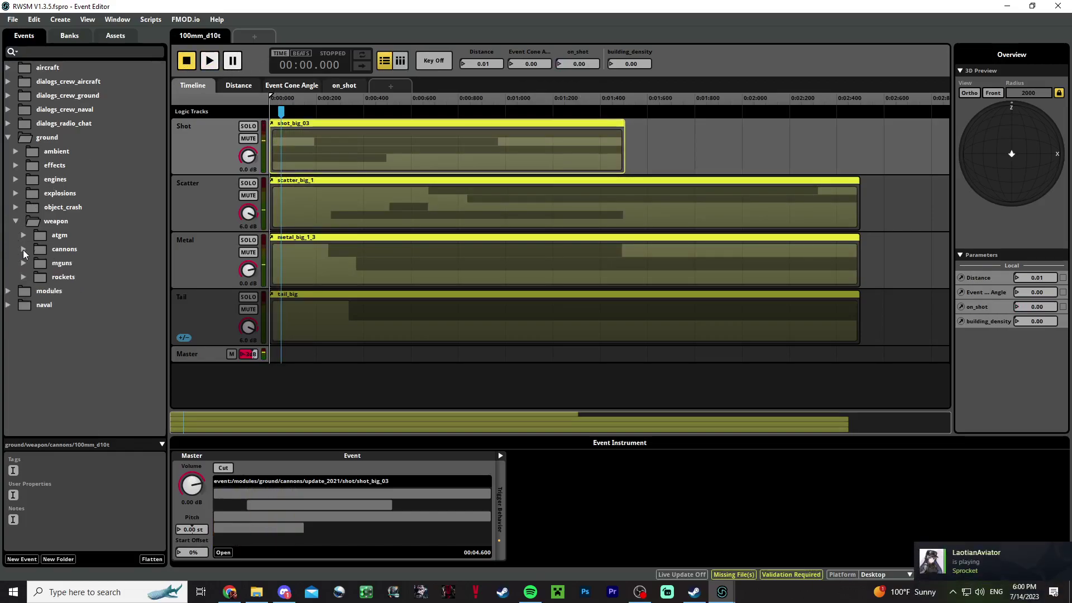
left_click(16, 221)
left_click(8, 138)
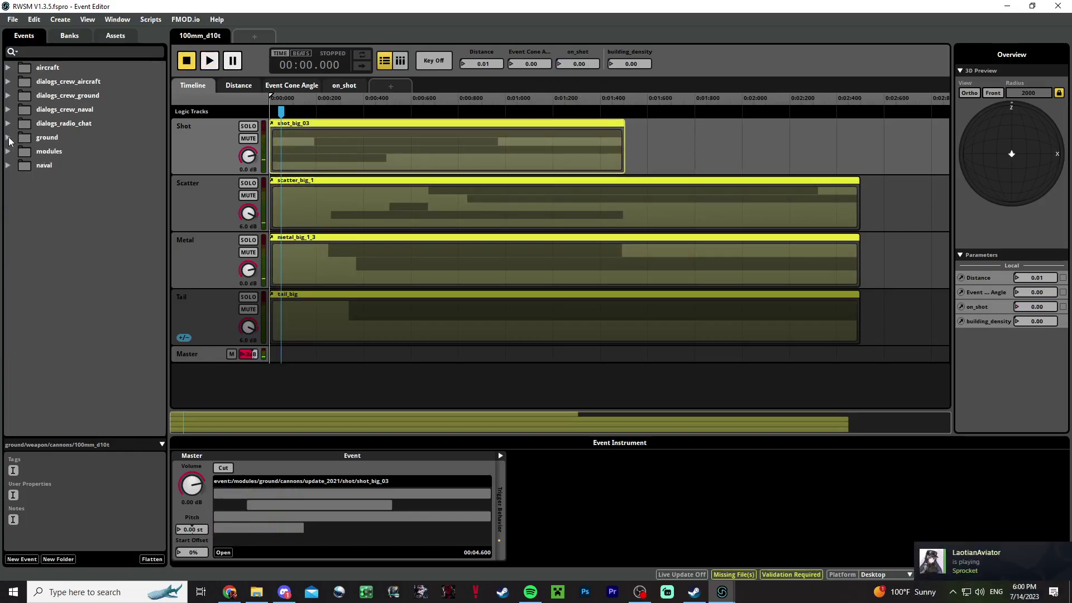
left_click(98, 256)
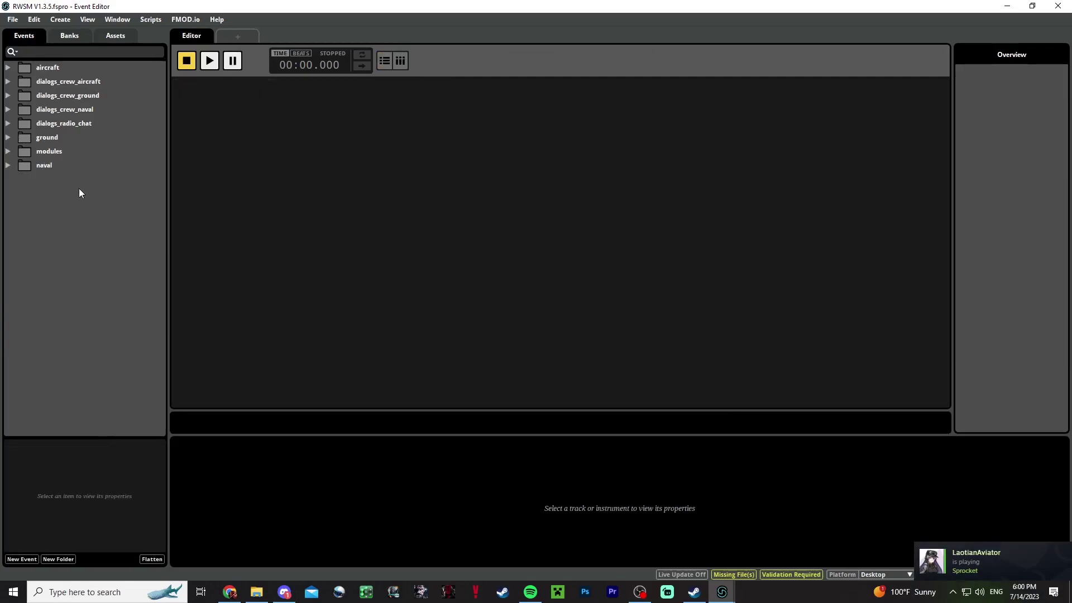
In Tutorial Burner, open ground > weapon > cannons > 100mm_d10t and play it
mouse_move(721, 591)
left_click(679, 503)
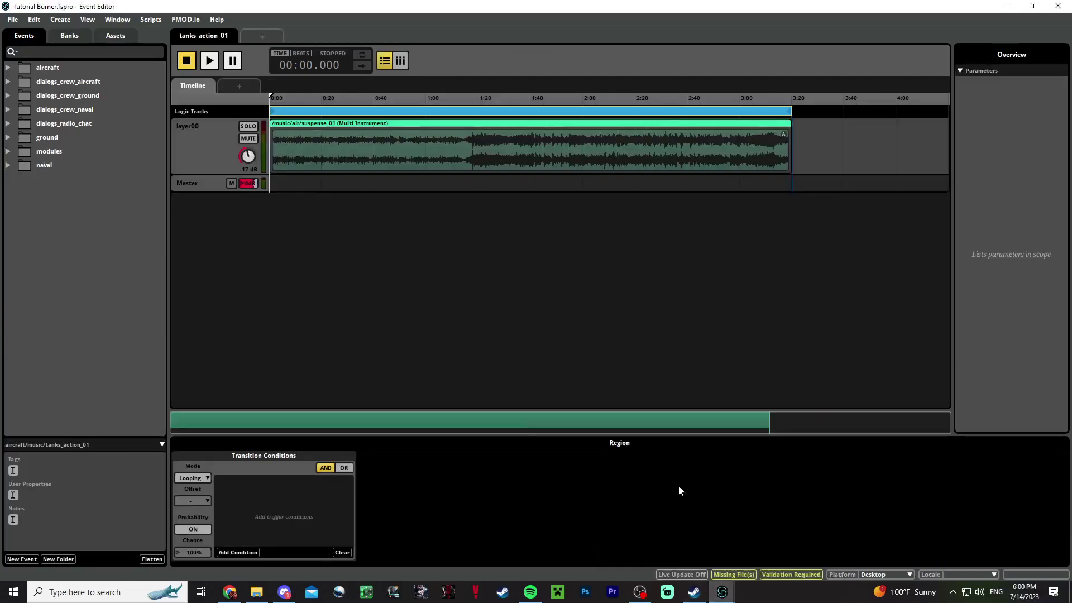
left_click(107, 177)
left_click(8, 138)
left_click(13, 221)
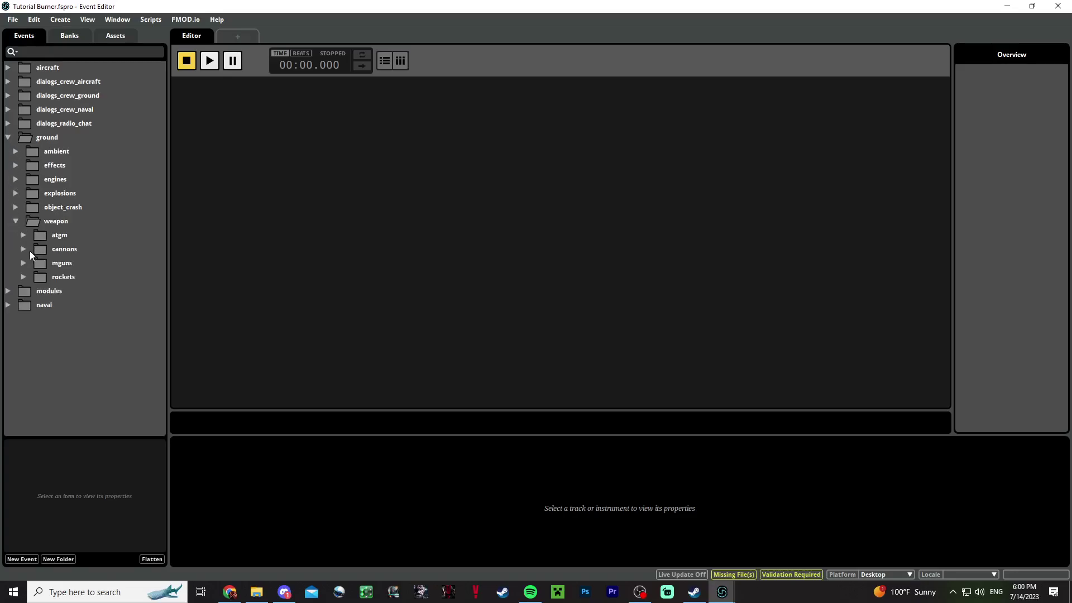
left_click(24, 251)
left_click(61, 277)
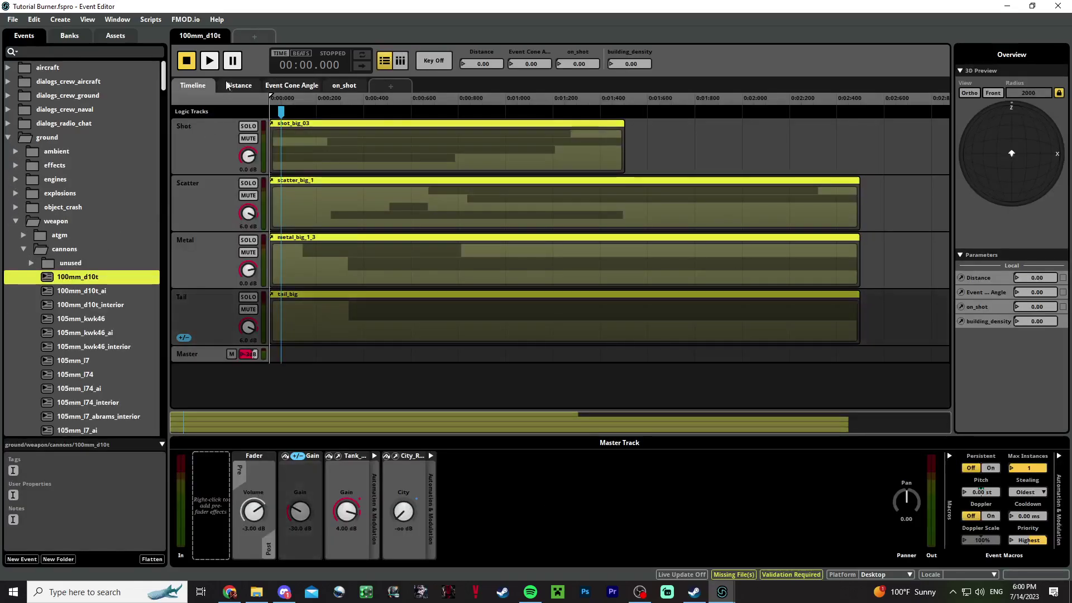
left_click(209, 61)
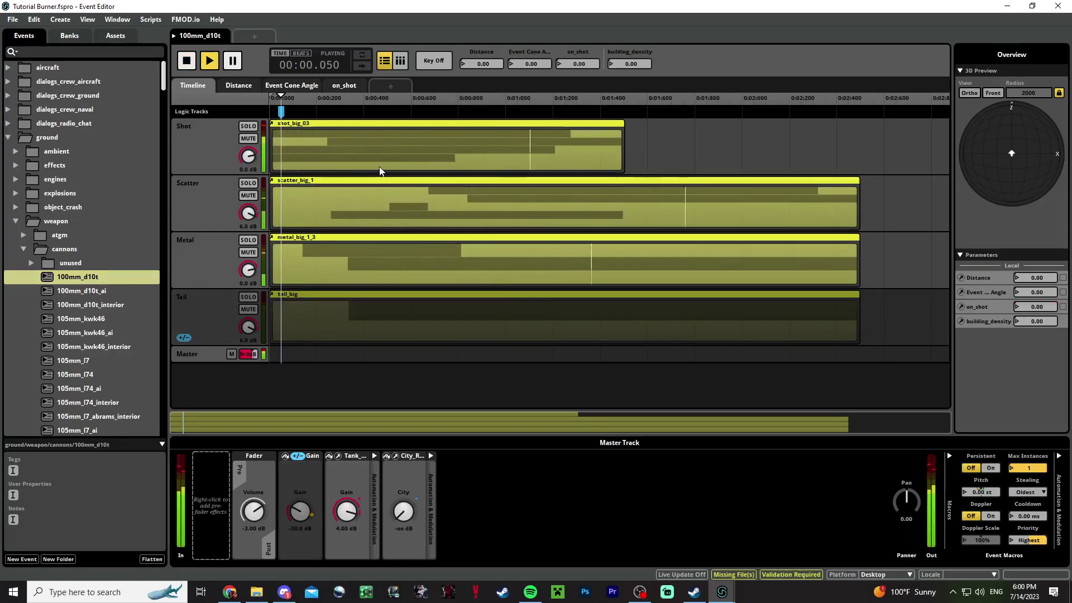
left_click(256, 592)
Browse from RWSM V1.3.5 through Assets > tanks > weapon > cannons into cannon_100mm_d10t
left_click(718, 491)
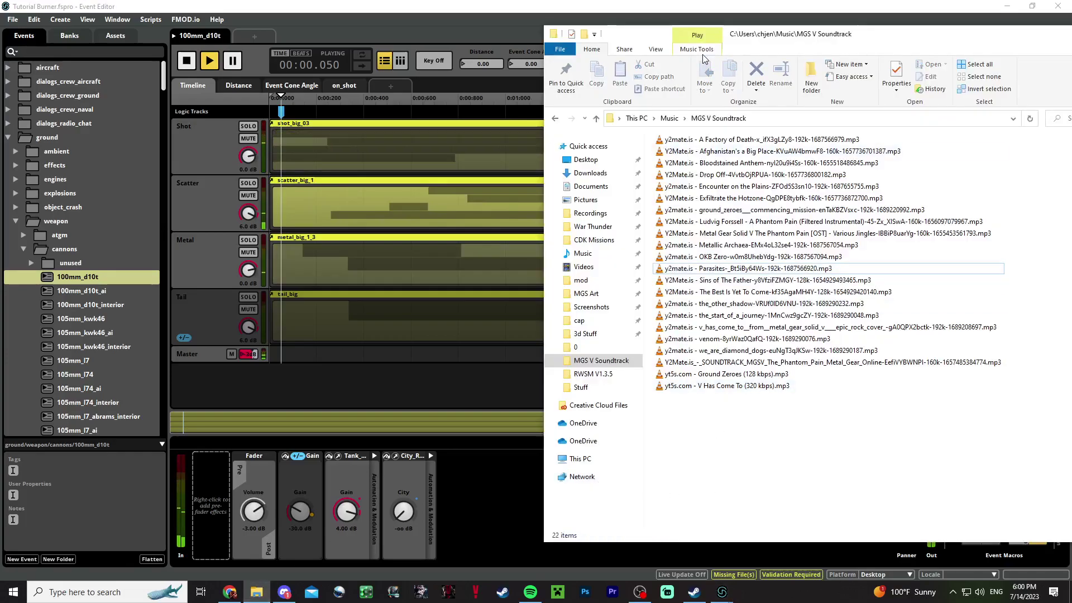
left_click(593, 373)
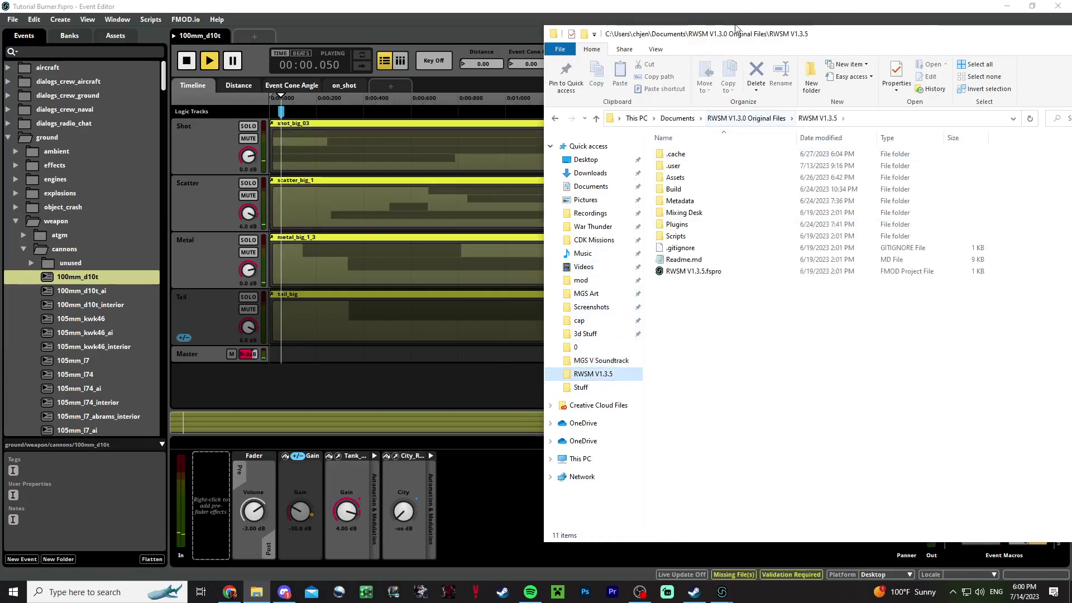
left_click_drag(744, 28, 552, 25)
double_click(495, 177)
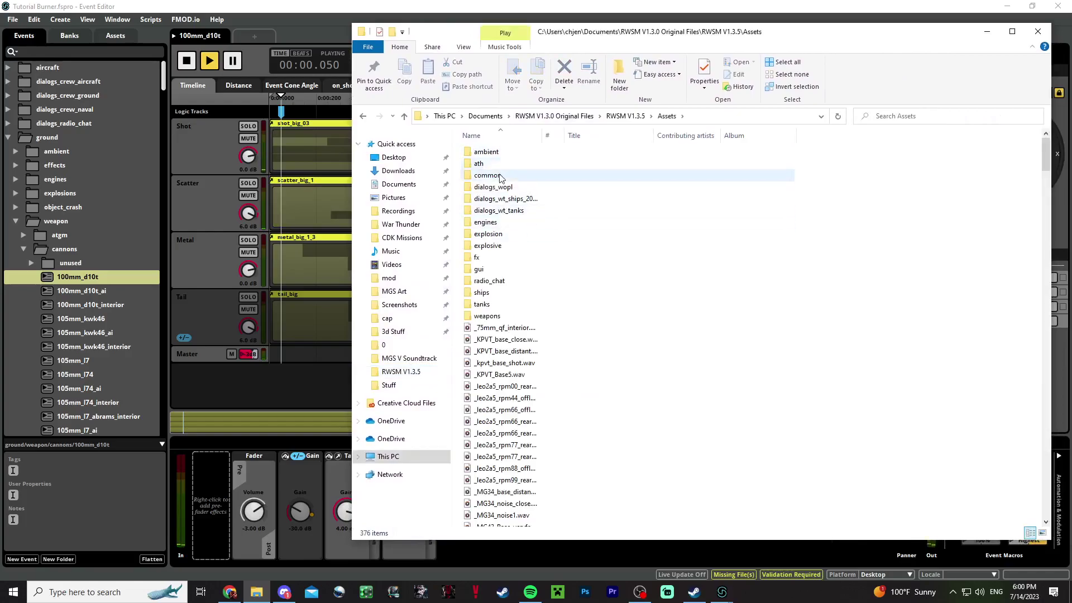
double_click(482, 304)
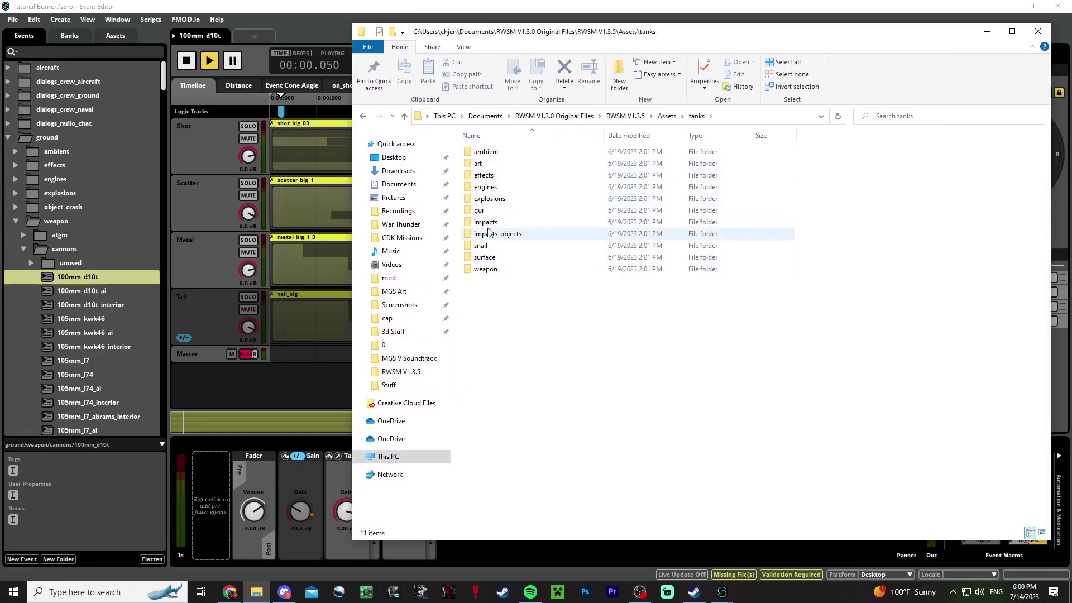
double_click(487, 269)
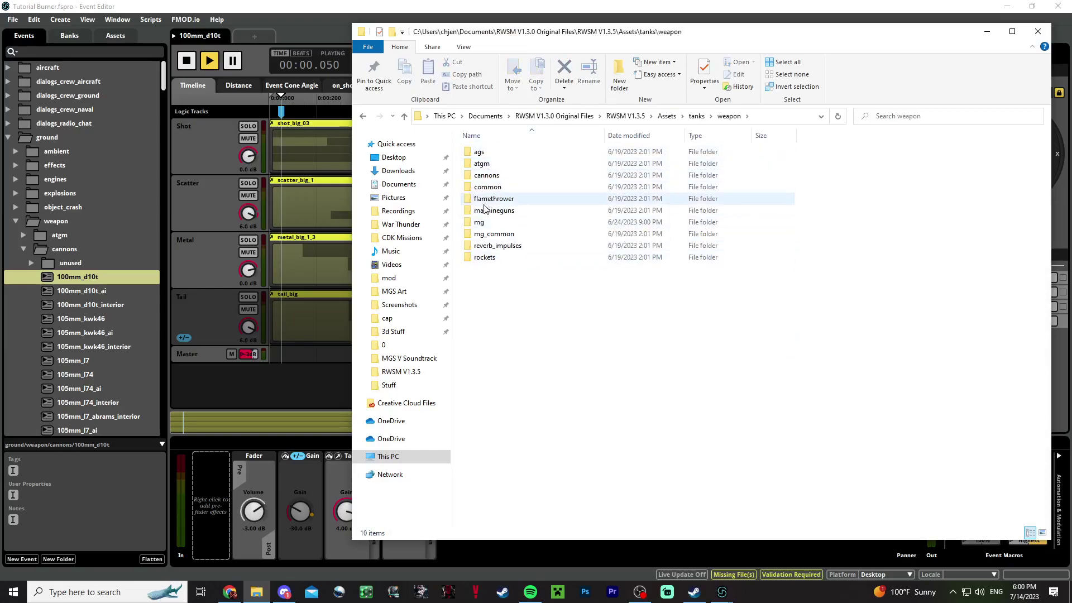
double_click(486, 175)
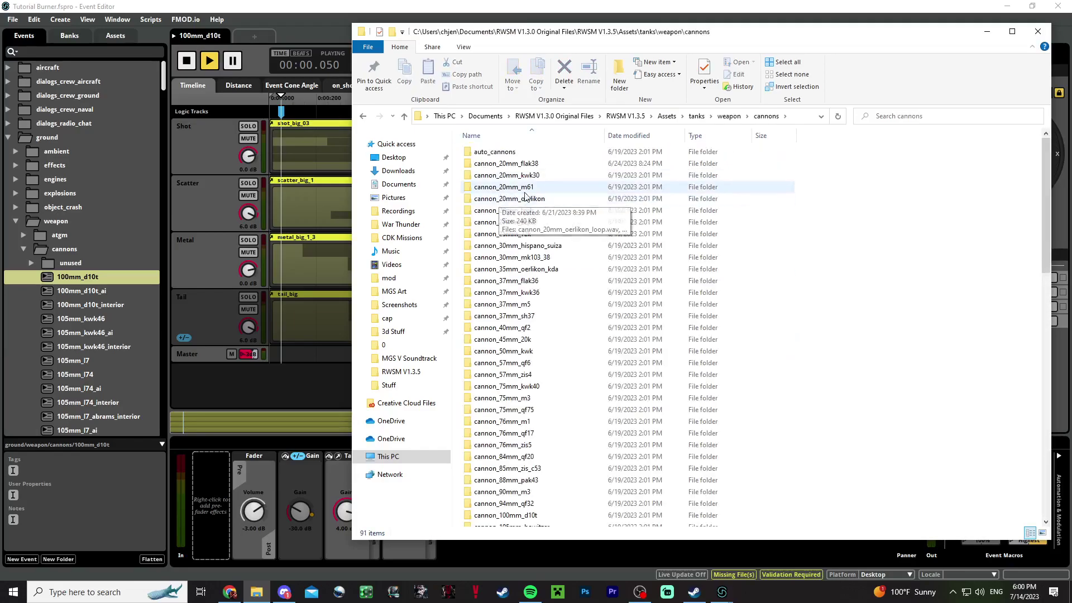
scroll(534, 357, "down", 3)
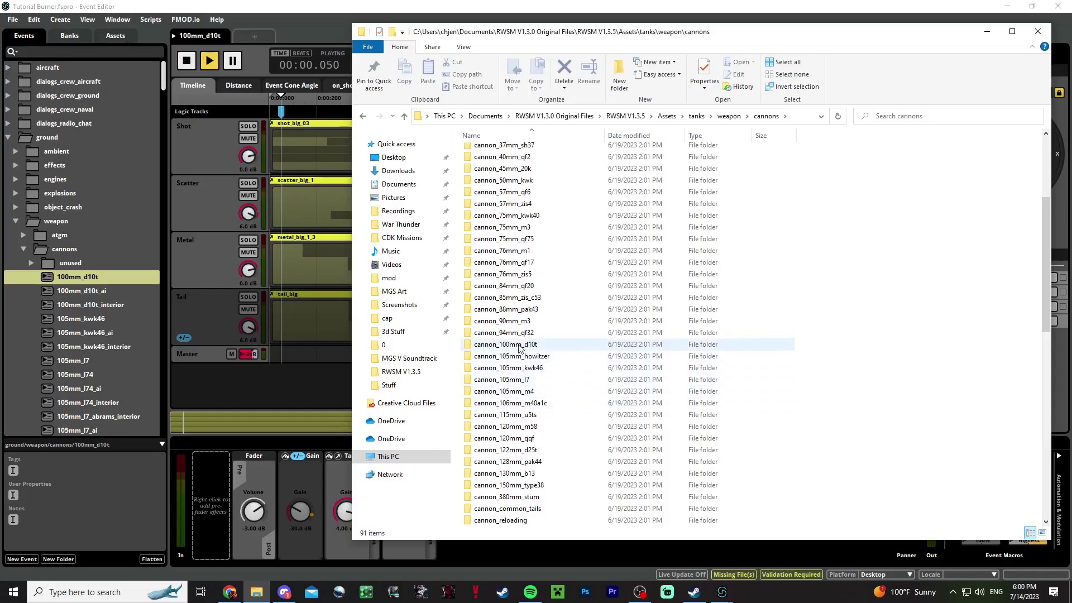
double_click(523, 344)
Open shot_big_03 and clear the shot, mid and bass instrument playlists
double_click(323, 162)
left_click(328, 170)
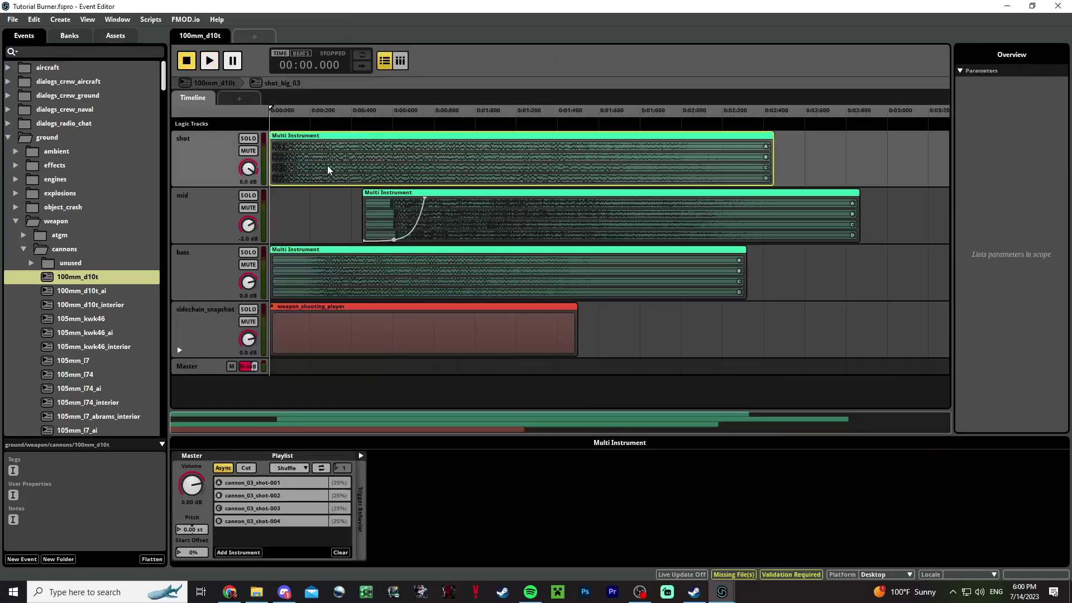
left_click(340, 552)
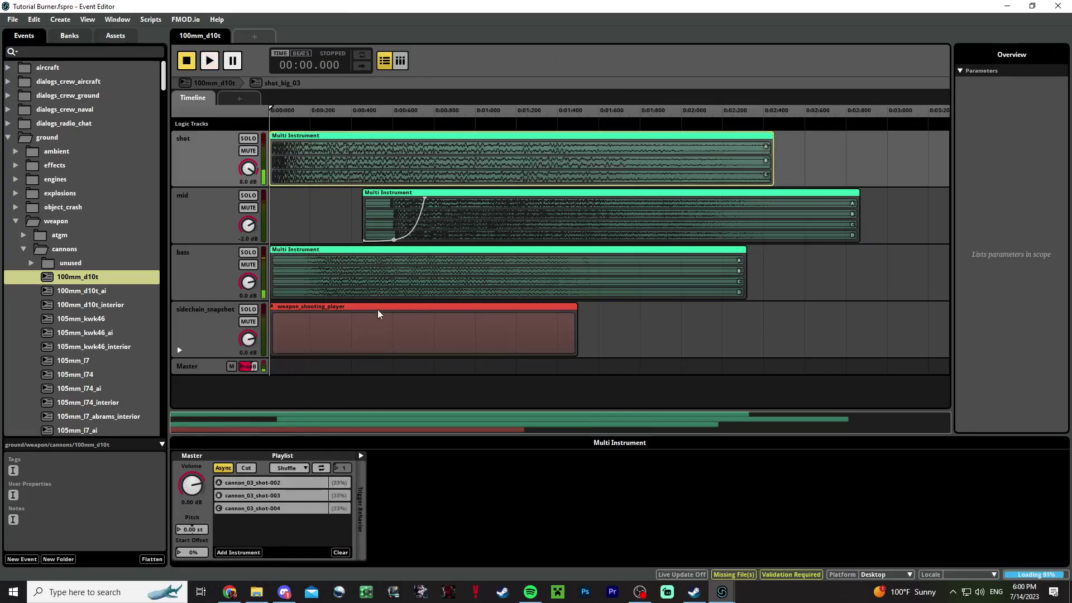
left_click(418, 224)
left_click(340, 553)
left_click(430, 291)
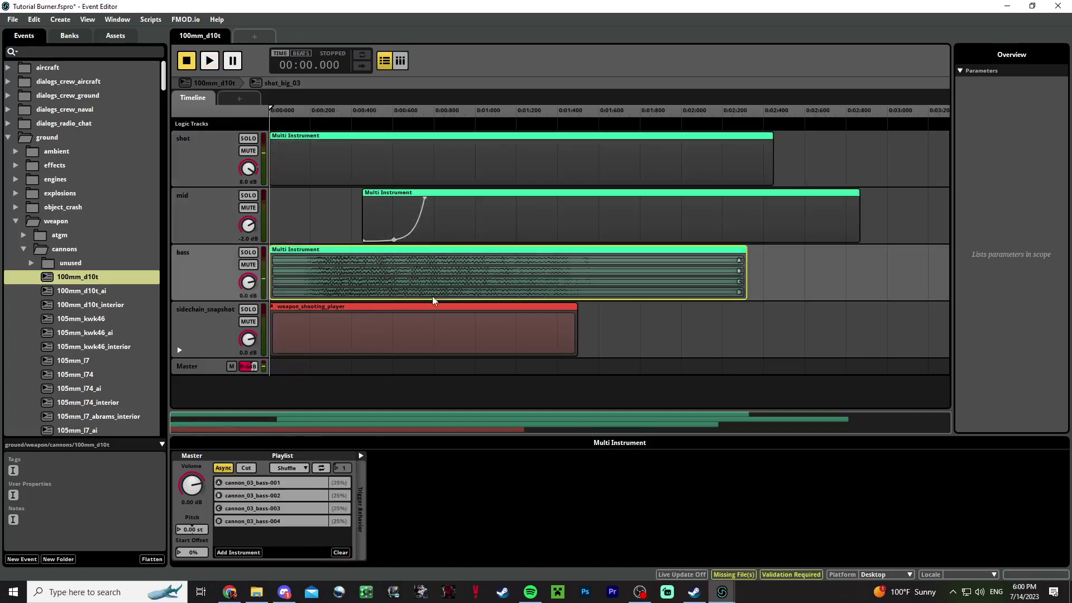
left_click(343, 553)
Undo the clearing, empty the bass playlist again, and briefly audition the event
left_click(339, 175)
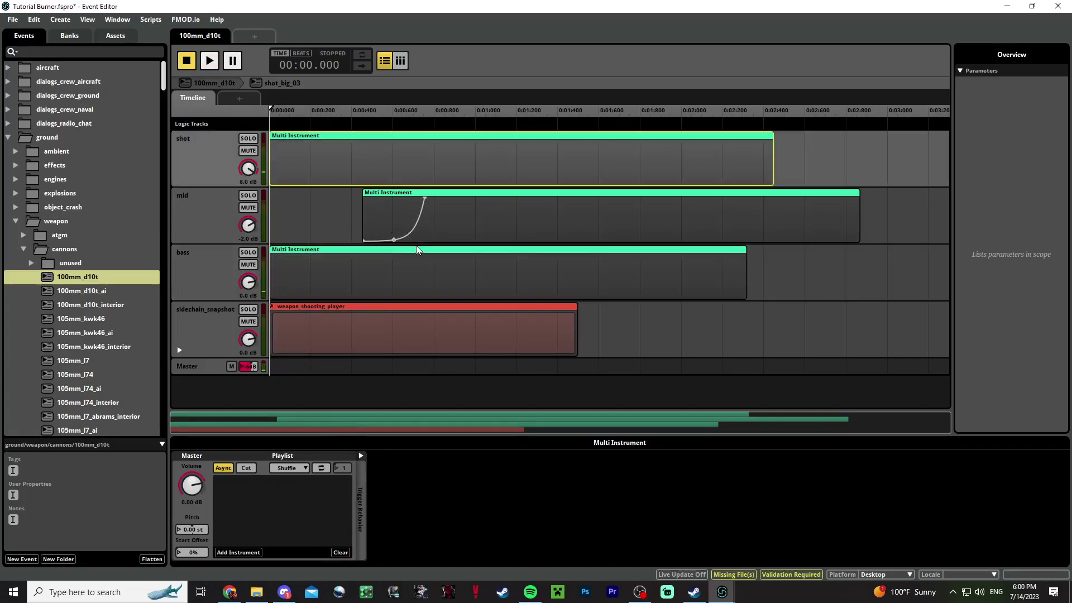
key("ctrl+z")
key("ctrl+z")
left_click(435, 235)
left_click(423, 278)
left_click(341, 552)
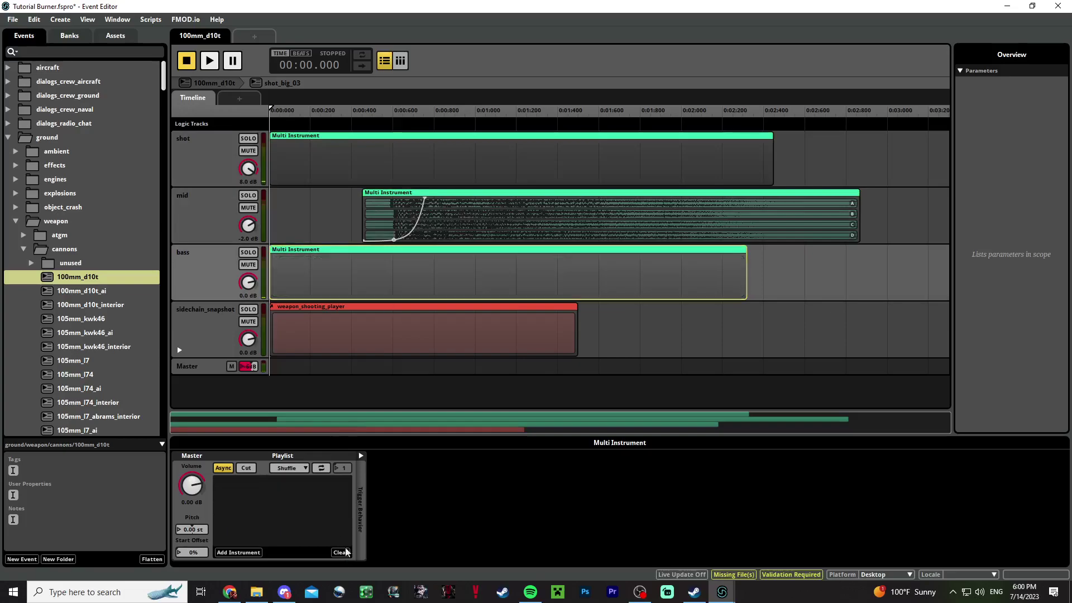
key("space")
key("space")
Drag three cannon_100mm_d10t shot files into the shot playlist and play the event
left_click(329, 168)
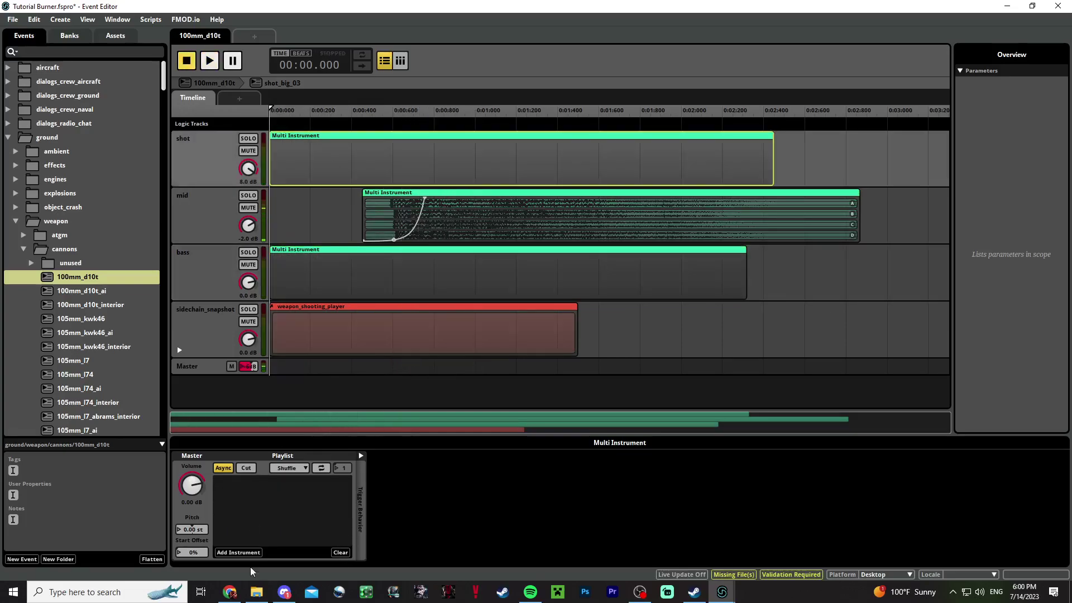
left_click(257, 592)
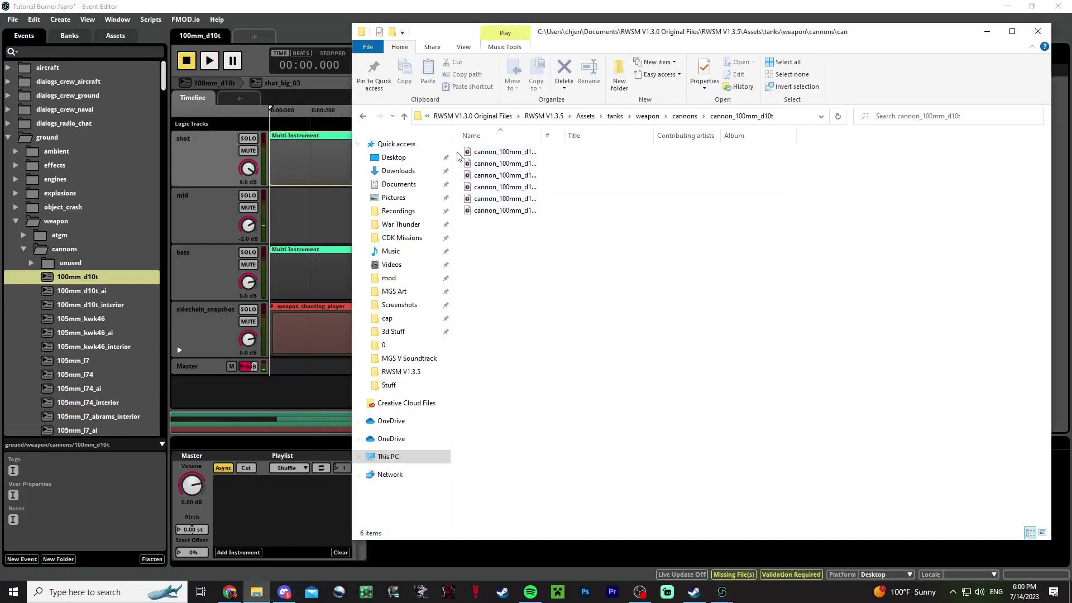
left_click_drag(457, 156, 313, 162)
left_click_drag(533, 166, 312, 289)
left_click(209, 60)
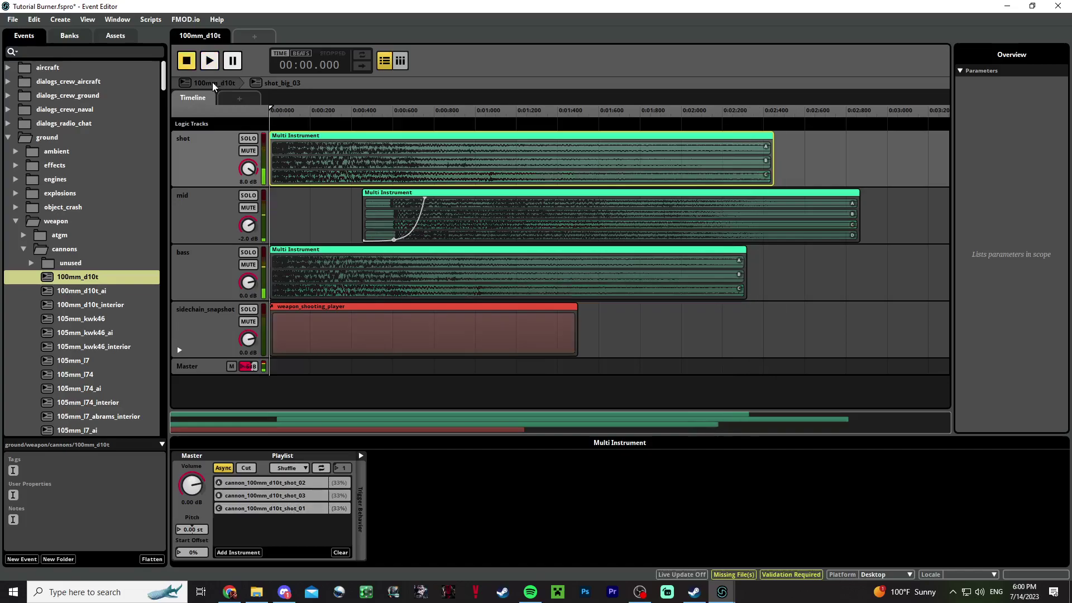
Play the 100mm_d10t event to preview it, then stop playback
left_click(212, 83)
key("space")
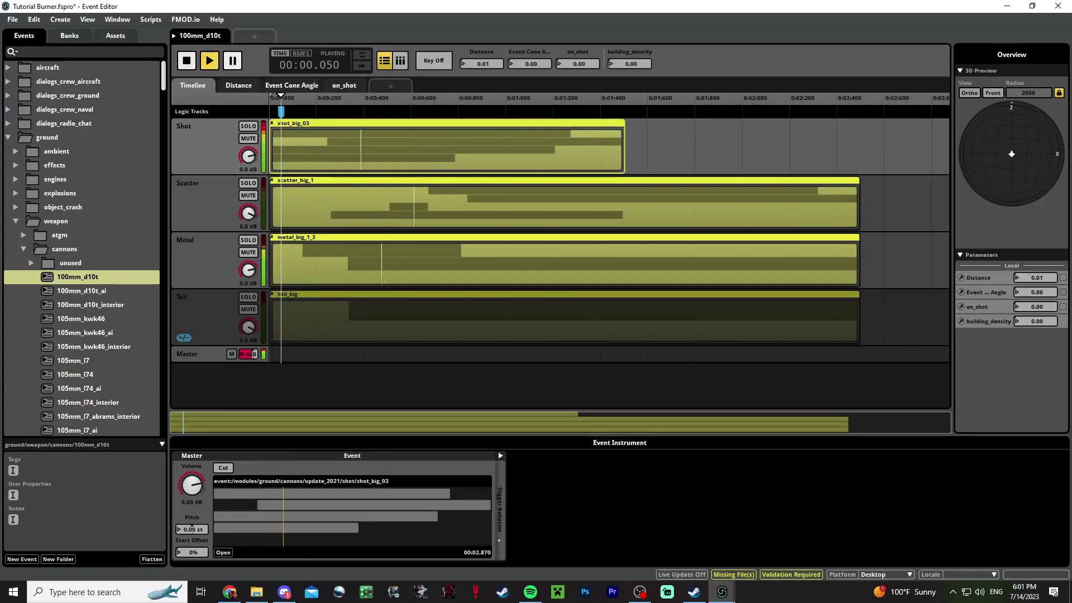
key("space")
mouse_move(163, 82)
left_mouse_down()
mouse_move(175, 427)
mouse_move(165, 87)
left_mouse_up()
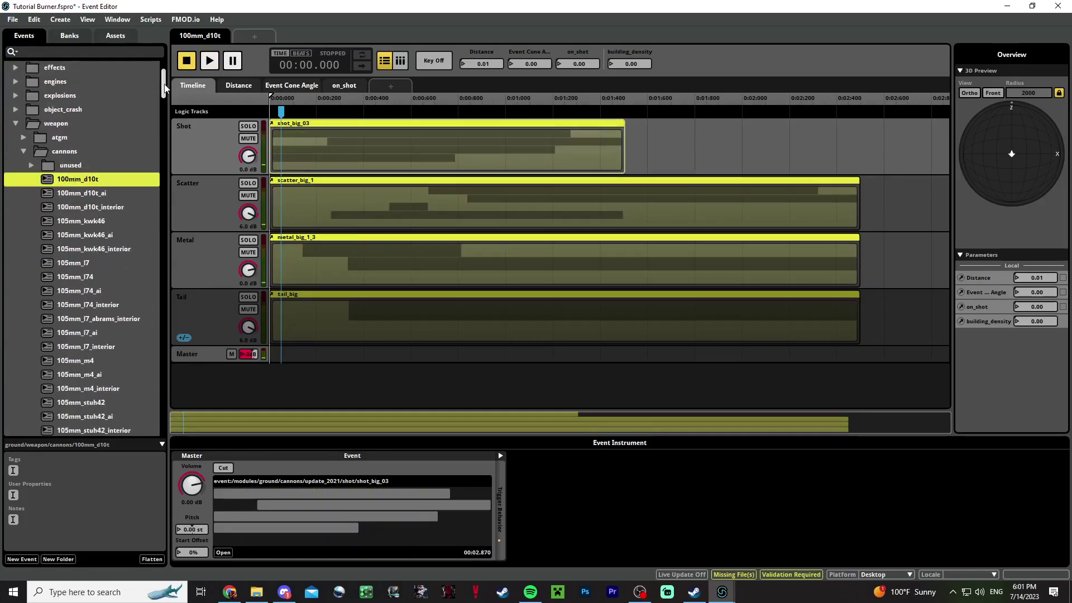
Open the 100mm_d10t_ai event and look through its Distance and building_density parameter sheets
left_click(83, 193)
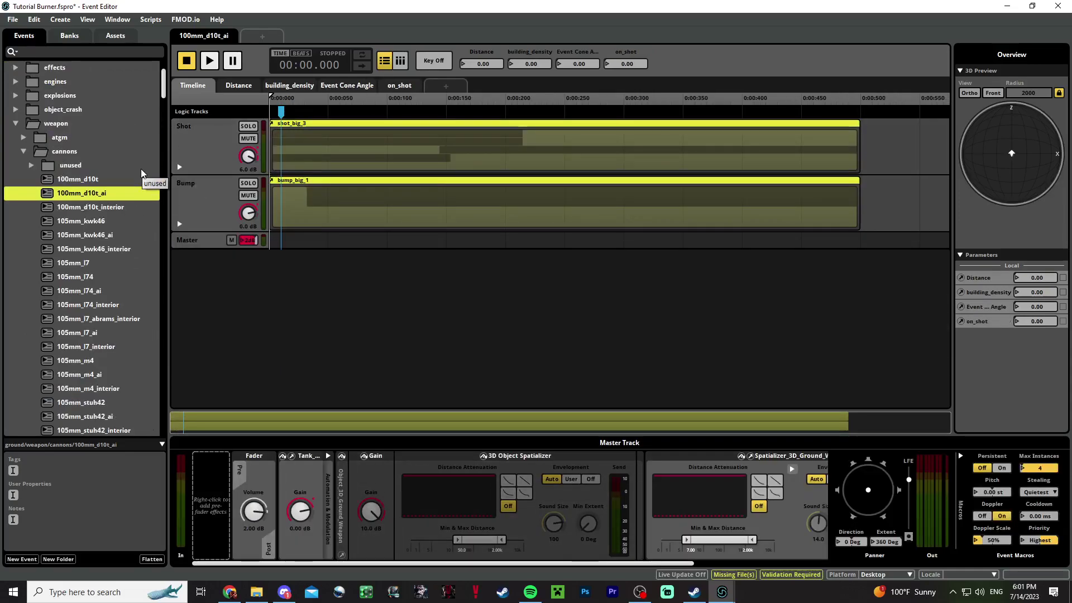
left_click(239, 85)
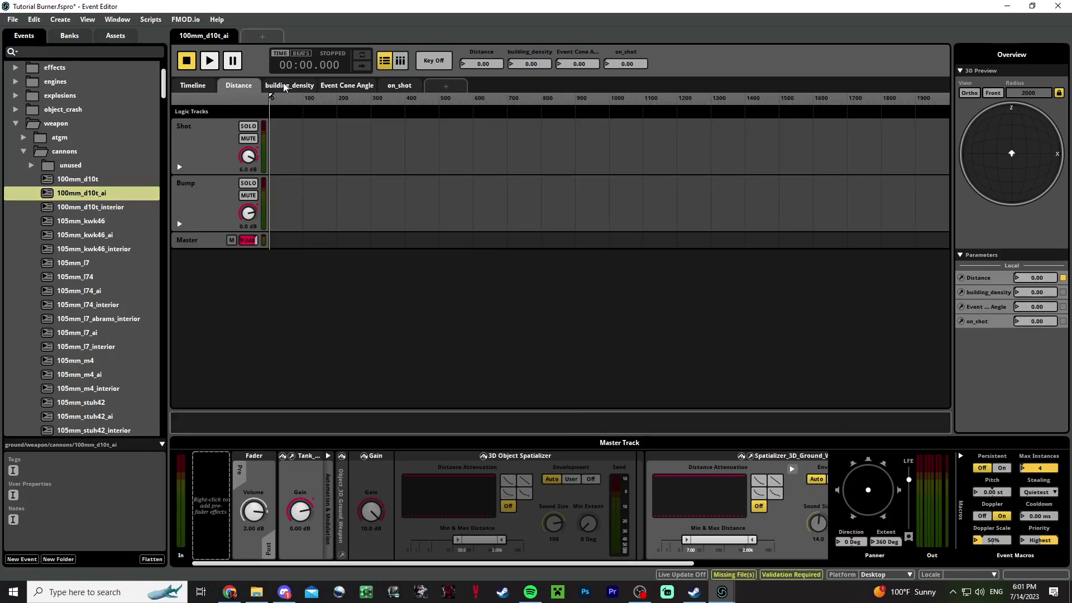
left_click(290, 85)
left_click(346, 85)
left_click(392, 87)
left_click(199, 86)
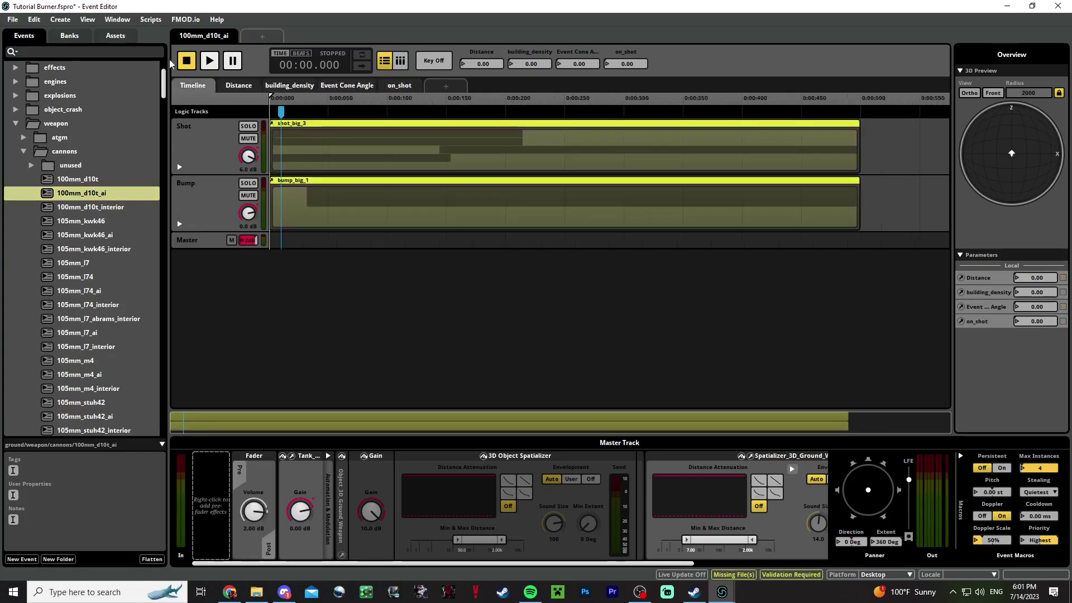
Collapse the cannons, weapon and ground folders, save the project, and show the banks list
left_click(25, 153)
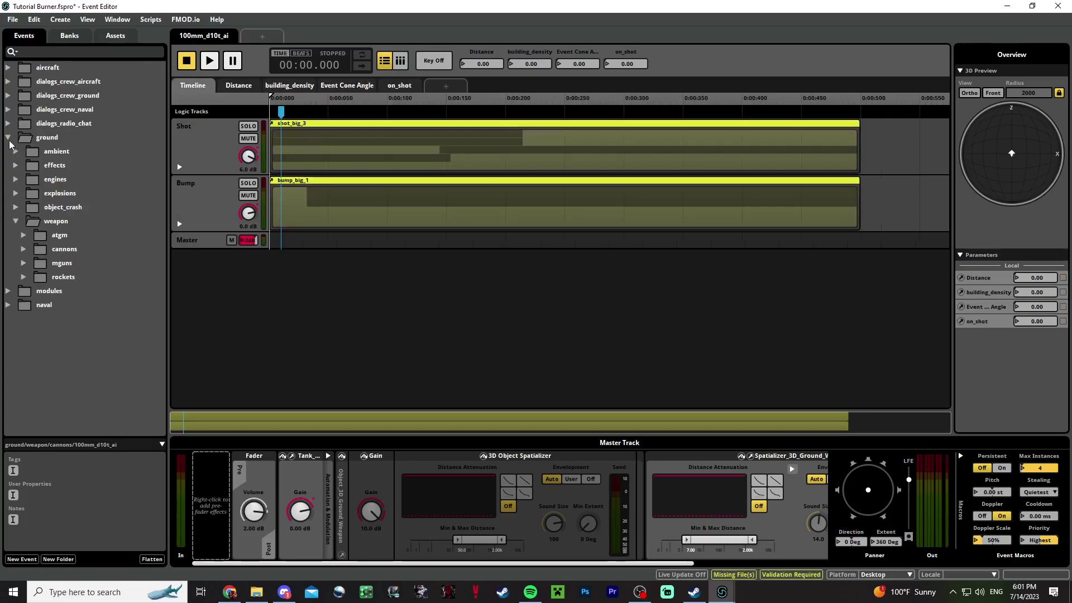
left_click(15, 221)
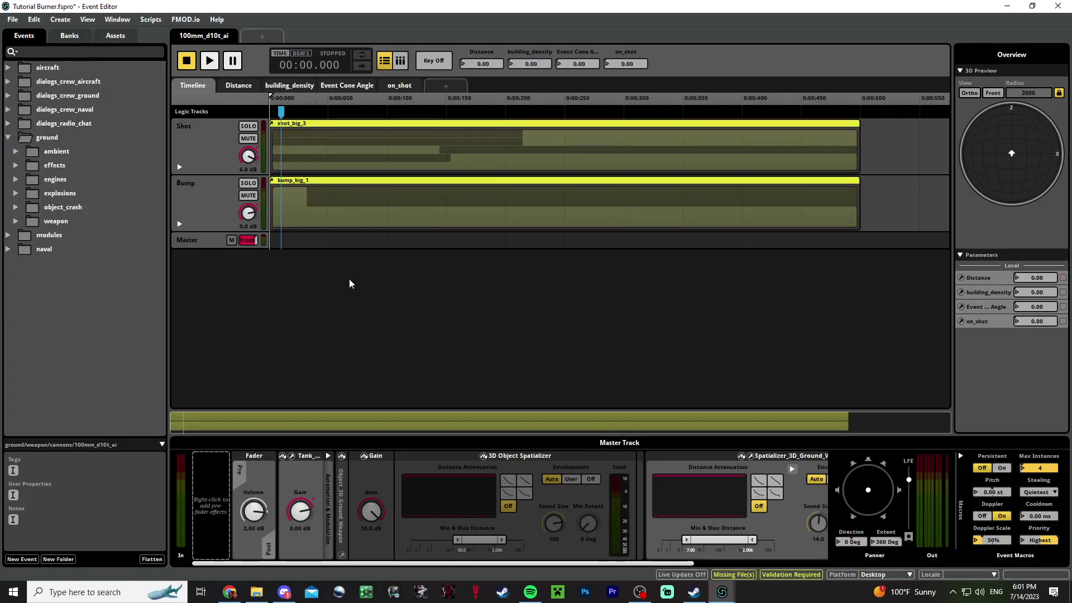
key("ctrl+s")
left_click(8, 137)
left_click(68, 37)
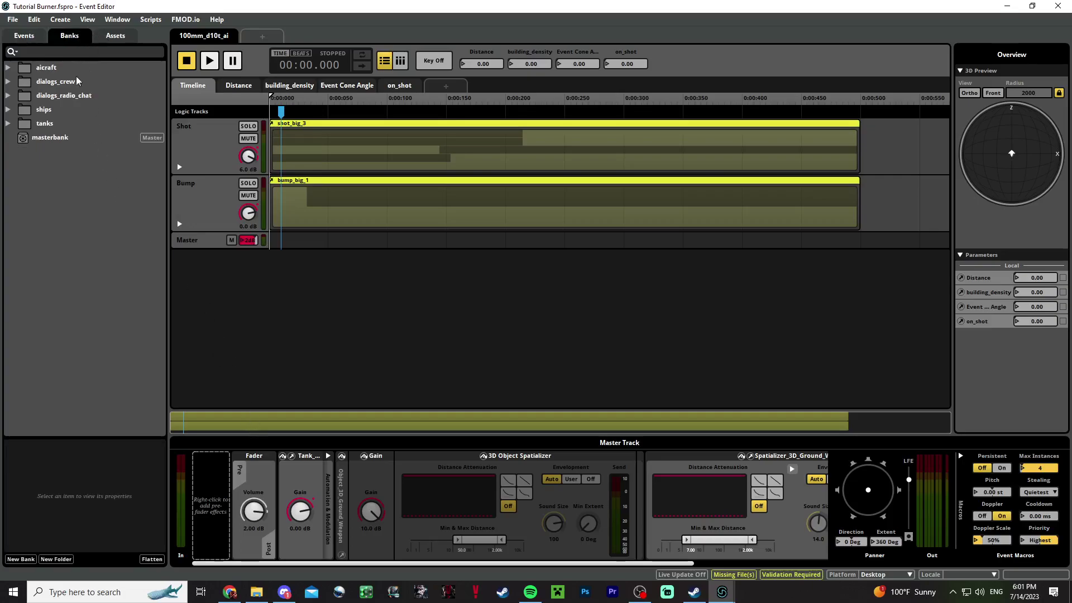
Build the aircraft_music bank inside the aircraft bank folder
left_click(8, 124)
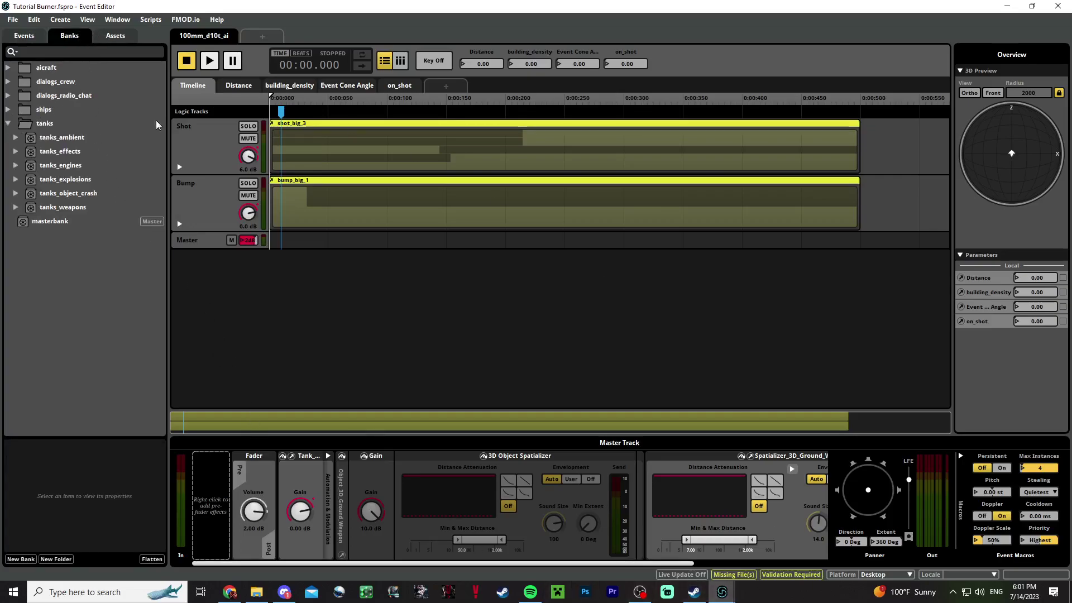
left_click(8, 123)
left_click(8, 67)
left_click(46, 164)
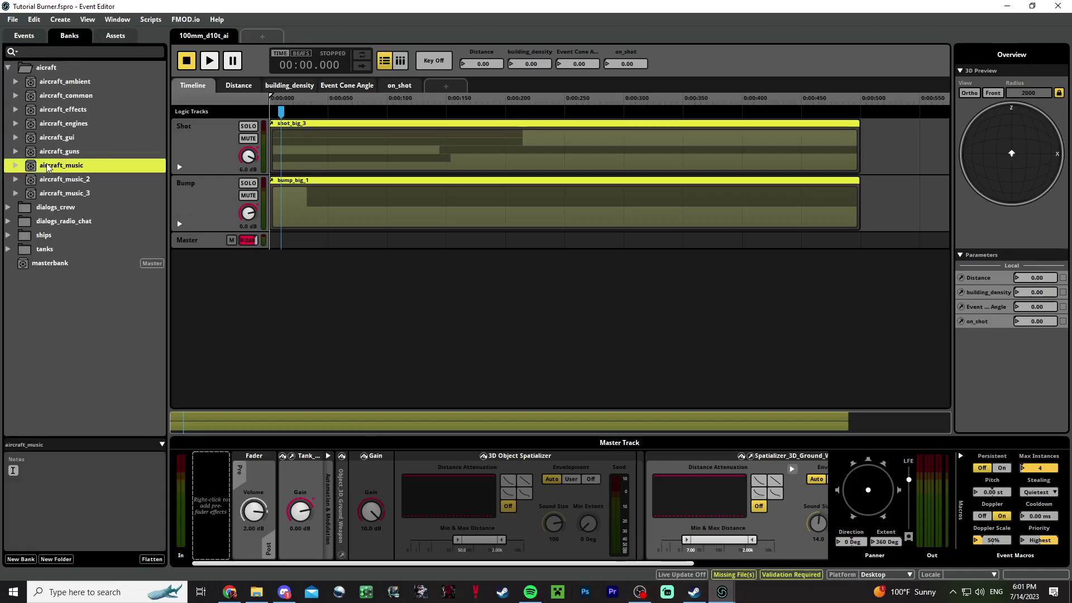
right_click(46, 163)
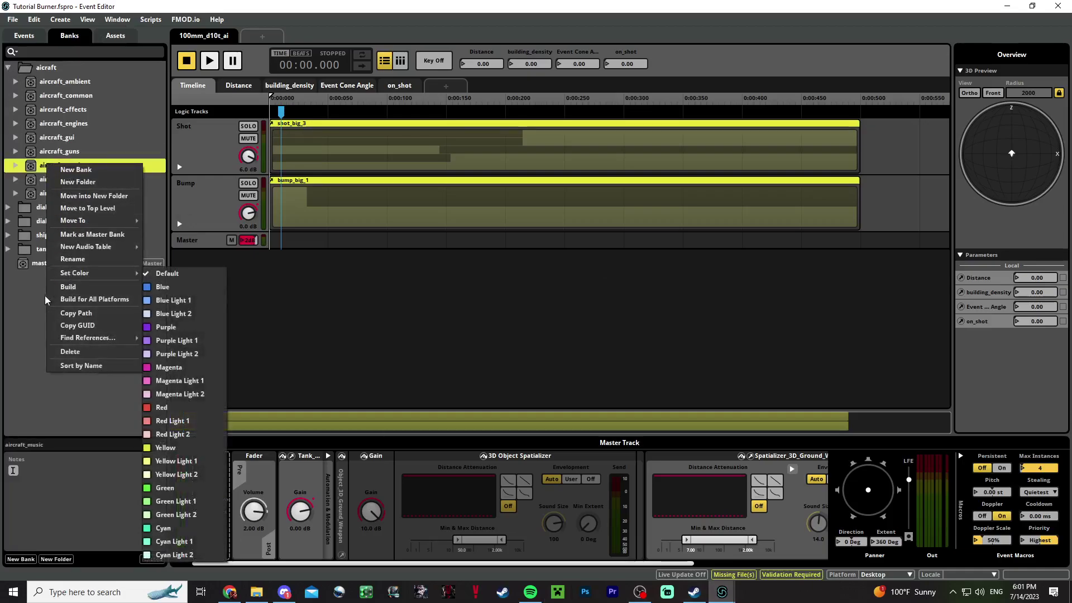
left_click(68, 287)
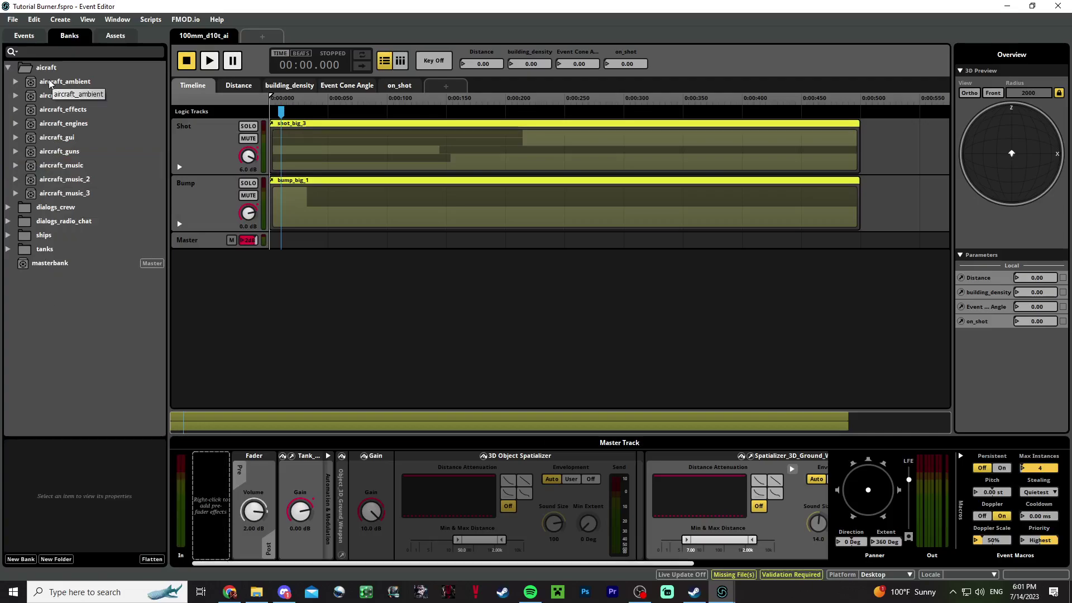
left_click(9, 68)
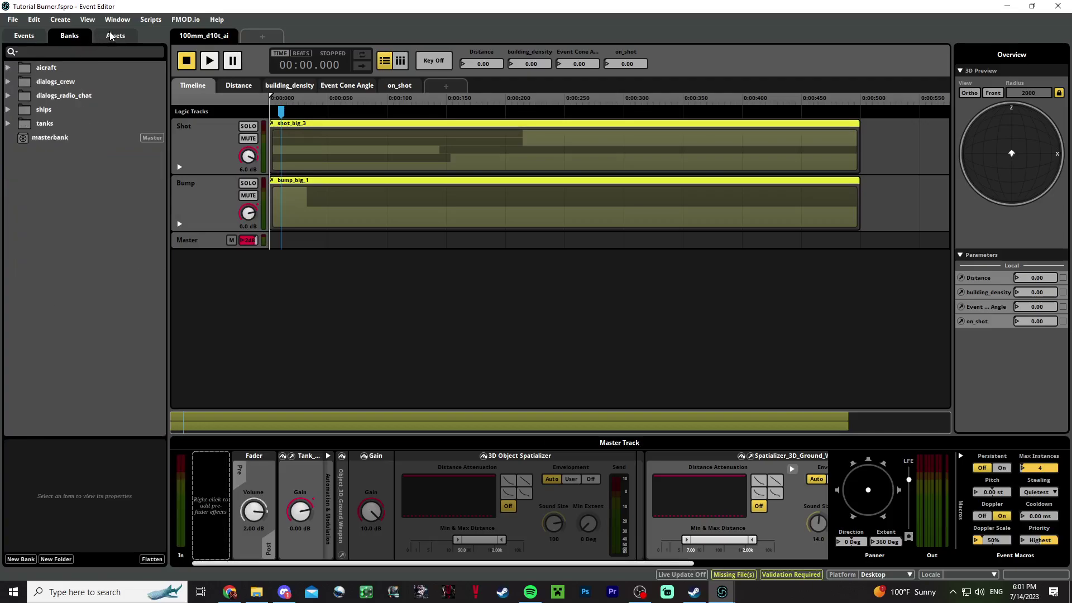
left_click(109, 36)
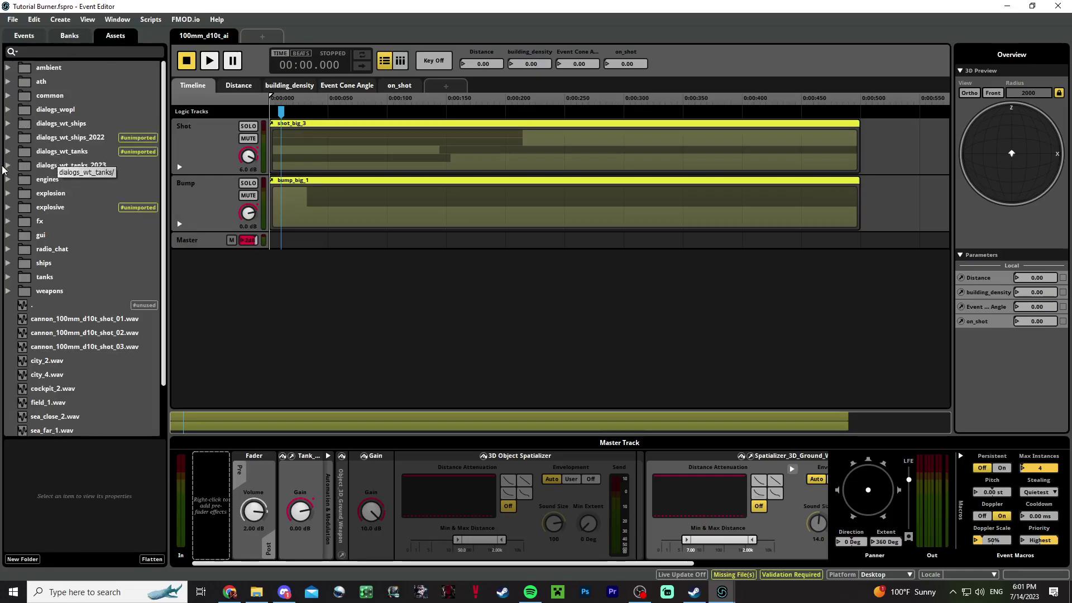
Delete the missing wavs from impulse_commander.wav to radio_static_outer.wav in dialogs_wt_tanks_2023
double_click(56, 159)
scroll(162, 263, "down", 4)
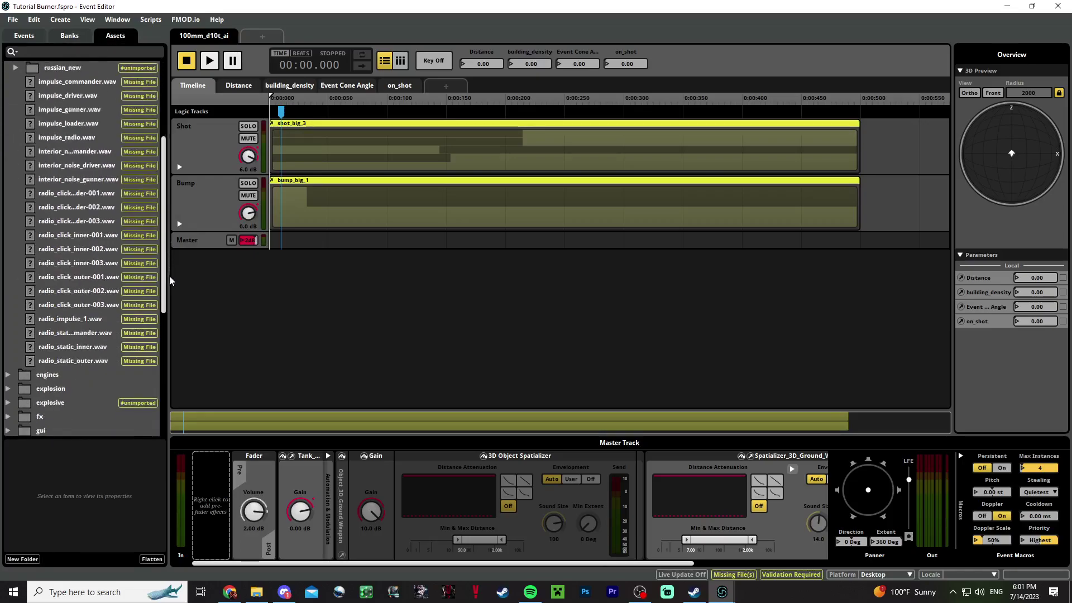
left_click(69, 136)
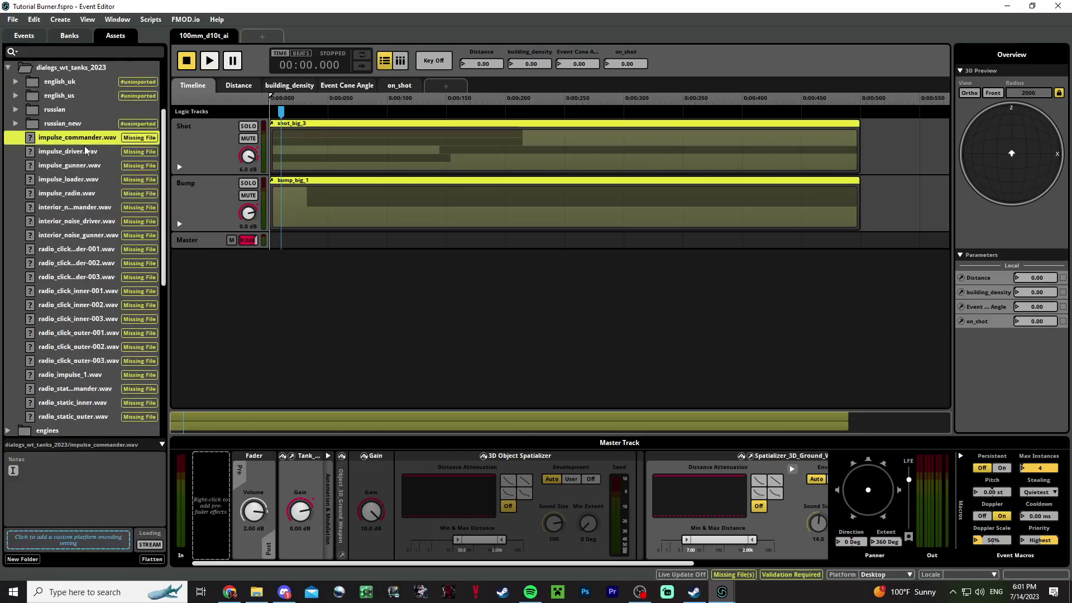
scroll(85, 223, "down", 3)
left_click(69, 333)
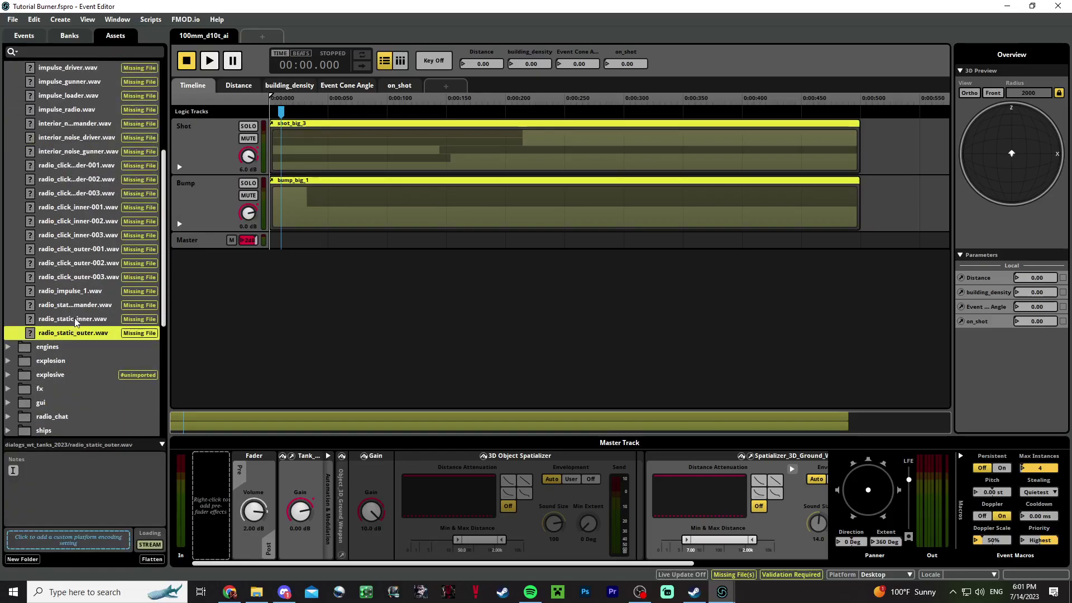
left_click(76, 319, "ctrl")
scroll(81, 150, "up", 3)
left_click(66, 138, "shift")
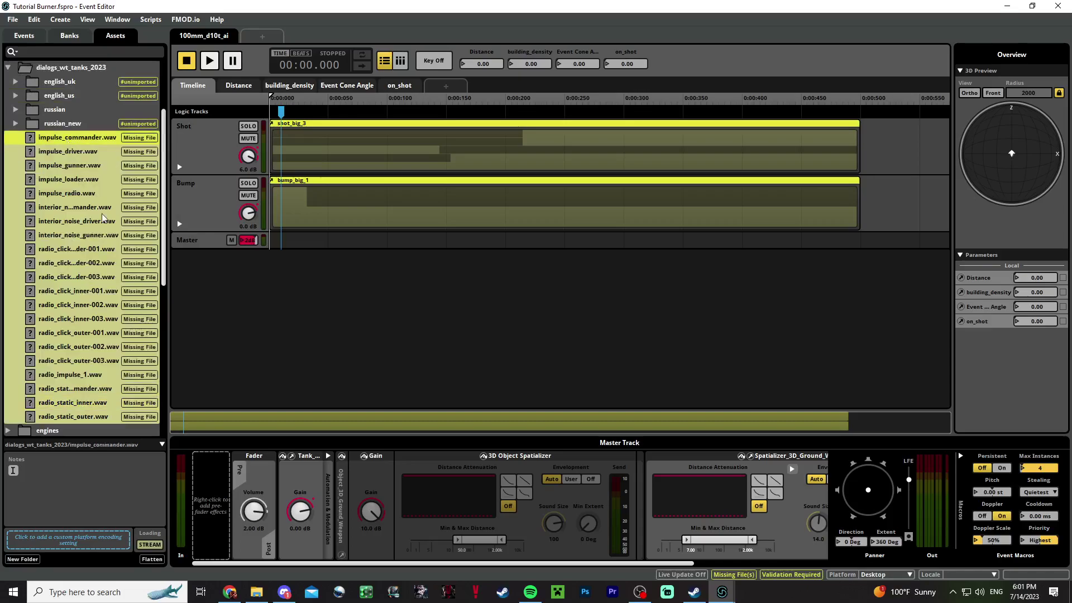
scroll(102, 221, "down", 1)
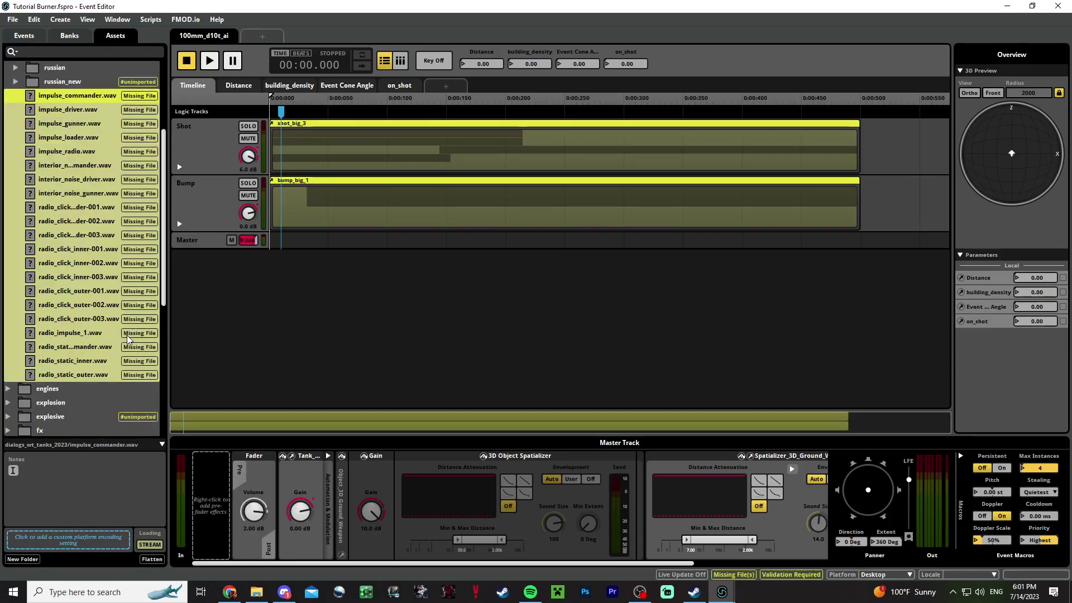
key("Delete")
left_click(581, 366)
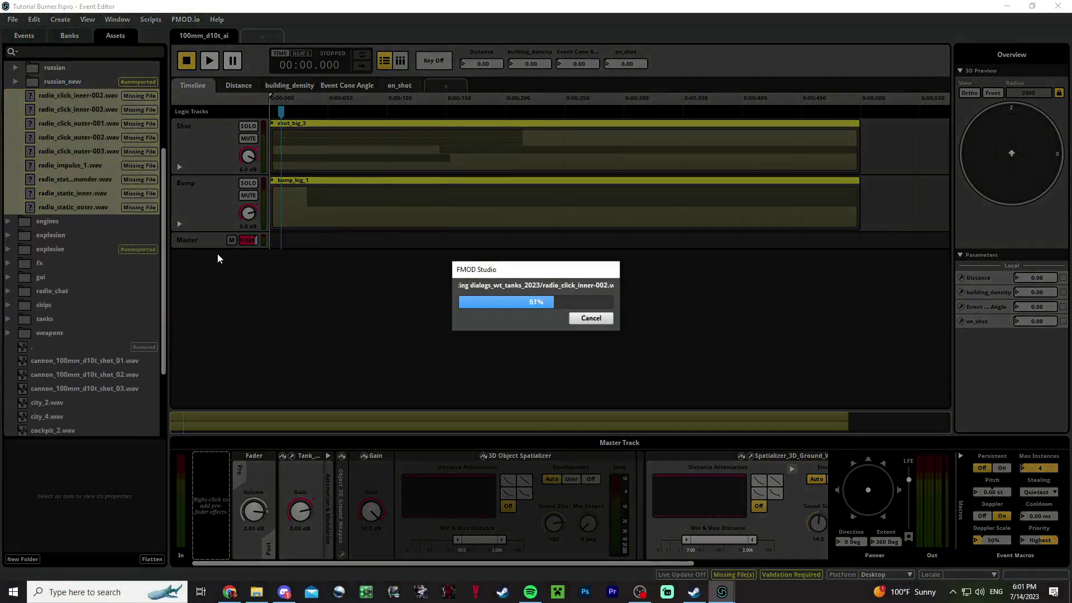
Browse the russian_new, dialogs_wt_ships_2022, dialogs_wt_tanks and explosive asset folders
scroll(68, 156, "up", 3)
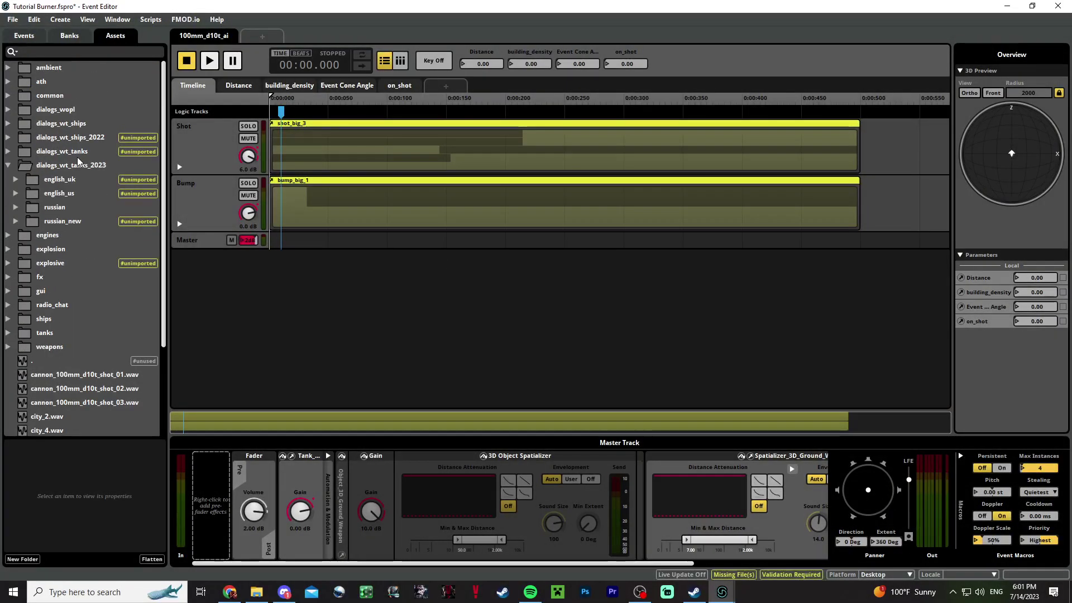
left_click(24, 221)
left_click(17, 221)
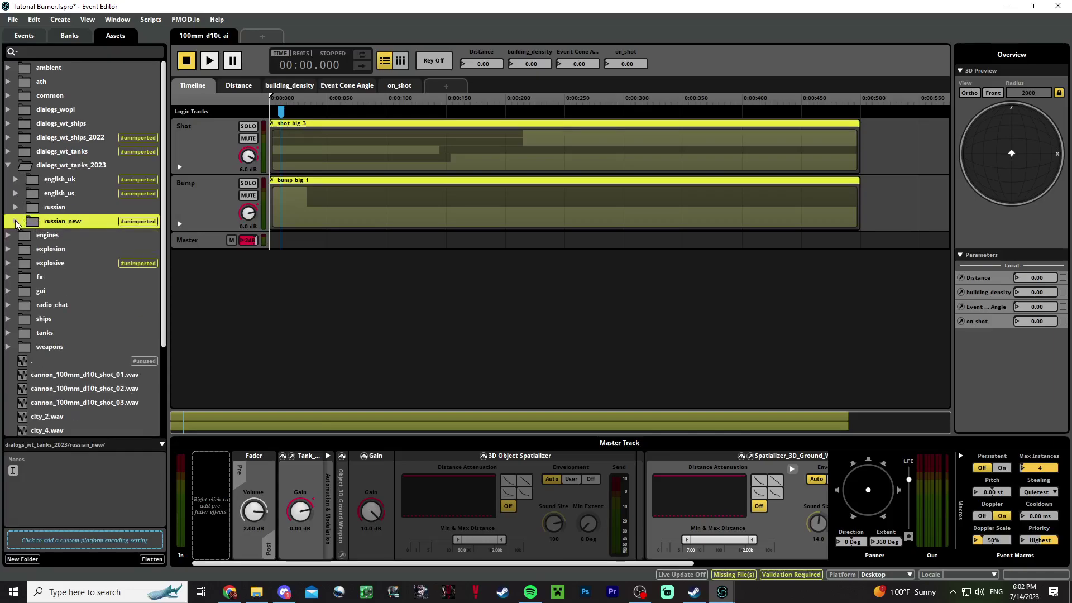
left_click(23, 235)
left_click(23, 235)
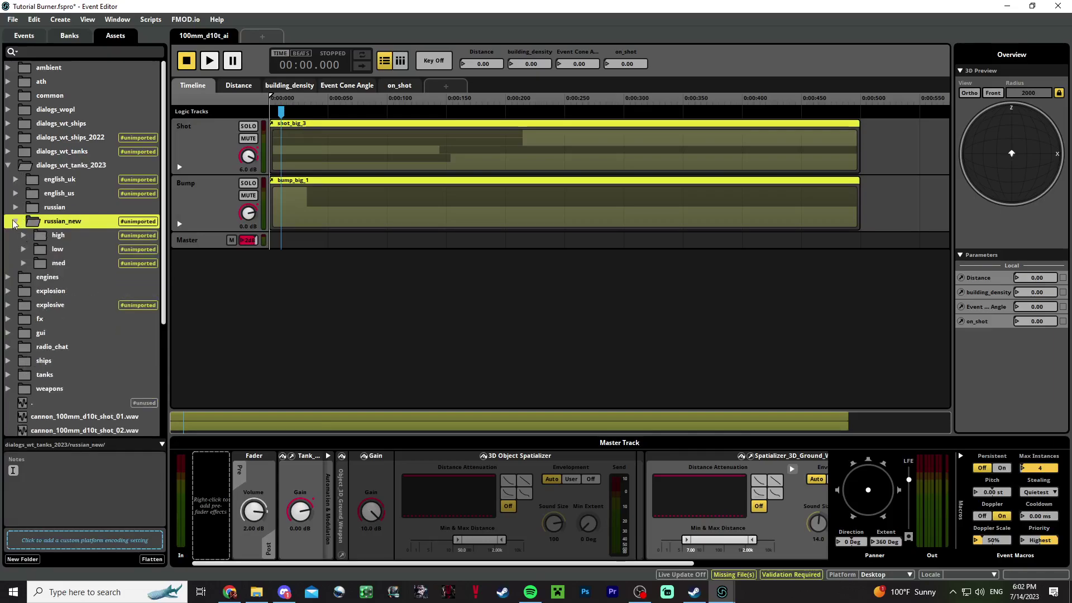
left_click(15, 221)
left_click(8, 165)
left_click(71, 165)
left_click(76, 139)
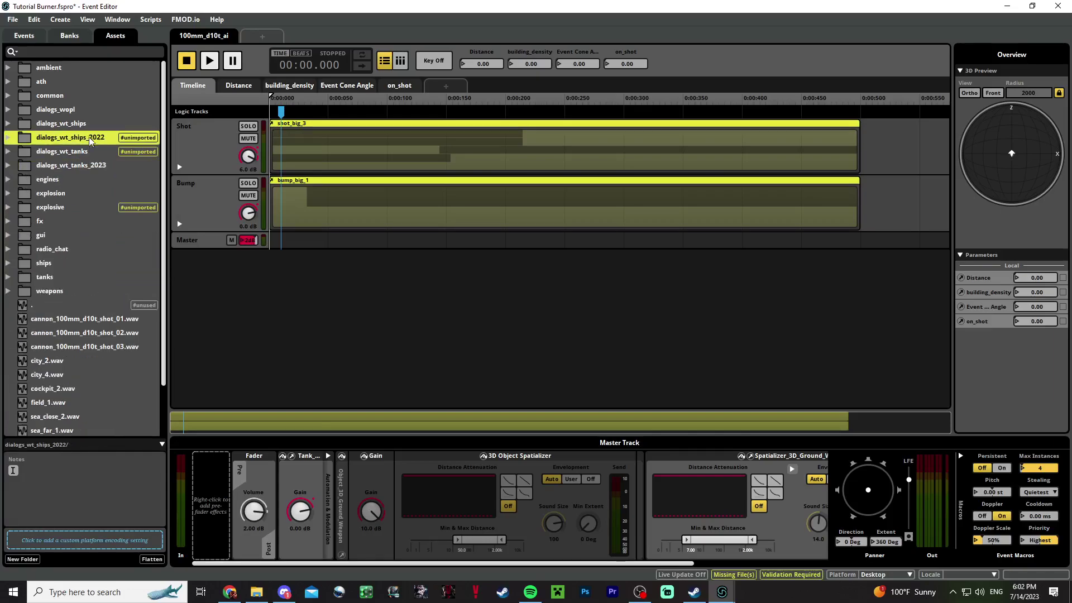
right_click(76, 142)
left_click(58, 140)
left_click(57, 150)
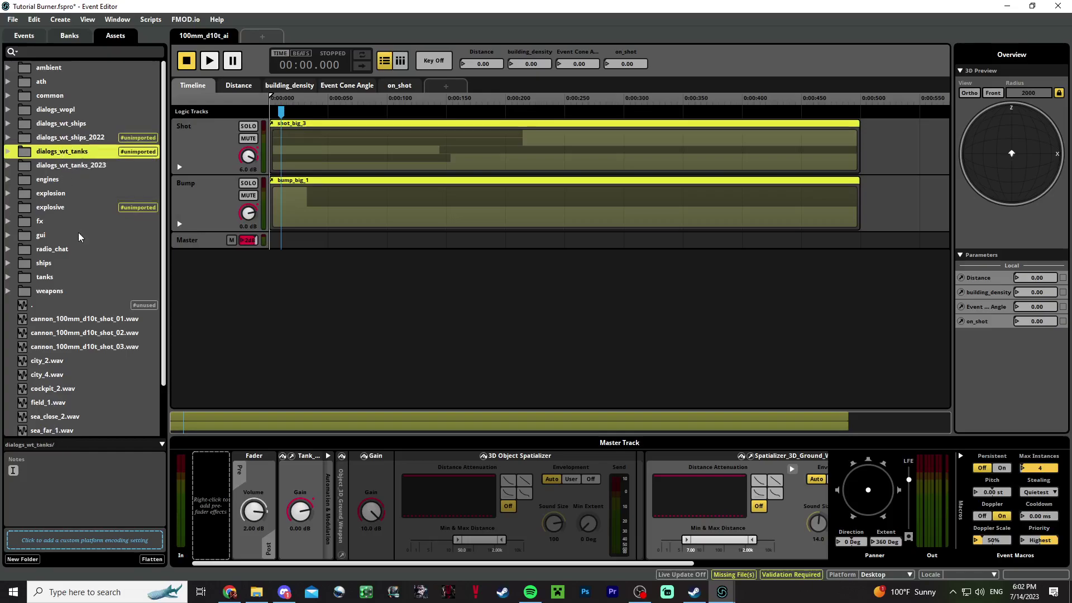
left_click(55, 207)
Save the project from the event list, glance at RWSM V1.3.5, then return to Tutorial Burner
left_click(48, 37)
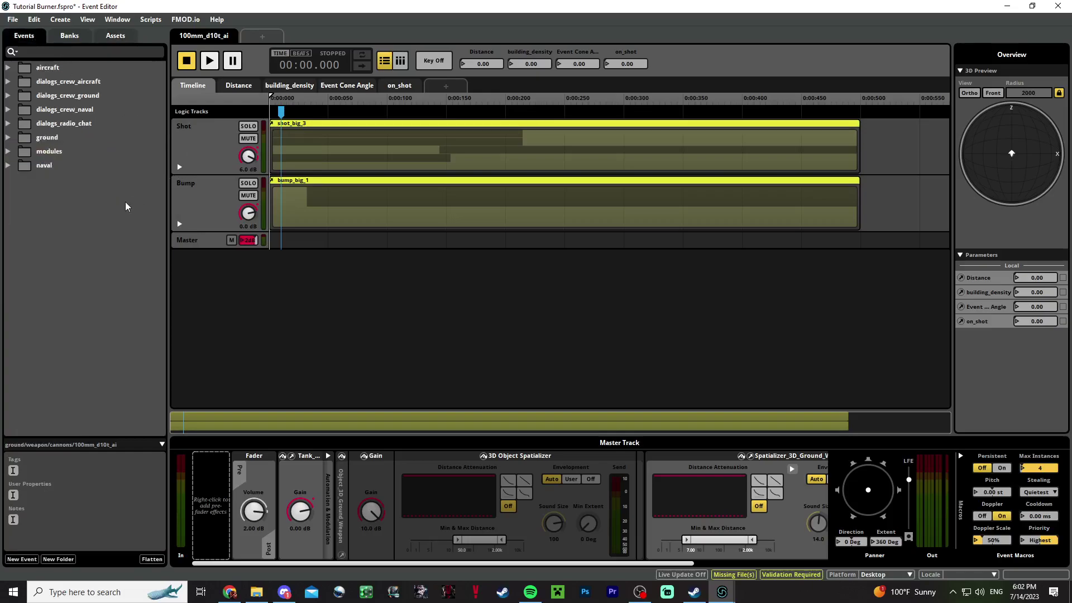
key("ctrl+s")
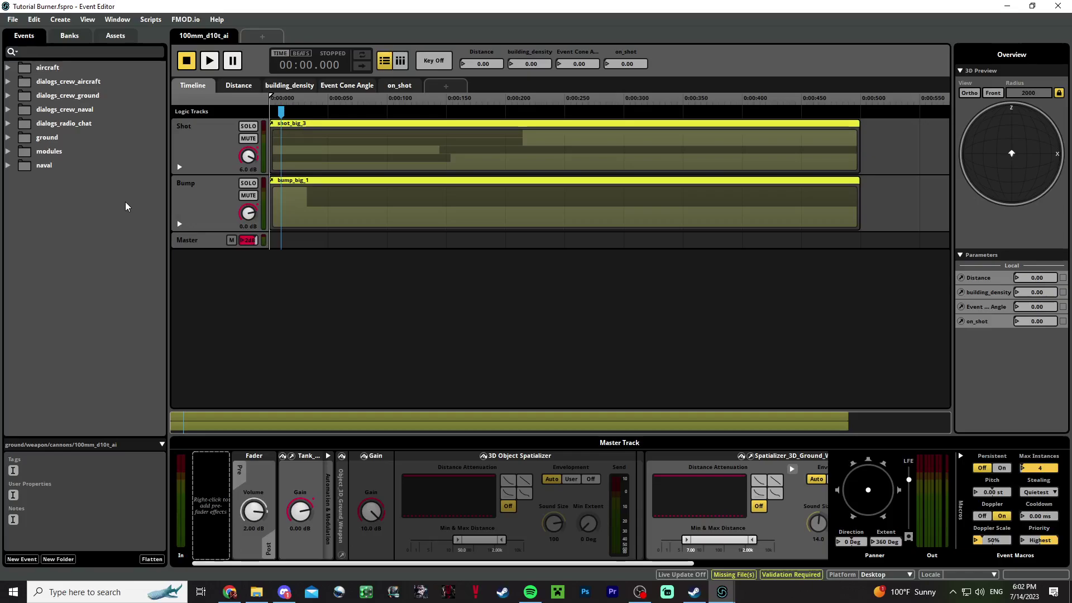
mouse_move(722, 592)
left_click(678, 546)
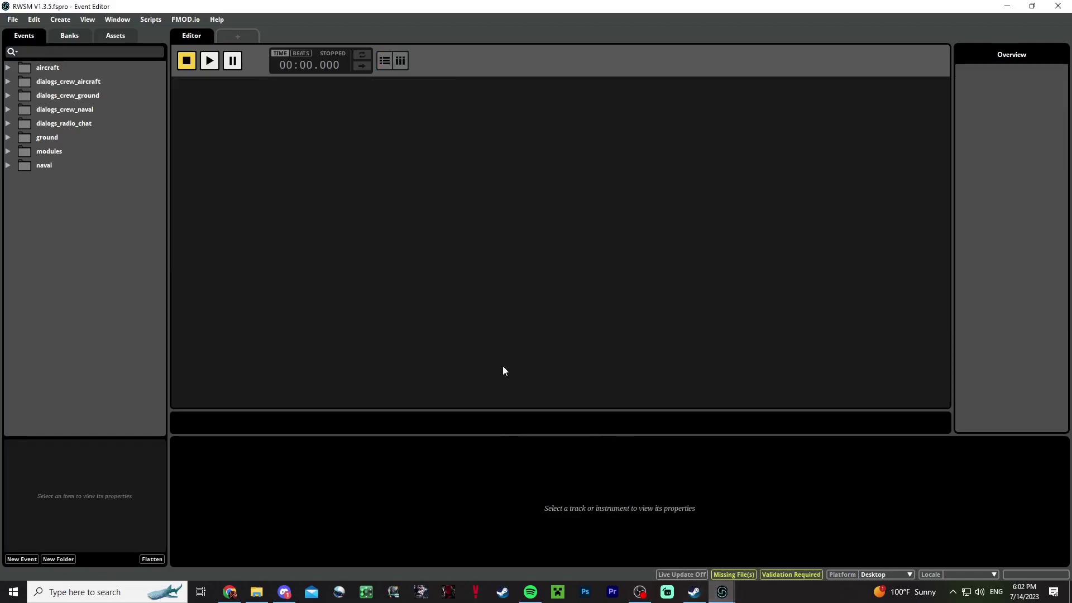
mouse_move(722, 591)
left_click(782, 542)
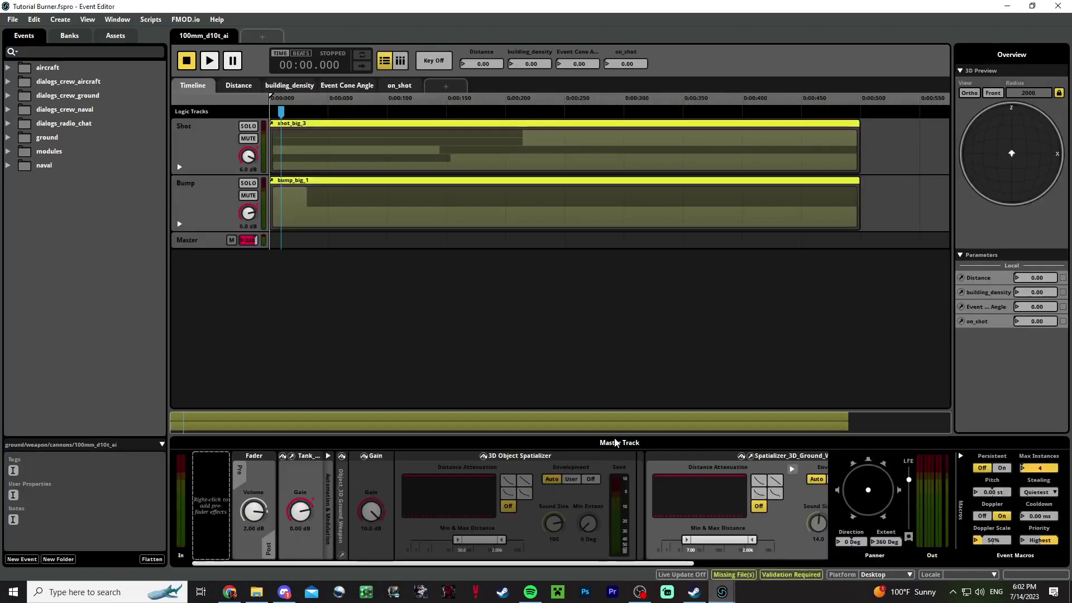
Switch to the OBS Studio window while the recording keeps running
key("alt+Tab")
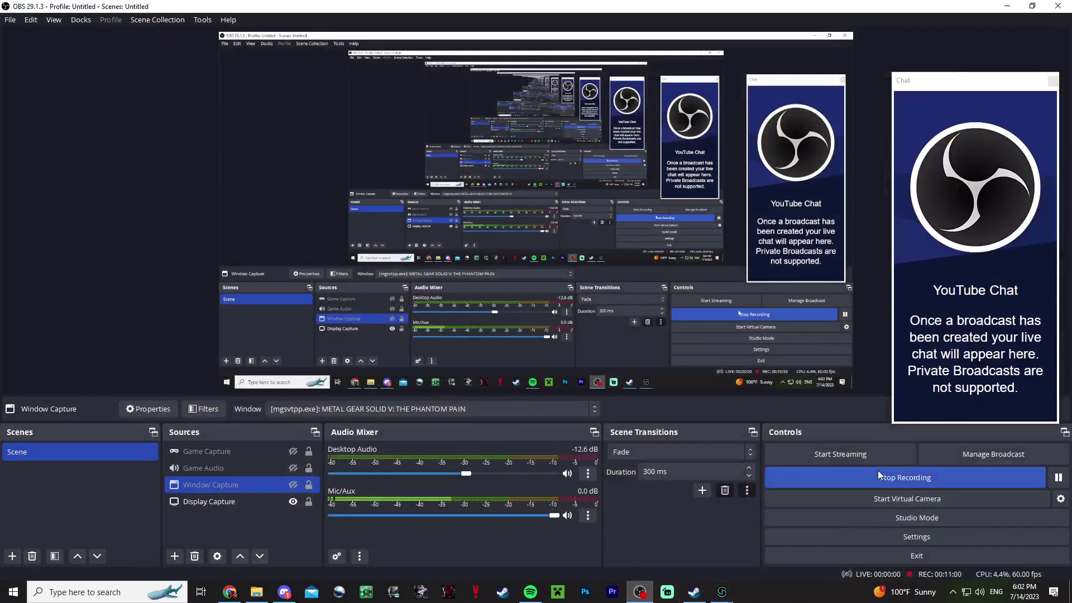